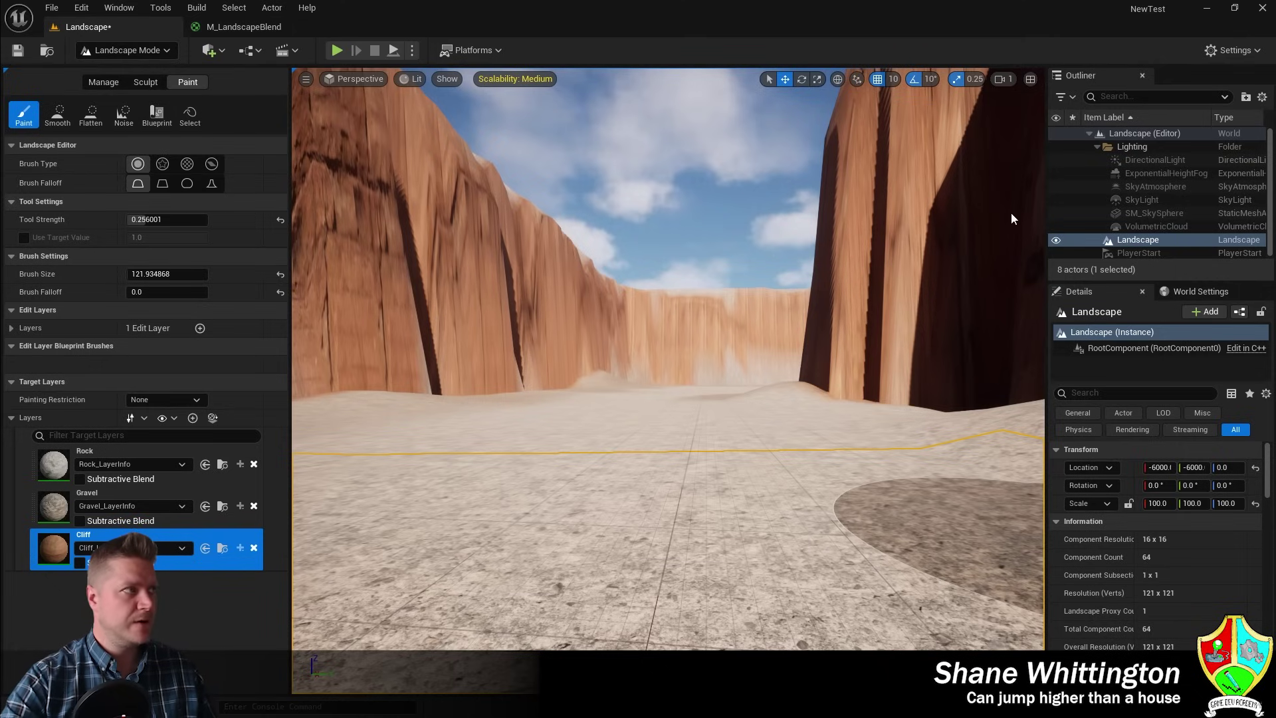
- Switch the editor from landscape editing to Selection mode and open the Fab marketplace
{"action": "left_click", "coordinate": [133, 51]}
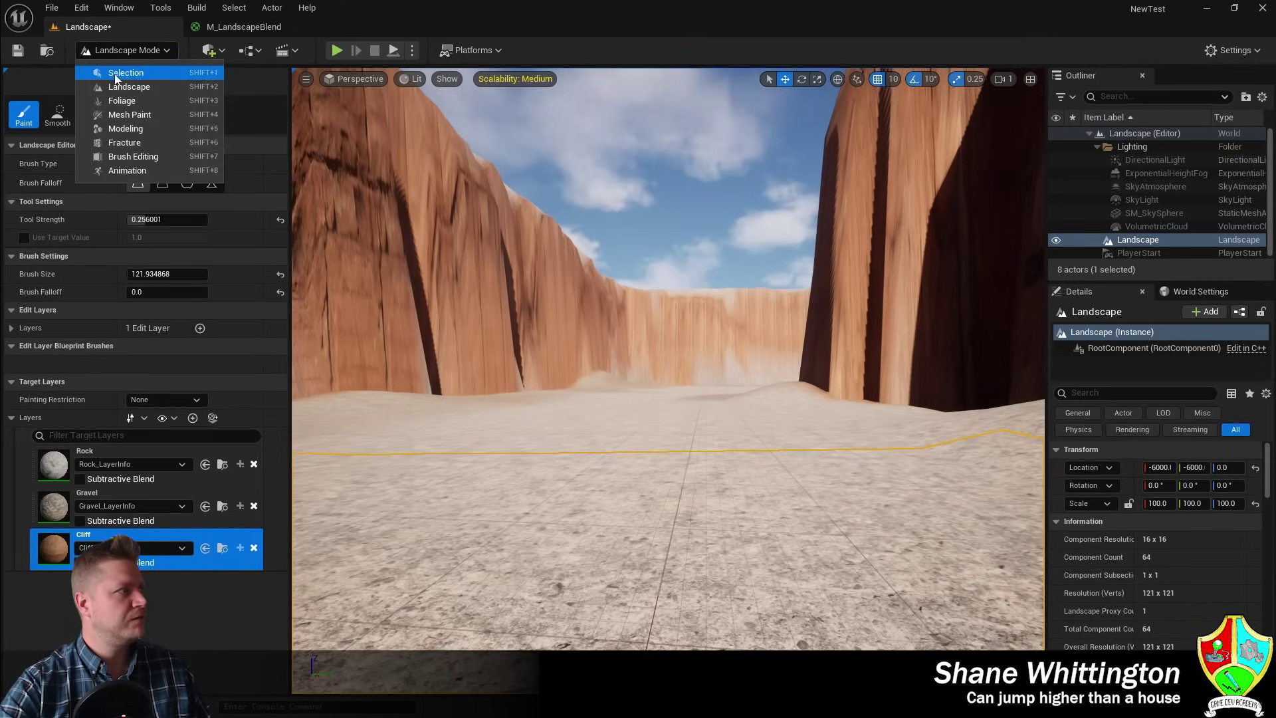
{"action": "left_click", "coordinate": [127, 71]}
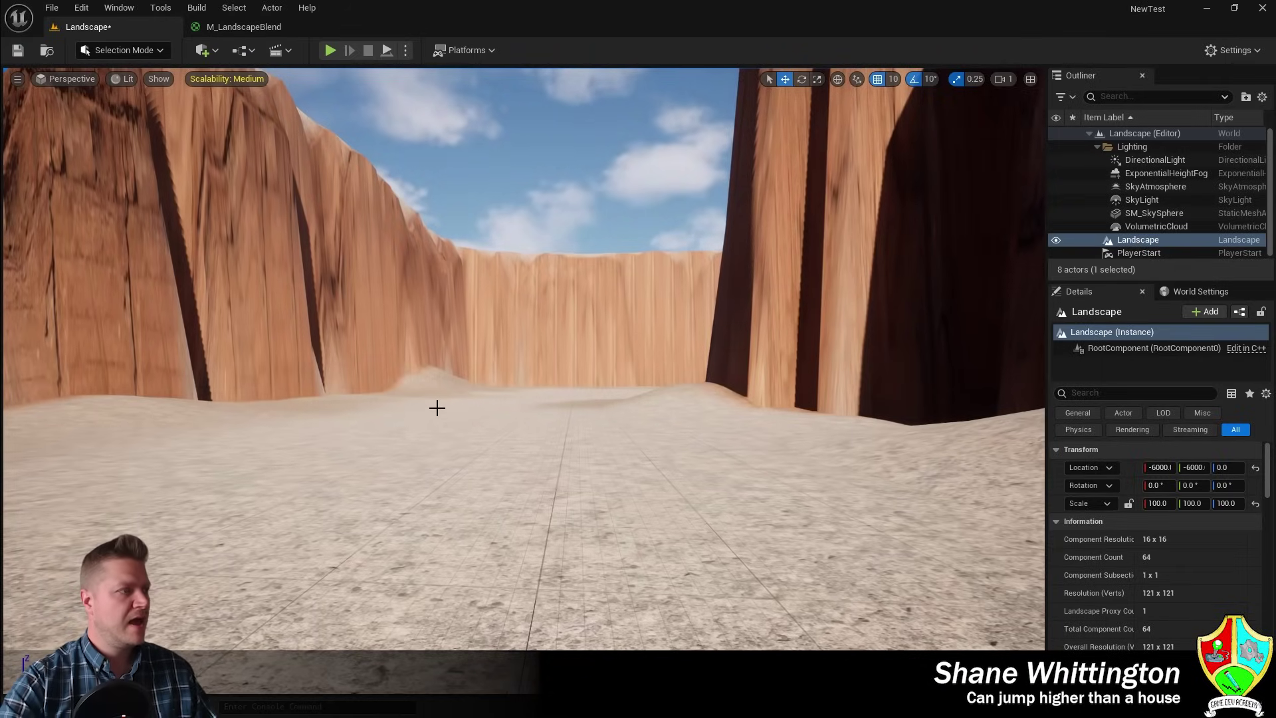
{"action": "key", "text": "ctrl+space"}
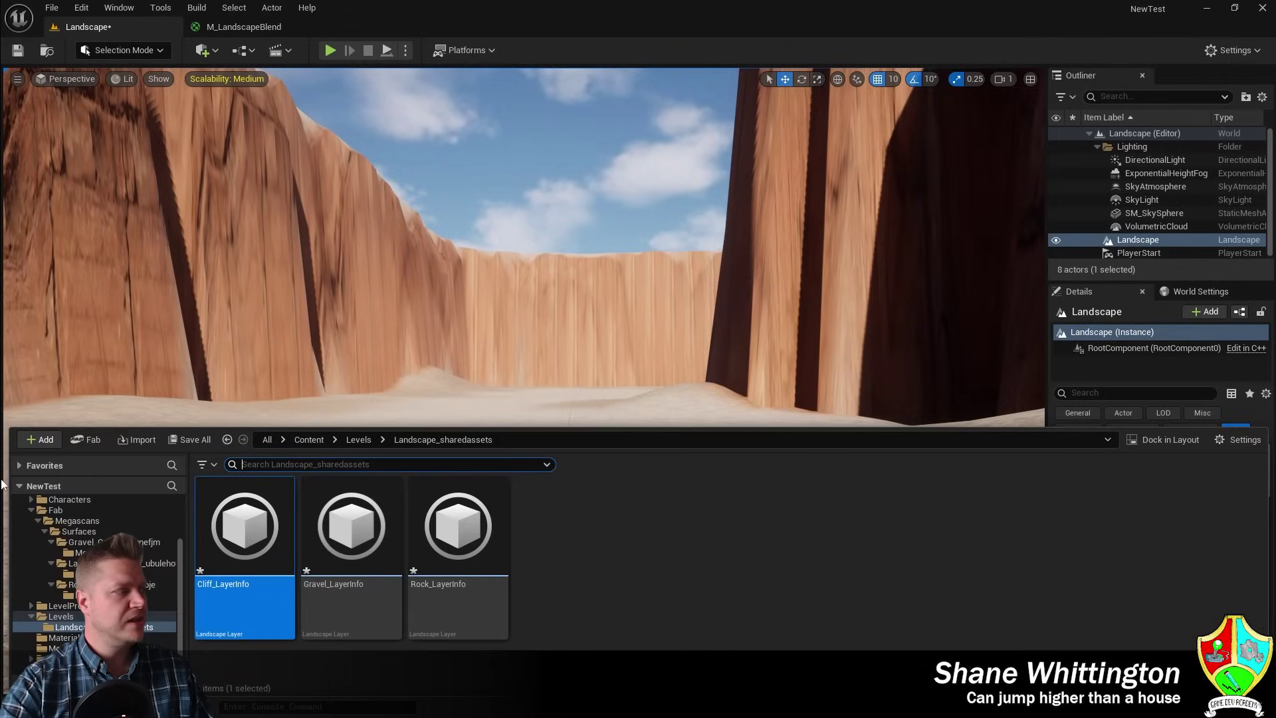
{"action": "left_click", "coordinate": [80, 441]}
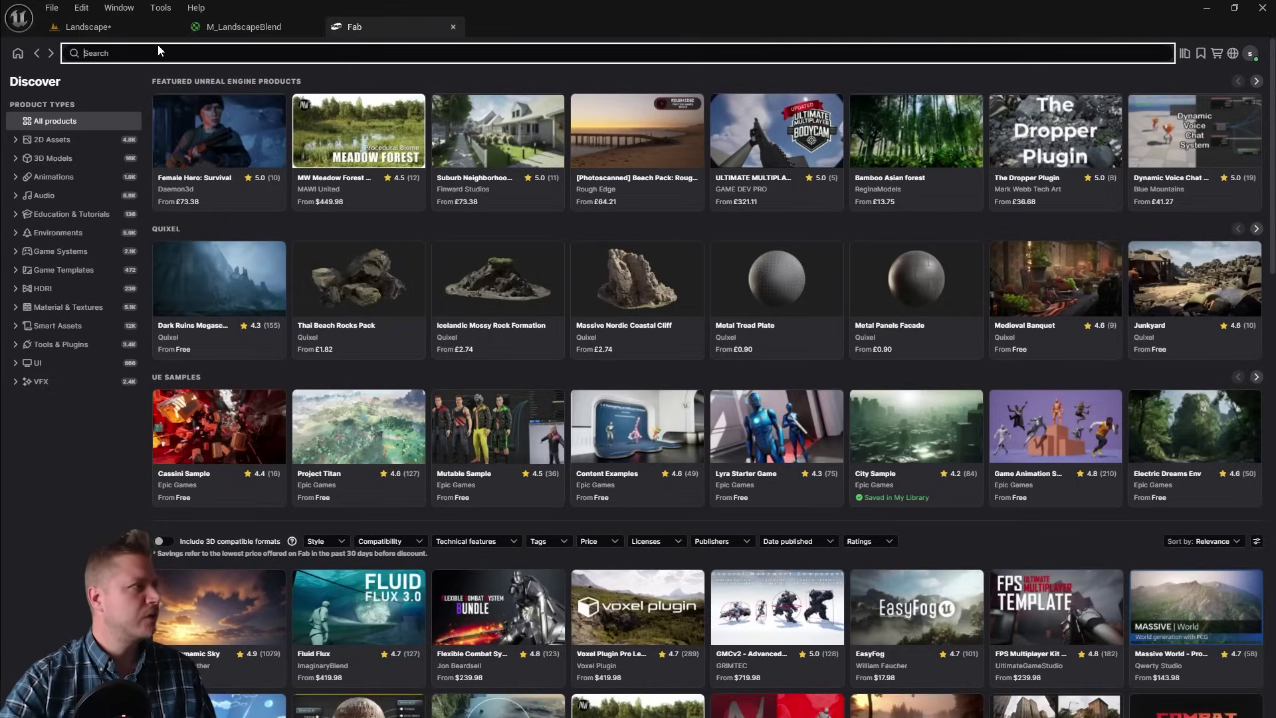
- Search Fab for "quarry" and filter the results to free products only
{"action": "type", "text": "quarry"}
{"action": "key", "text": "Return"}
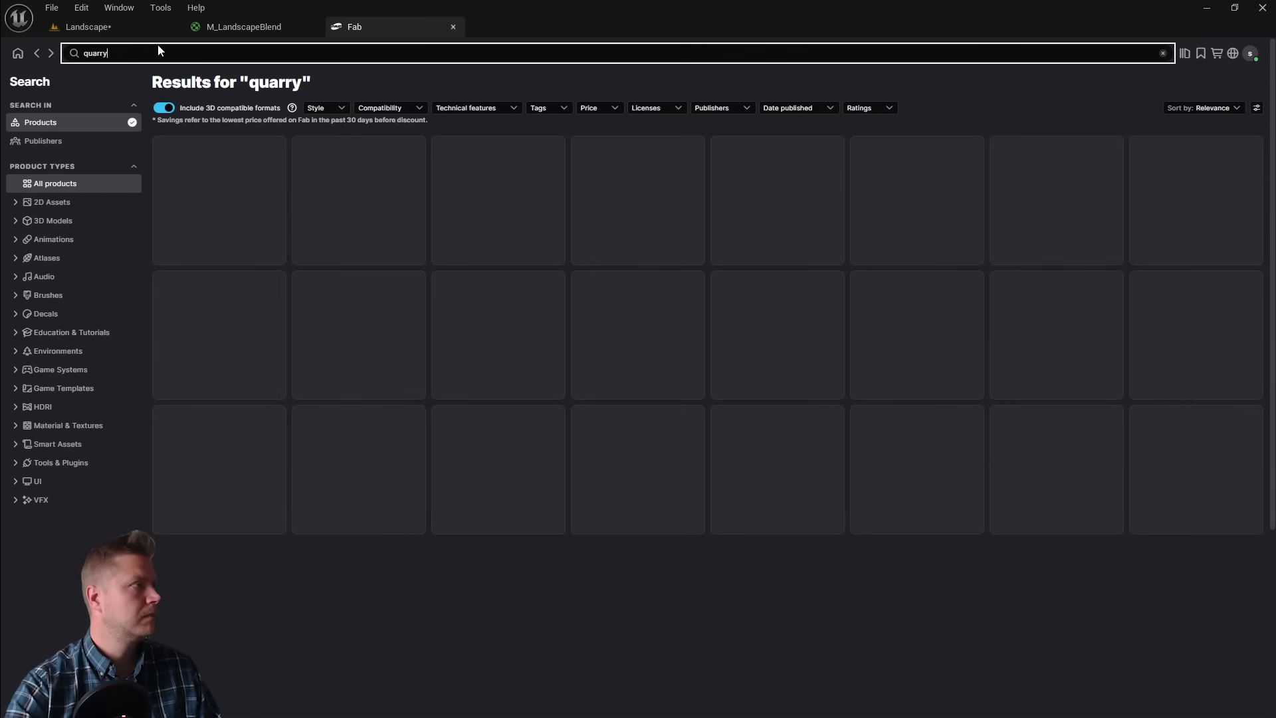
{"action": "left_click", "coordinate": [591, 110]}
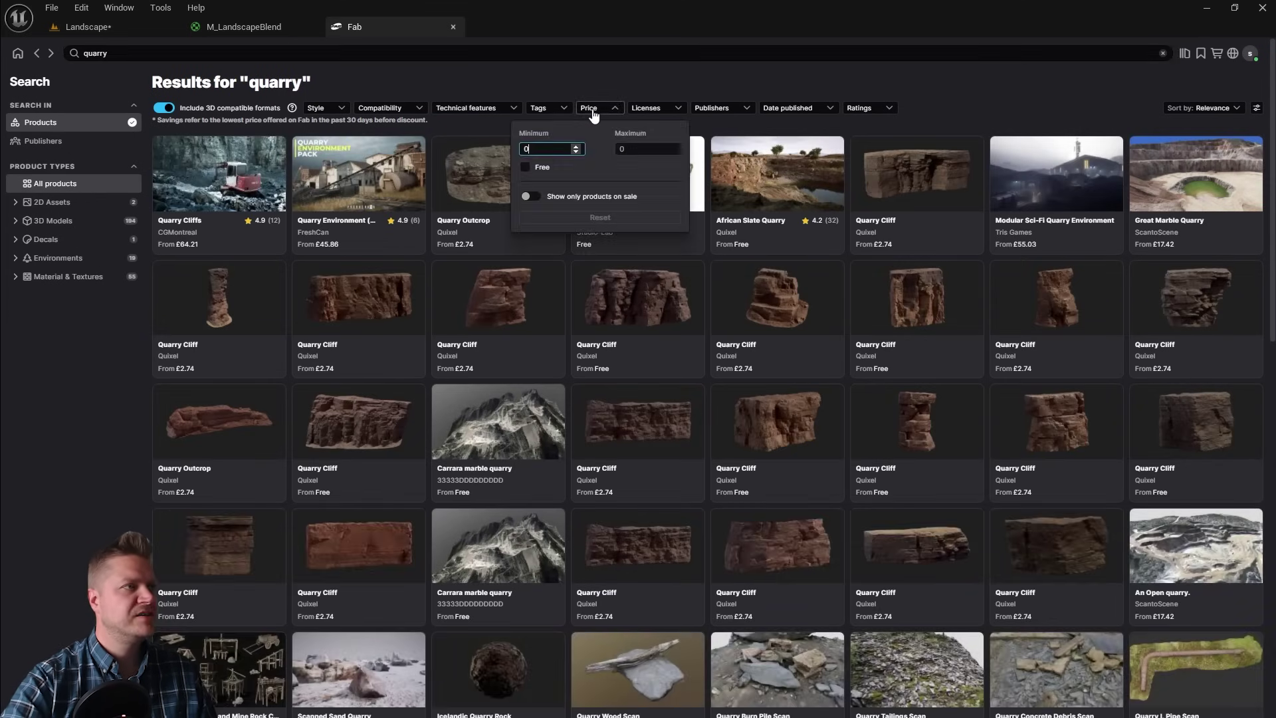
{"action": "left_click", "coordinate": [526, 168]}
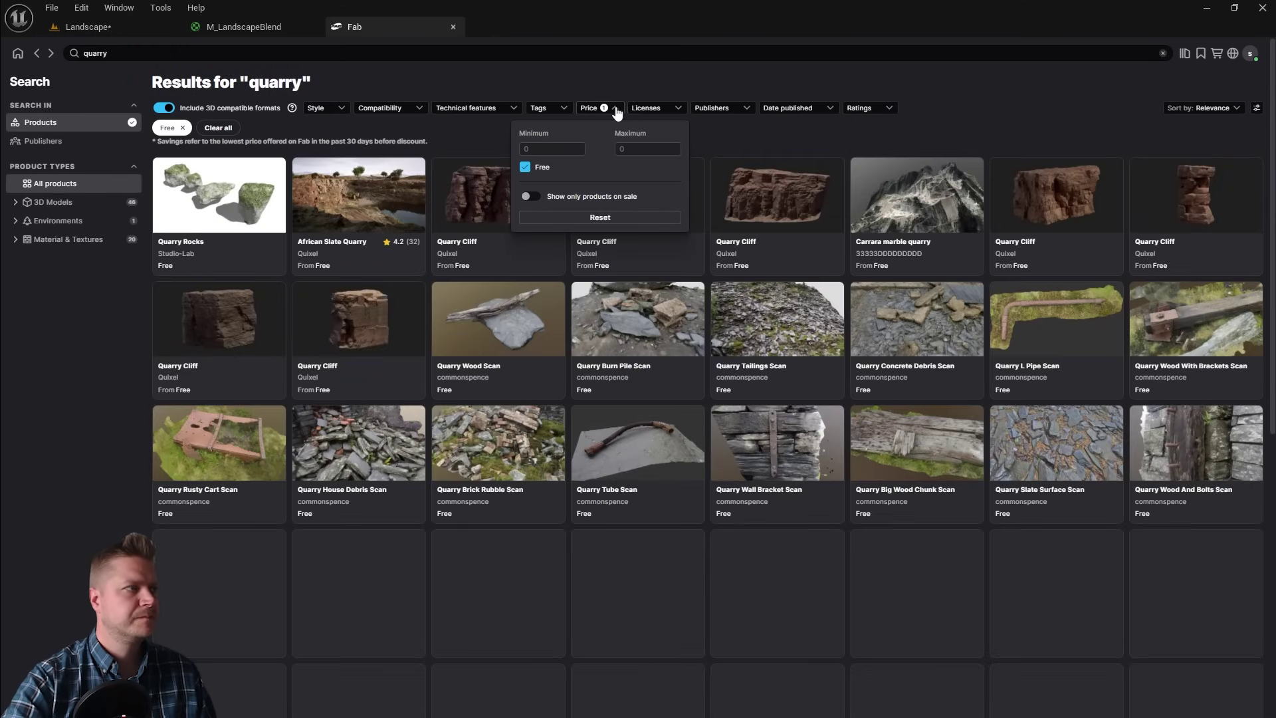
{"action": "left_click", "coordinate": [616, 110]}
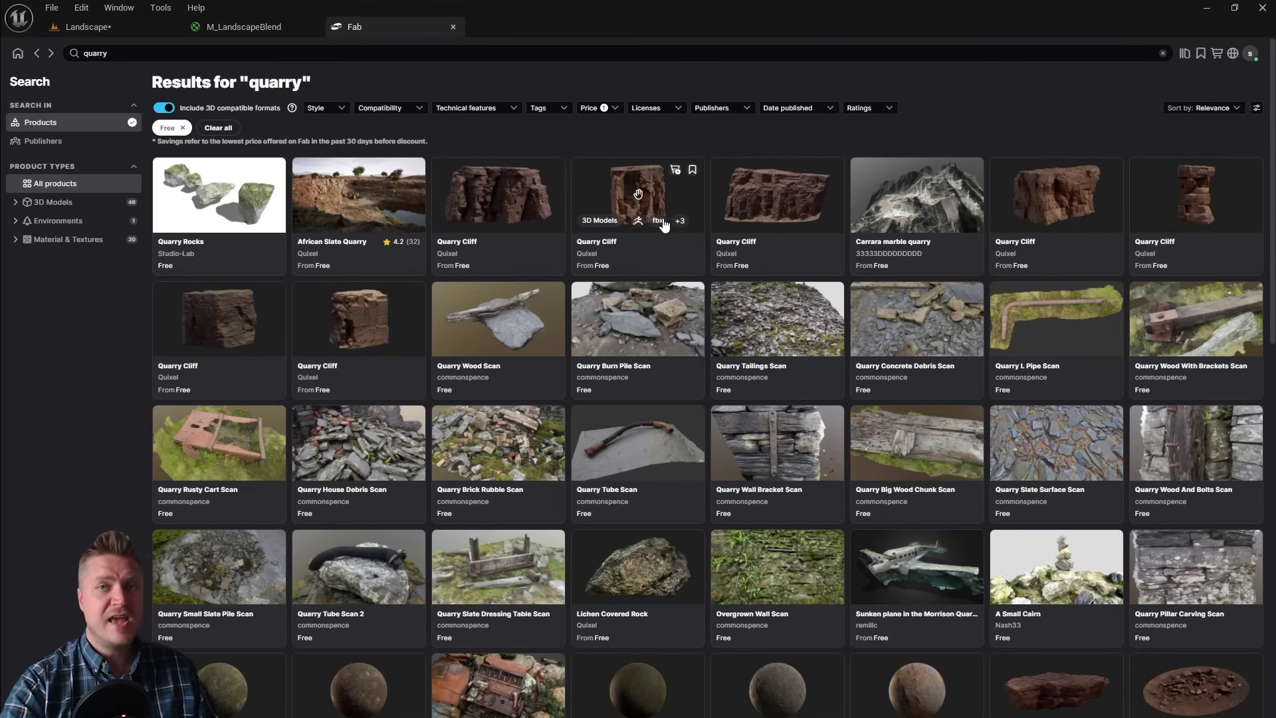
- Add the first free Quixel Quarry Cliff in the results to the project at medium quality
{"action": "left_click", "coordinate": [514, 203]}
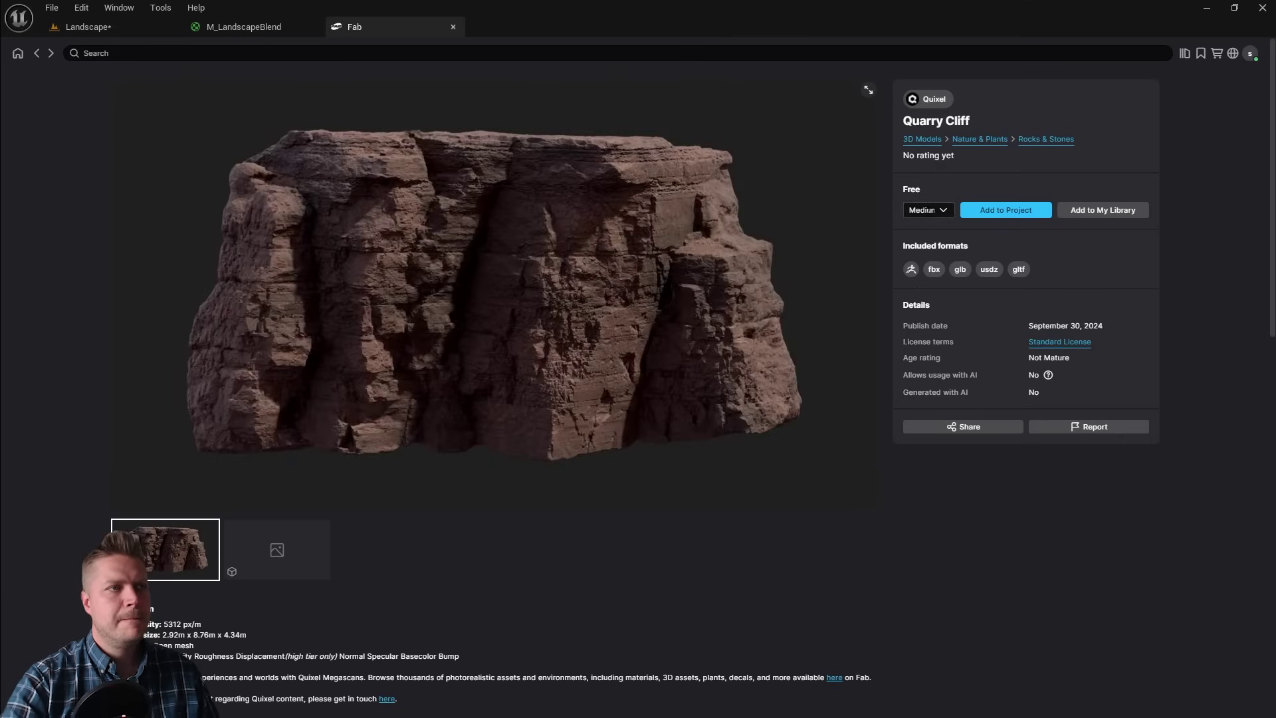
{"action": "left_click", "coordinate": [944, 211]}
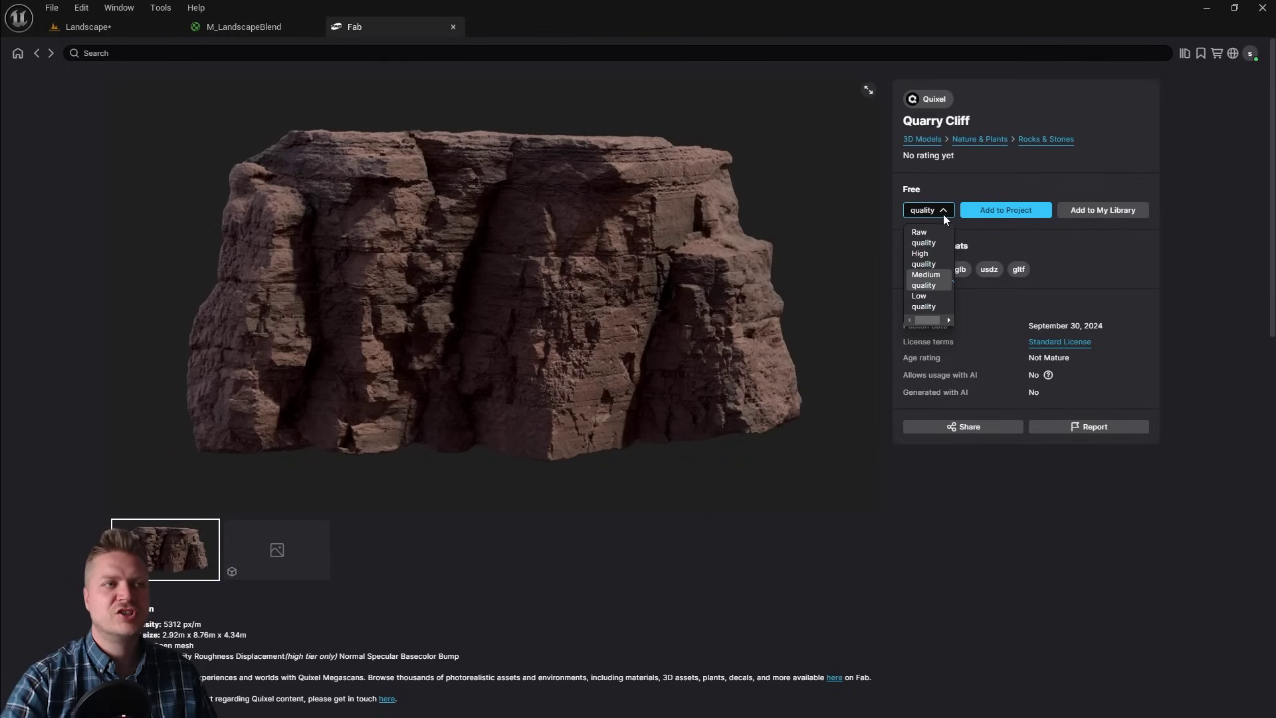
{"action": "left_click", "coordinate": [1010, 250]}
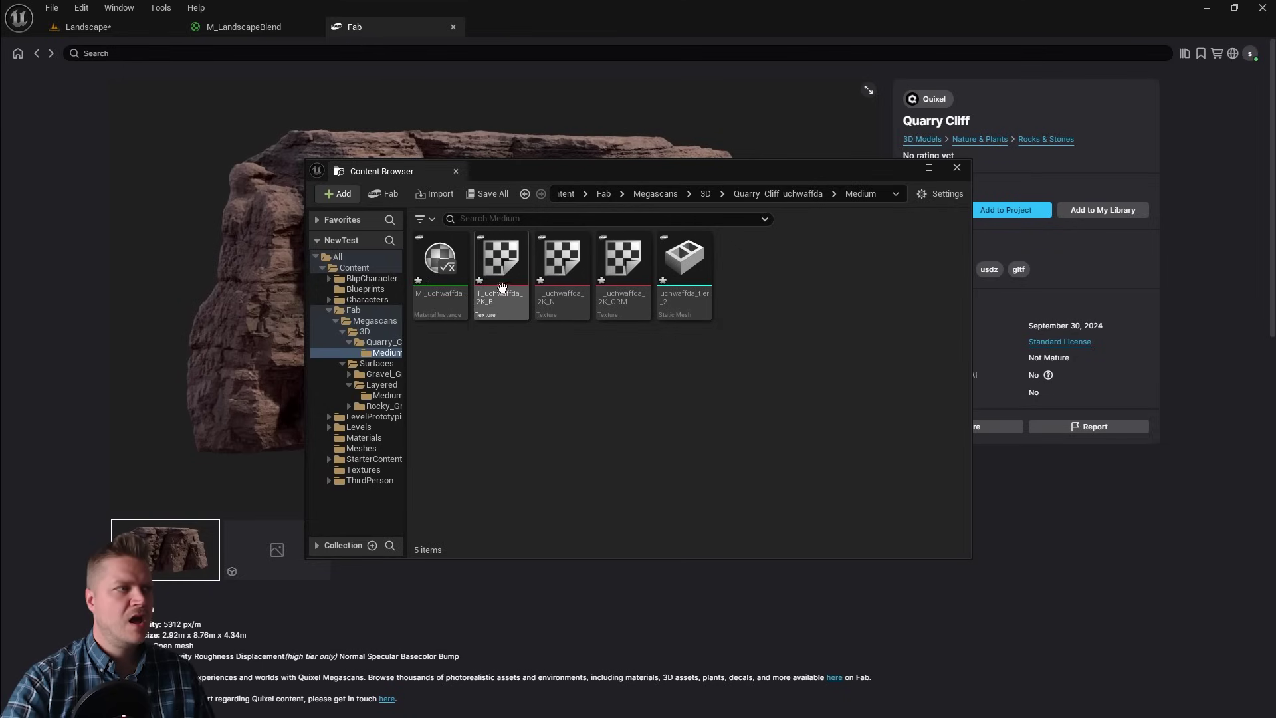
- Look through the imported Quarry Cliff assets: the material instance, the three textures and the static mesh
{"action": "left_click", "coordinate": [436, 260]}
{"action": "left_click", "coordinate": [502, 266]}
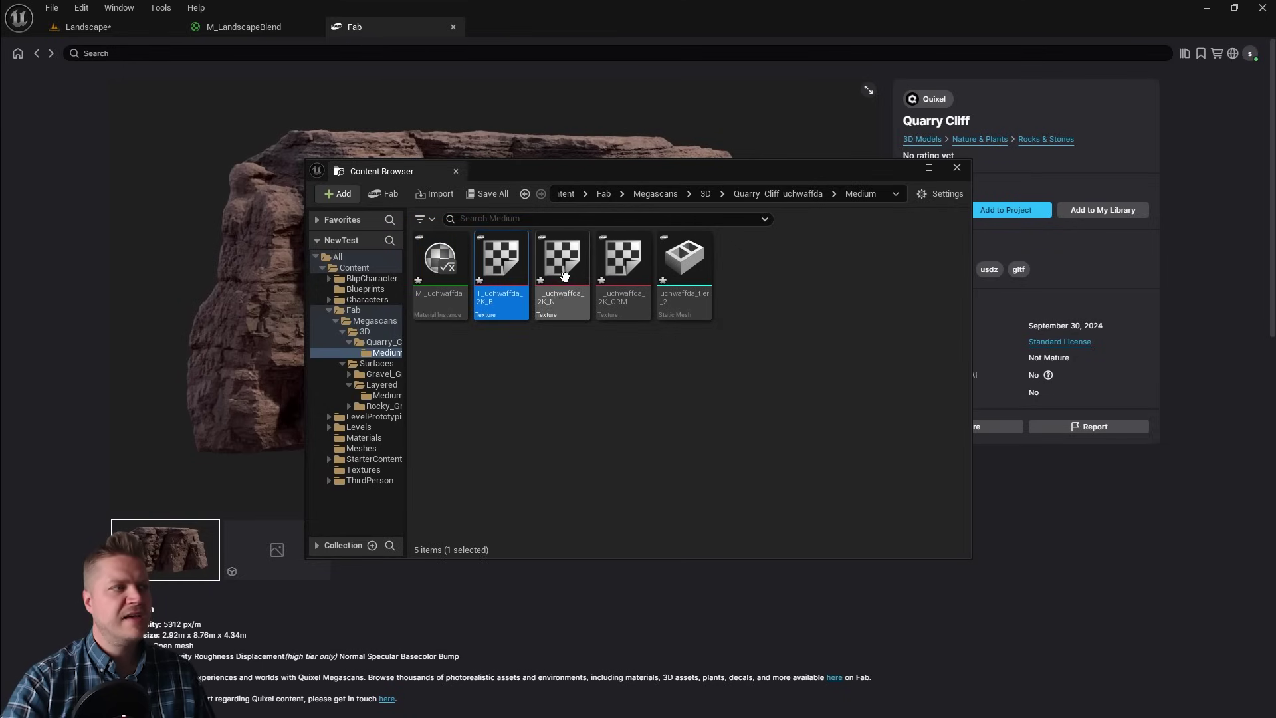
{"action": "left_click", "coordinate": [563, 265]}
{"action": "left_click", "coordinate": [631, 280]}
{"action": "left_click", "coordinate": [685, 286]}
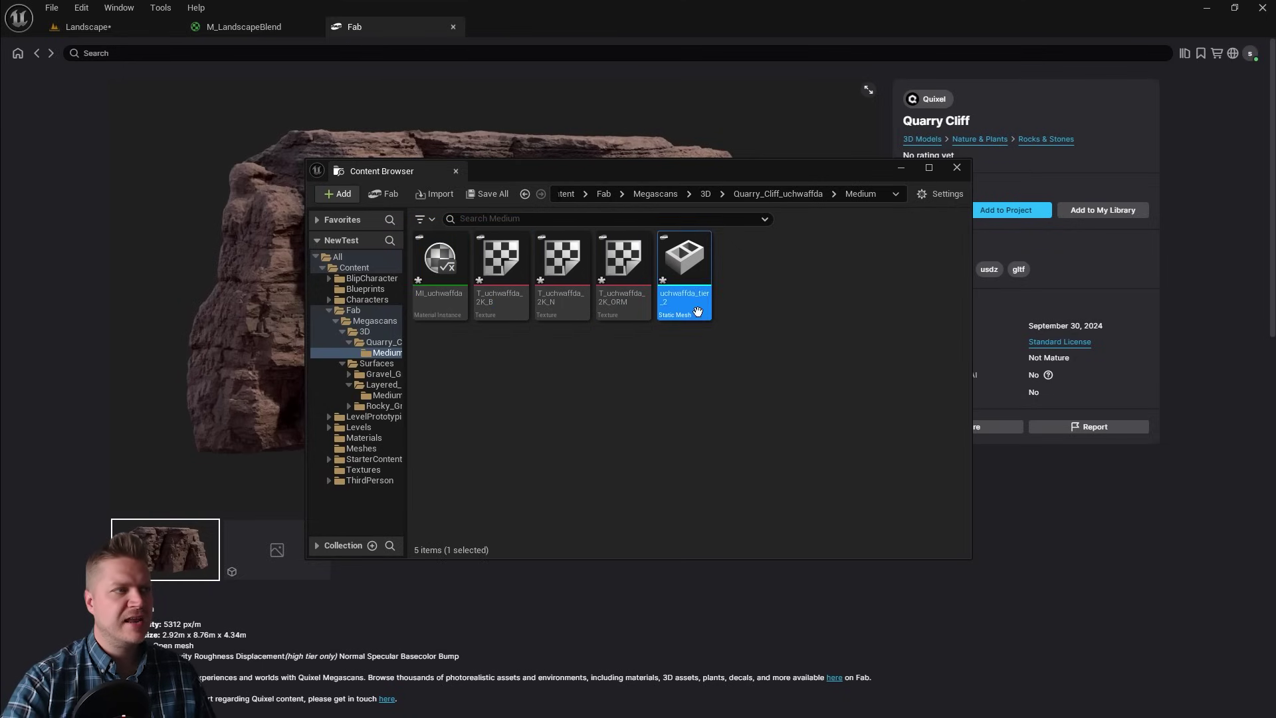
{"action": "left_click", "coordinate": [779, 380]}
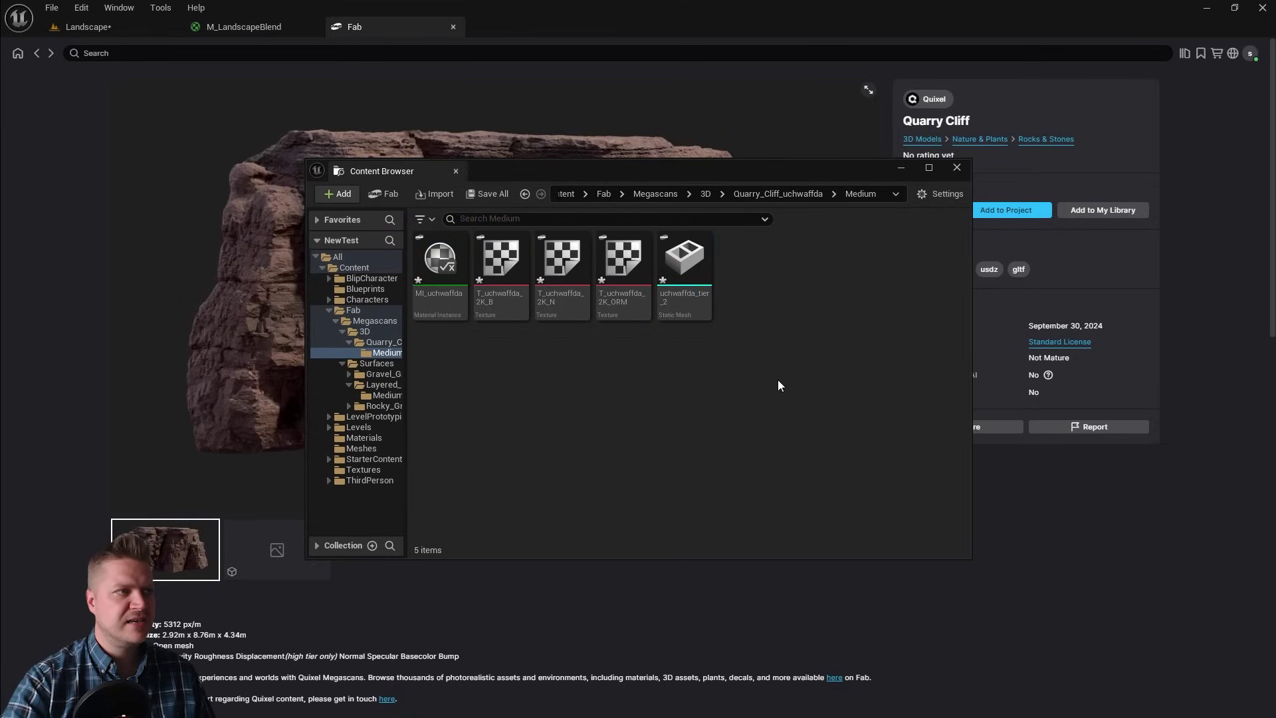
- Save all unsaved project content, including the imported cliff assets, and close the Content Browser window
{"action": "left_click", "coordinate": [495, 193]}
{"action": "left_click", "coordinate": [736, 514]}
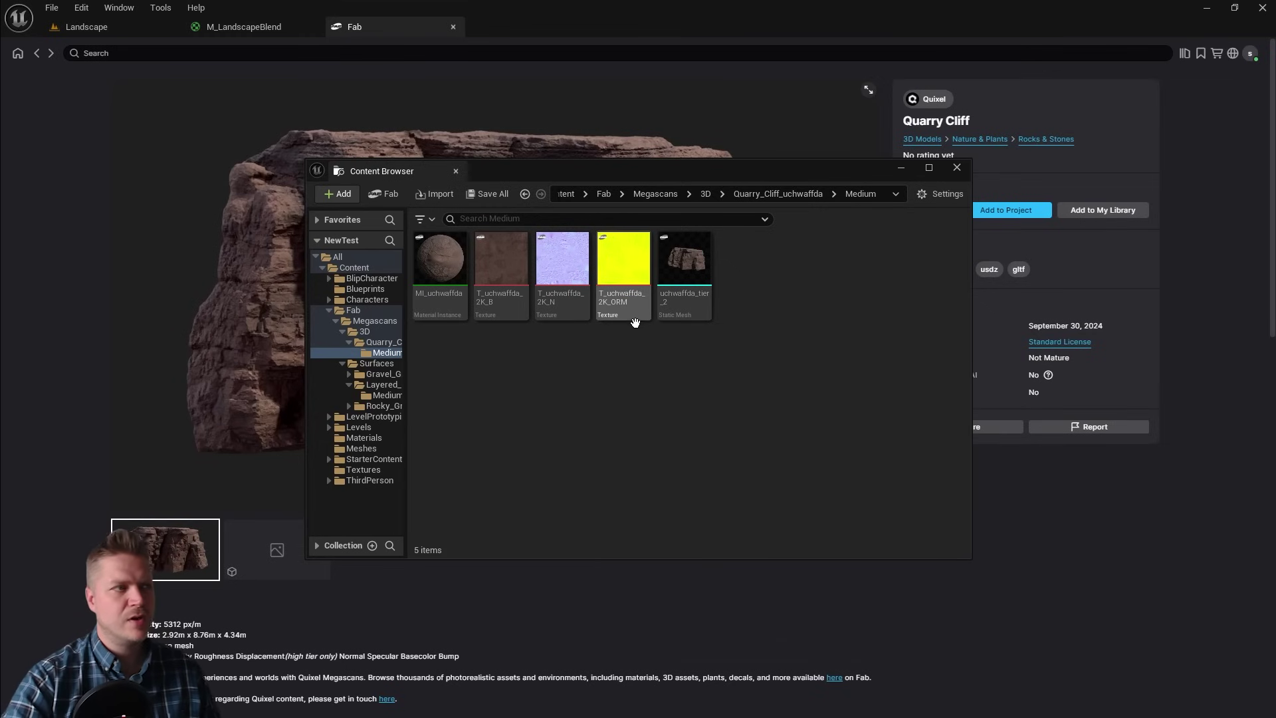
{"action": "mouse_move", "coordinate": [626, 312]}
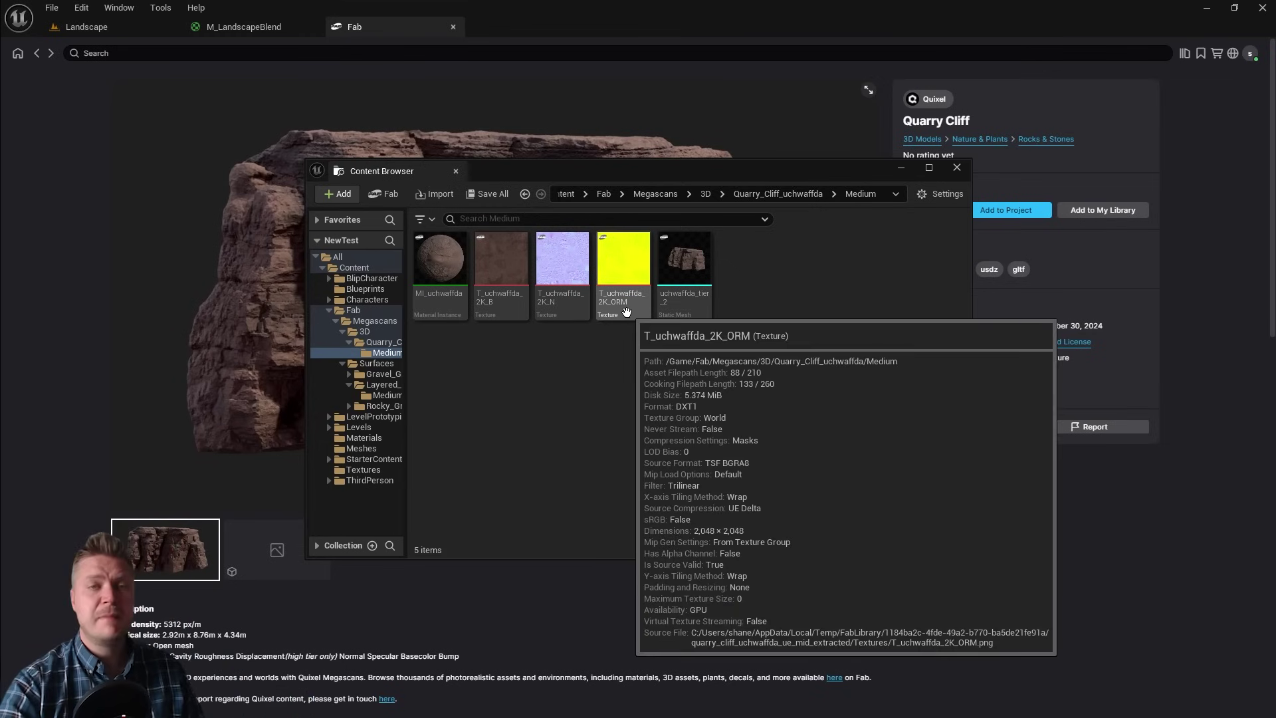
{"action": "left_click", "coordinate": [957, 168]}
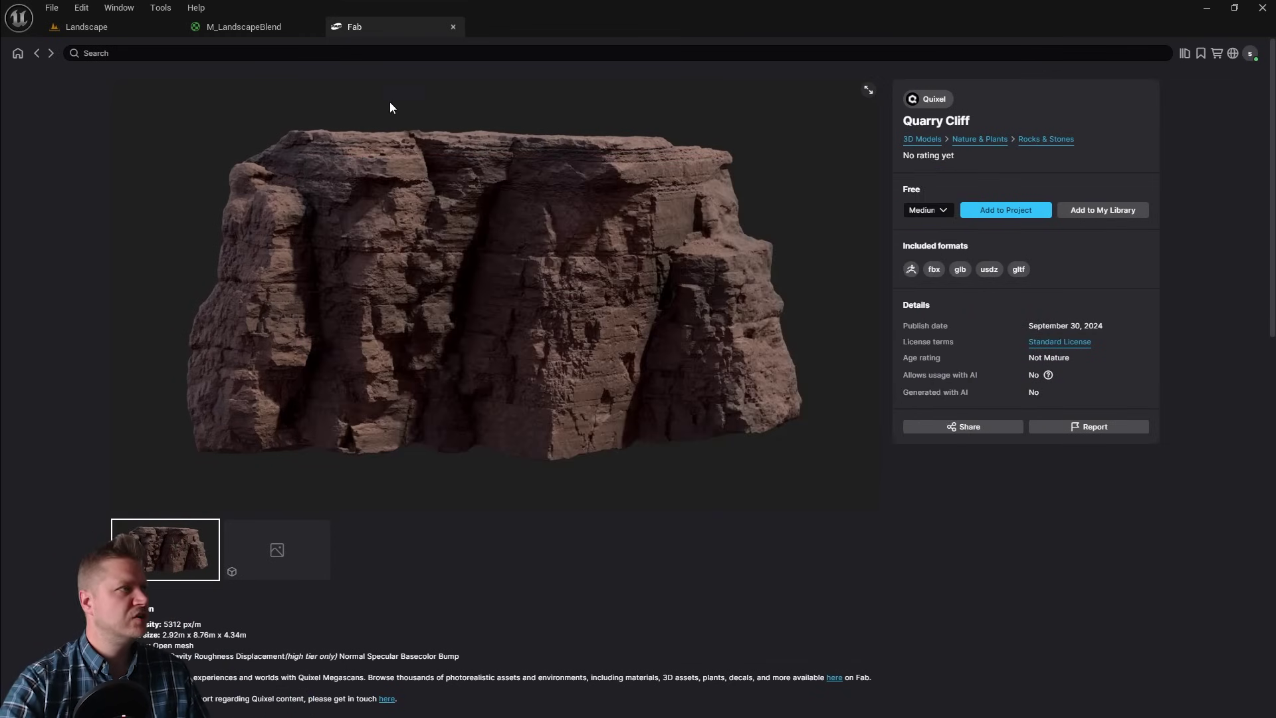
- Return to the quarry results and add the second Quarry Cliff, the squarish upright one, to the project at medium quality
{"action": "left_click", "coordinate": [36, 54]}
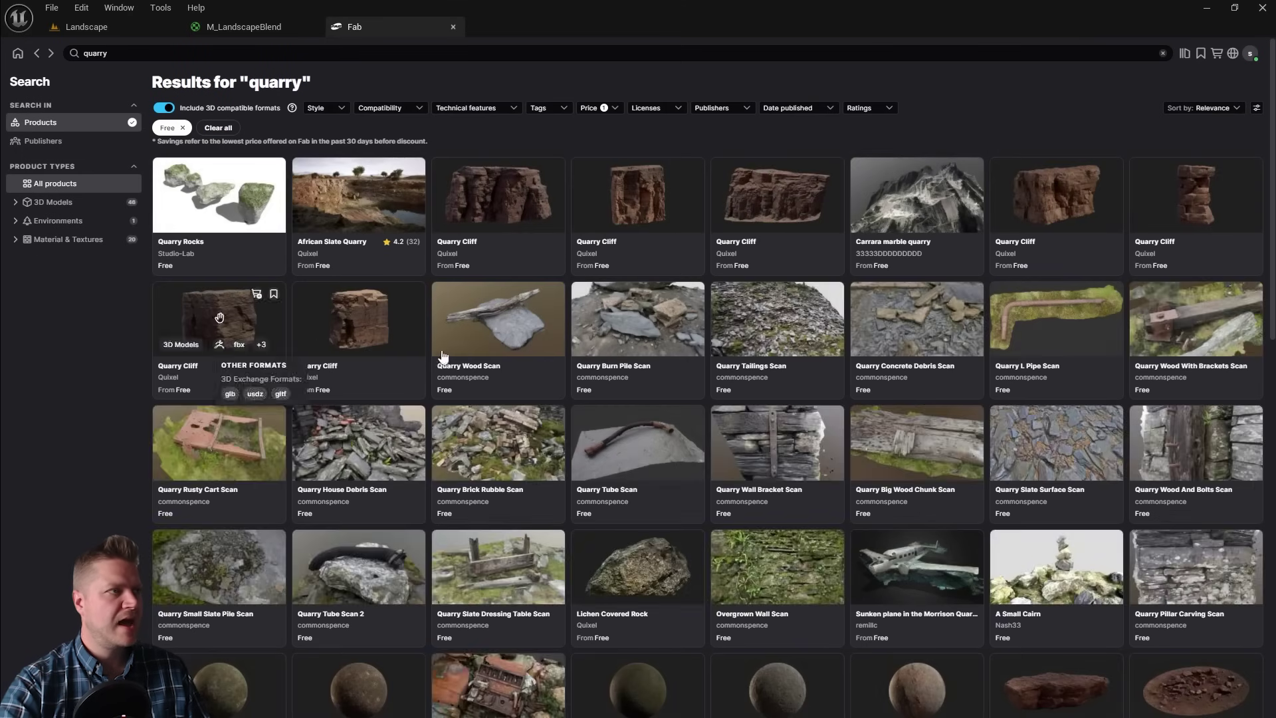
{"action": "left_click", "coordinate": [624, 190]}
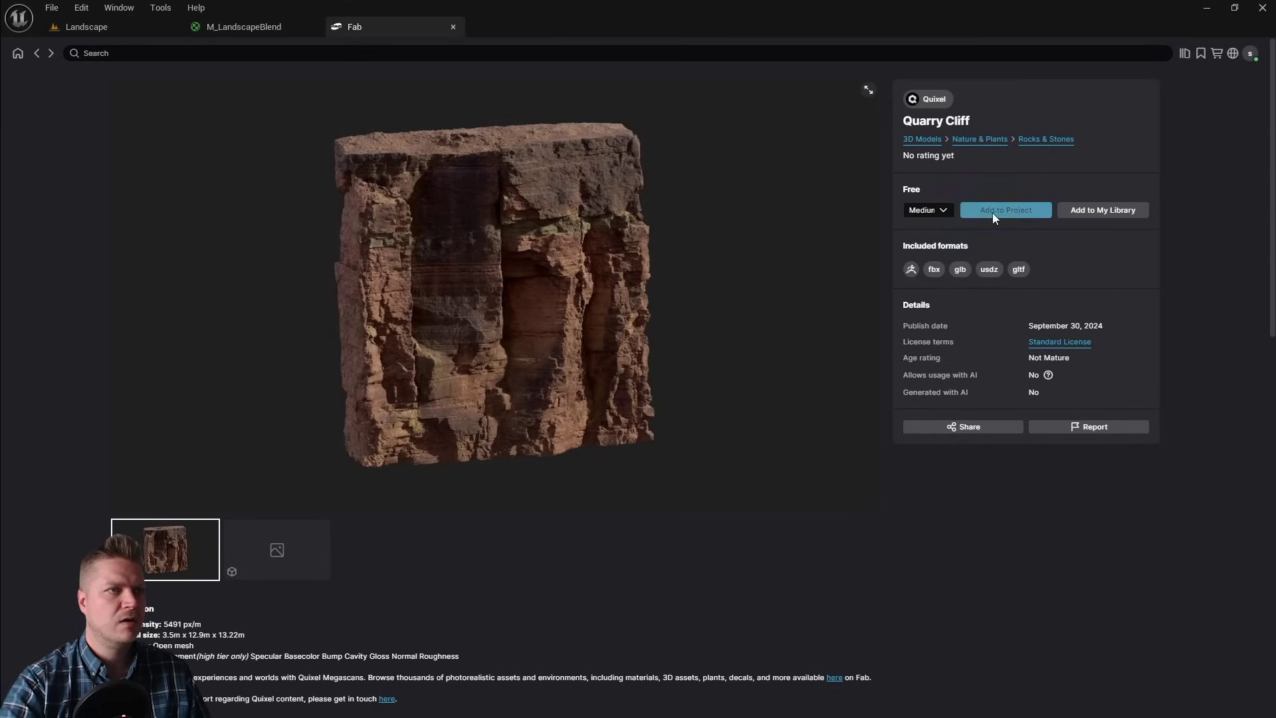
{"action": "left_click", "coordinate": [993, 216]}
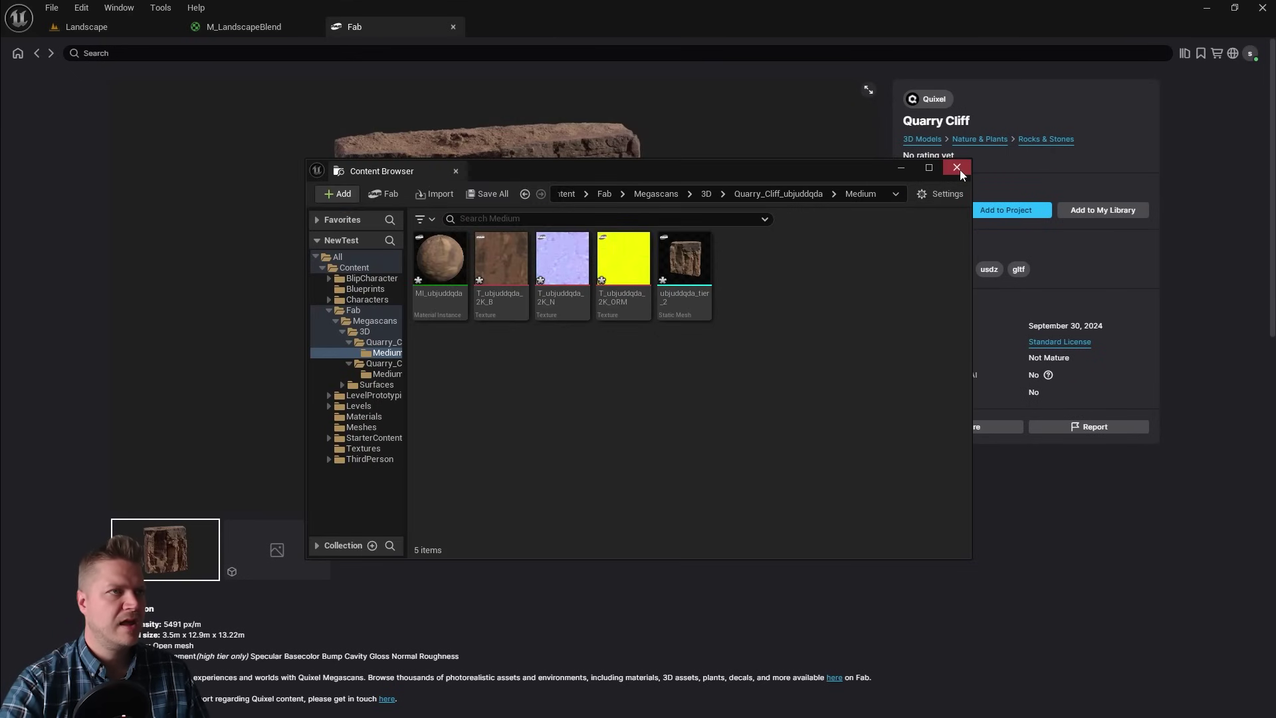
{"action": "left_click", "coordinate": [957, 168]}
- Return to the quarry results and add the third Quarry Cliff, the wide layered wall, to the project at medium quality
{"action": "left_click", "coordinate": [40, 58]}
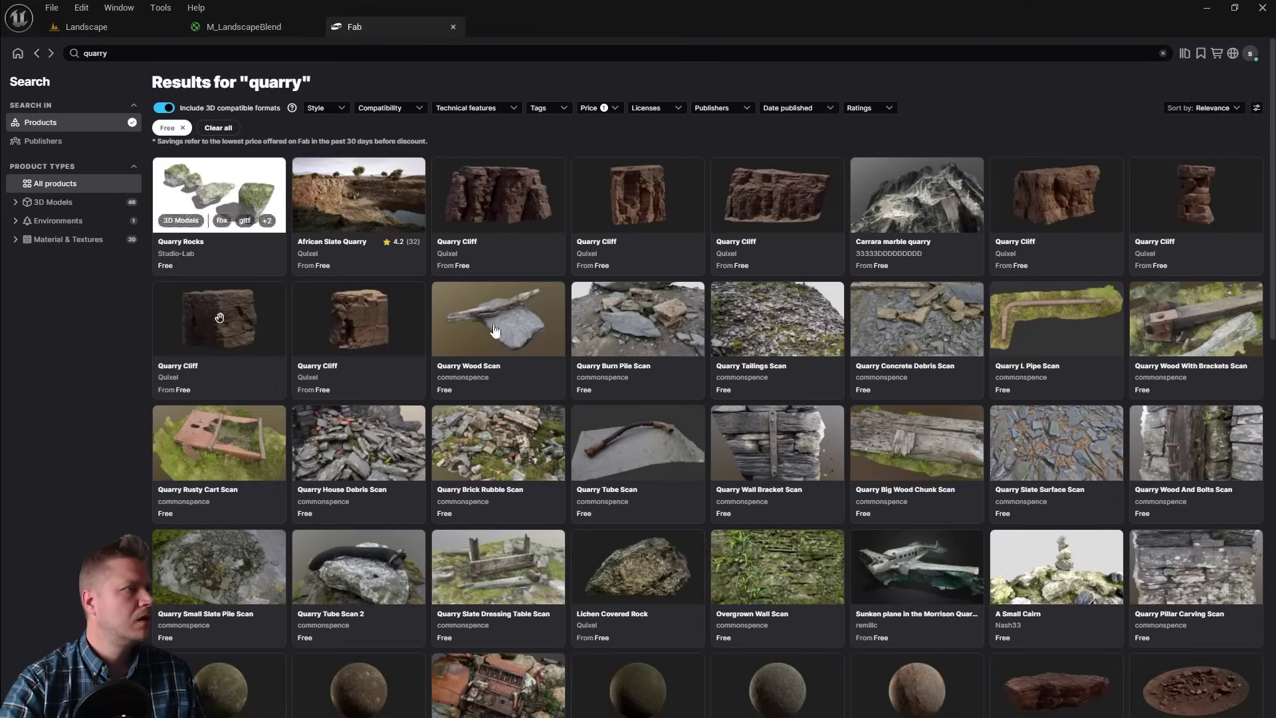
{"action": "left_click", "coordinate": [750, 188]}
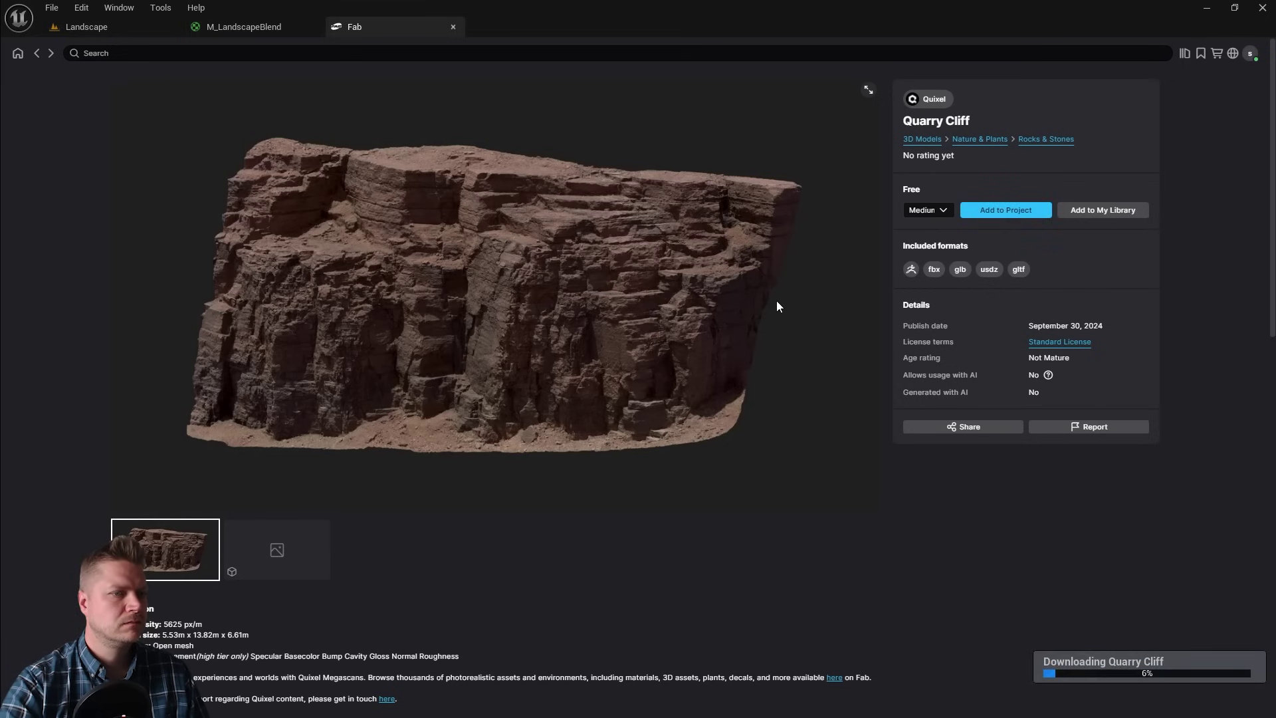
{"action": "left_click", "coordinate": [958, 170]}
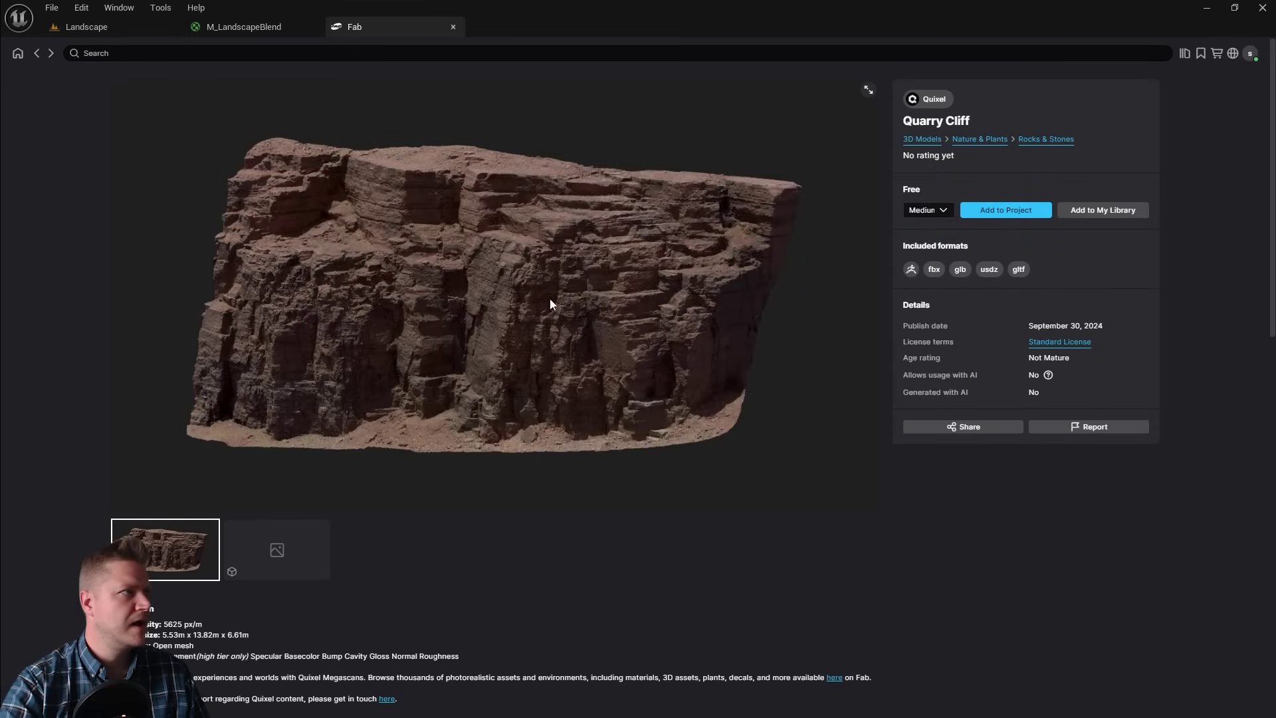
- Add the two remaining Quarry Cliffs from the first results row, including the narrow stacked pillar, to the project
{"action": "left_click", "coordinate": [35, 53]}
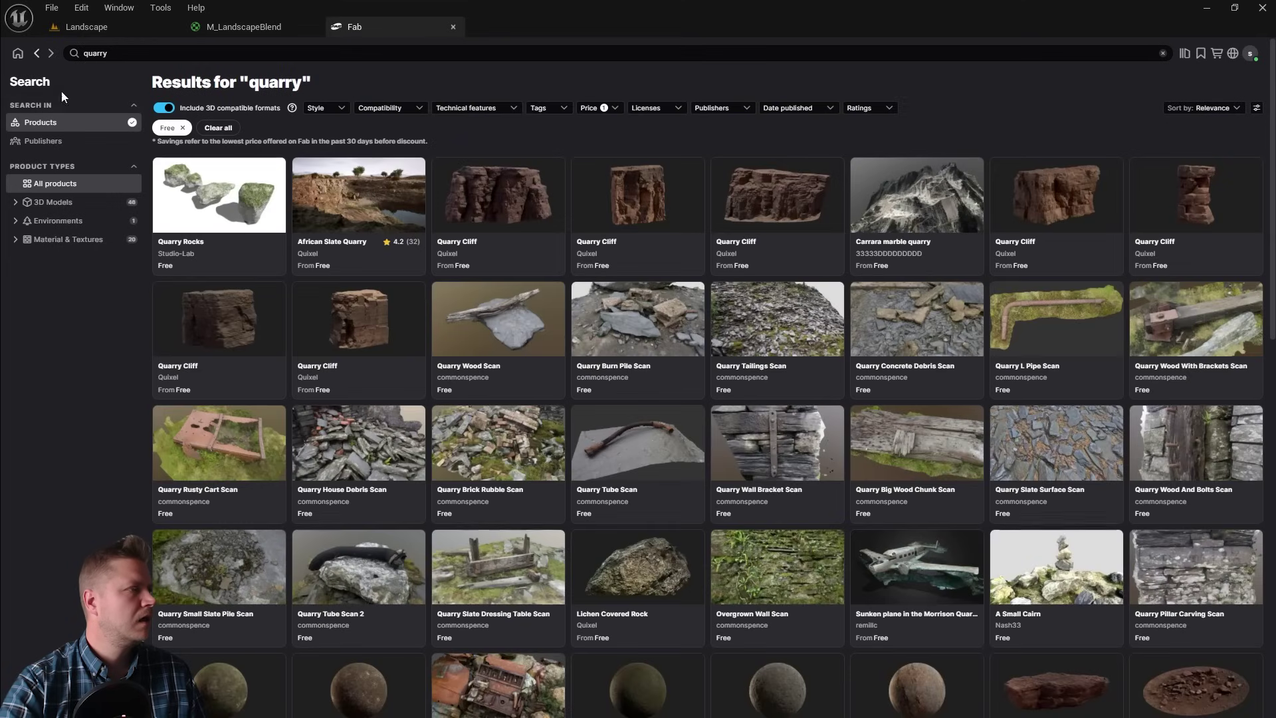
{"action": "left_click", "coordinate": [1070, 194]}
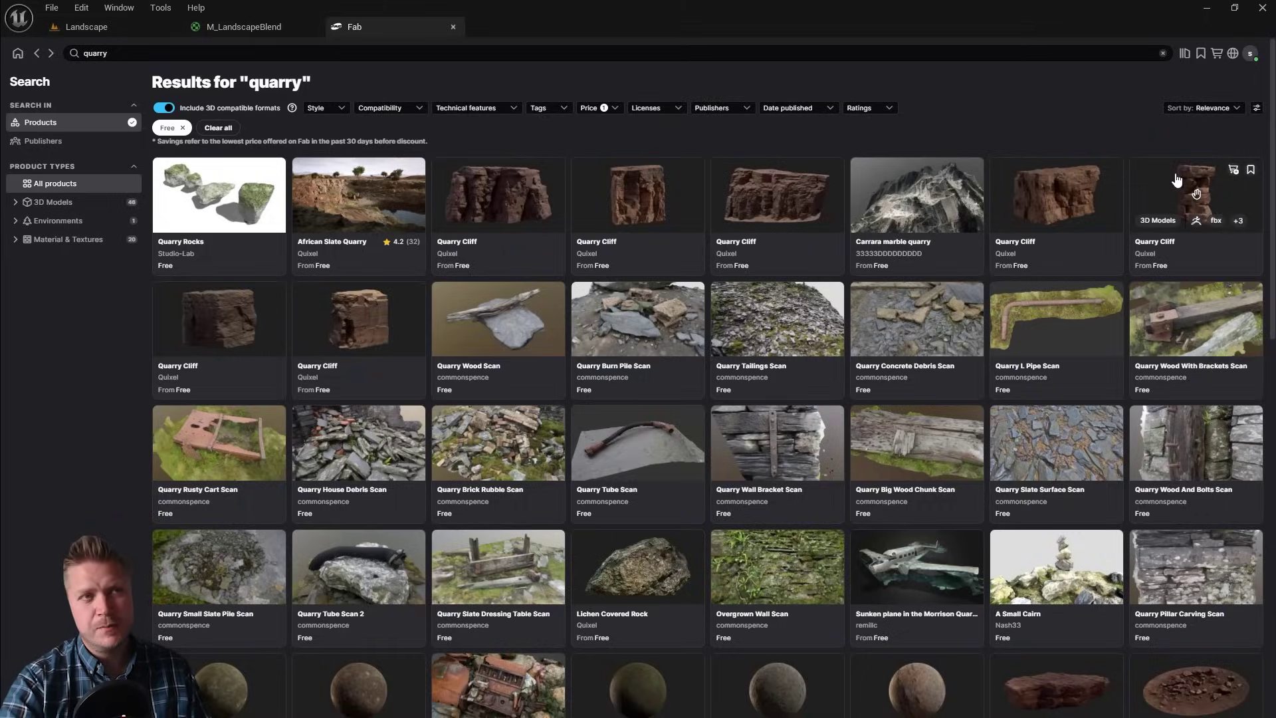
{"action": "left_click", "coordinate": [1197, 190]}
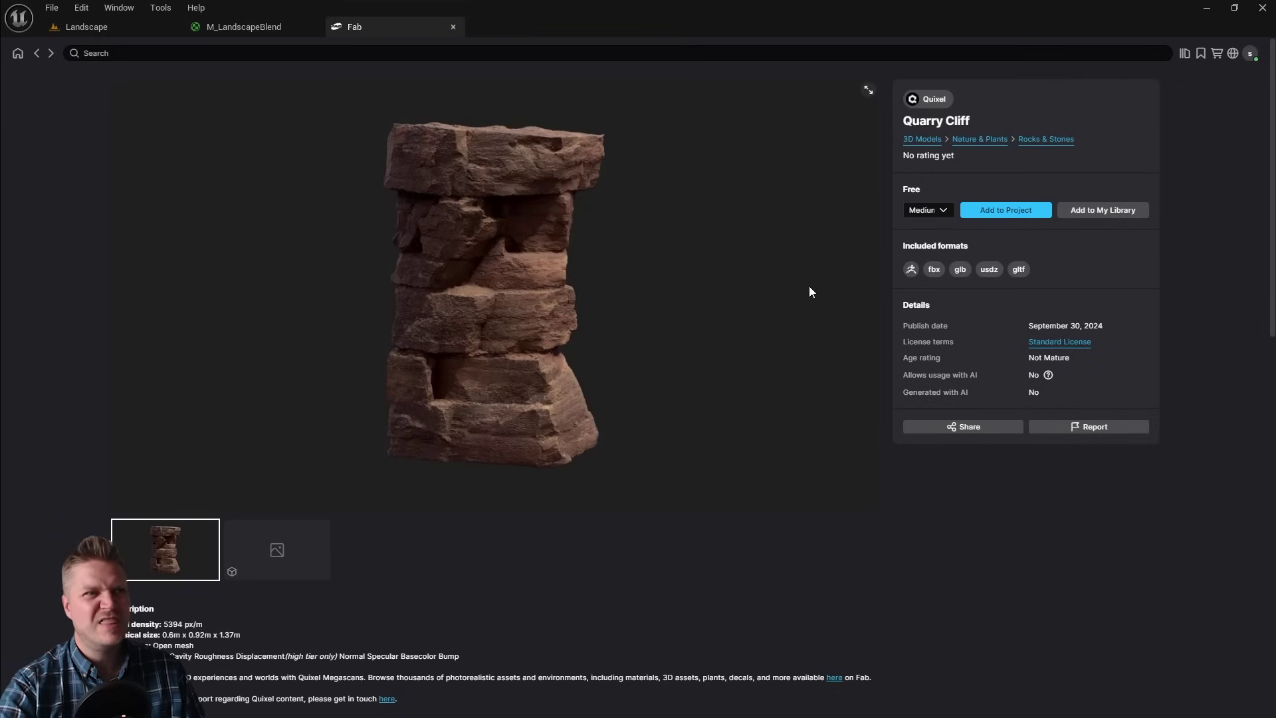
{"action": "left_click", "coordinate": [1004, 211]}
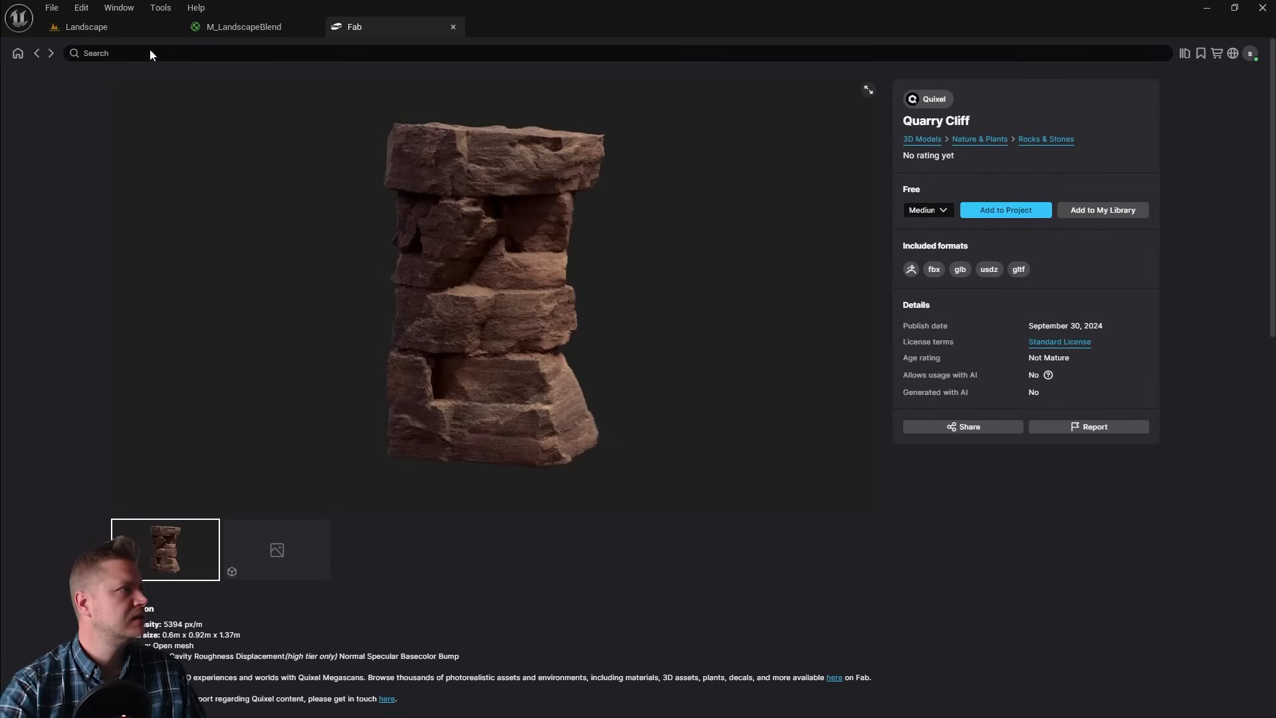
- Add the dark, blocky Quarry Cliff that starts the second results row to the project at medium quality
{"action": "left_click", "coordinate": [37, 54]}
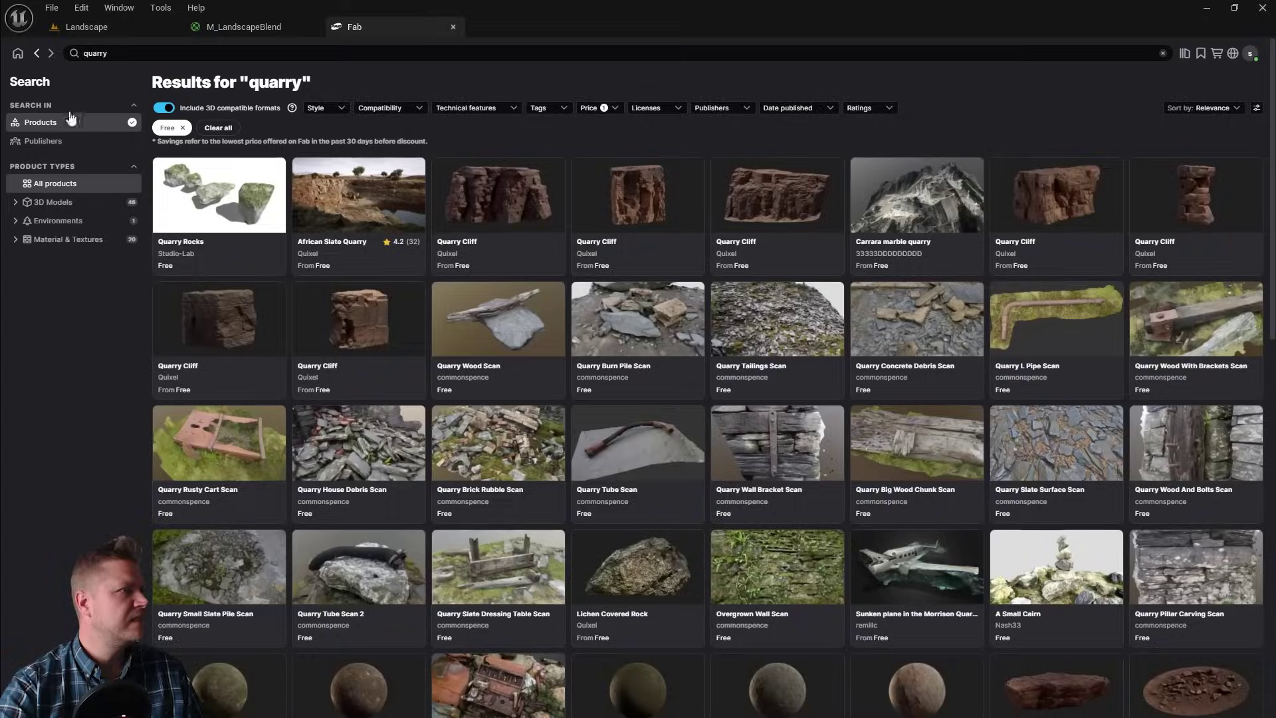
{"action": "left_click", "coordinate": [246, 313]}
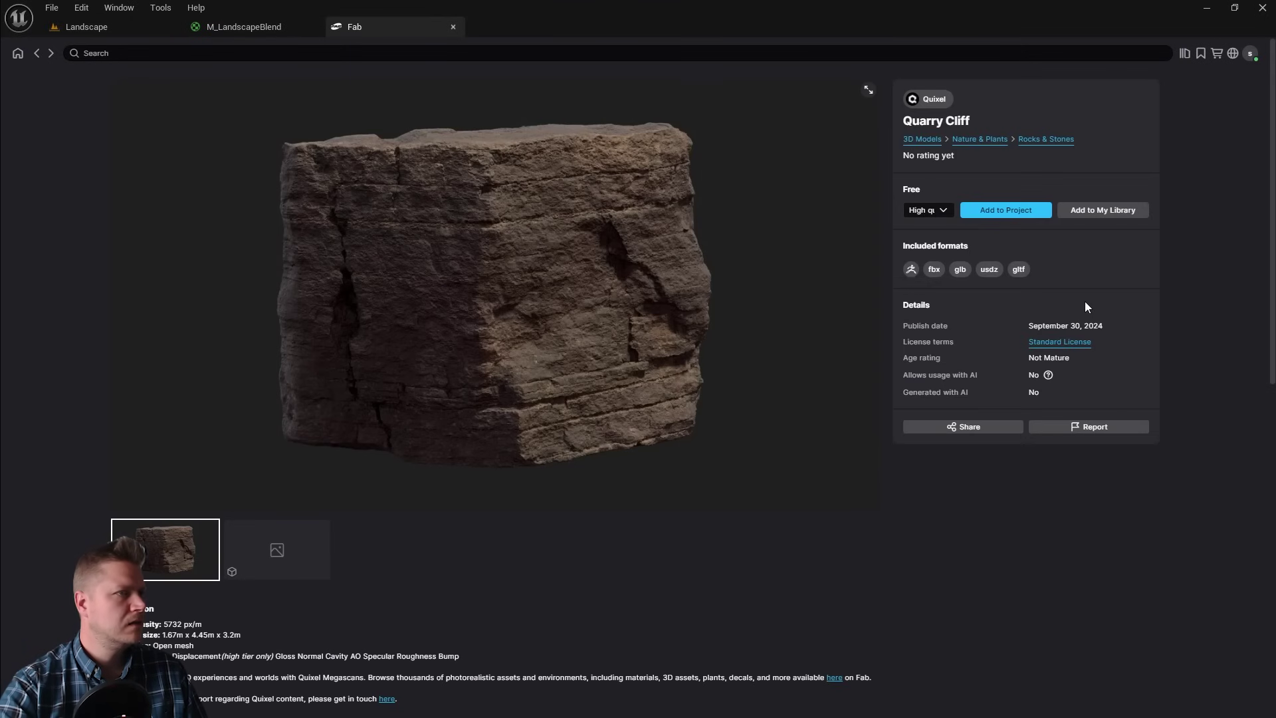
{"action": "left_click", "coordinate": [1002, 210]}
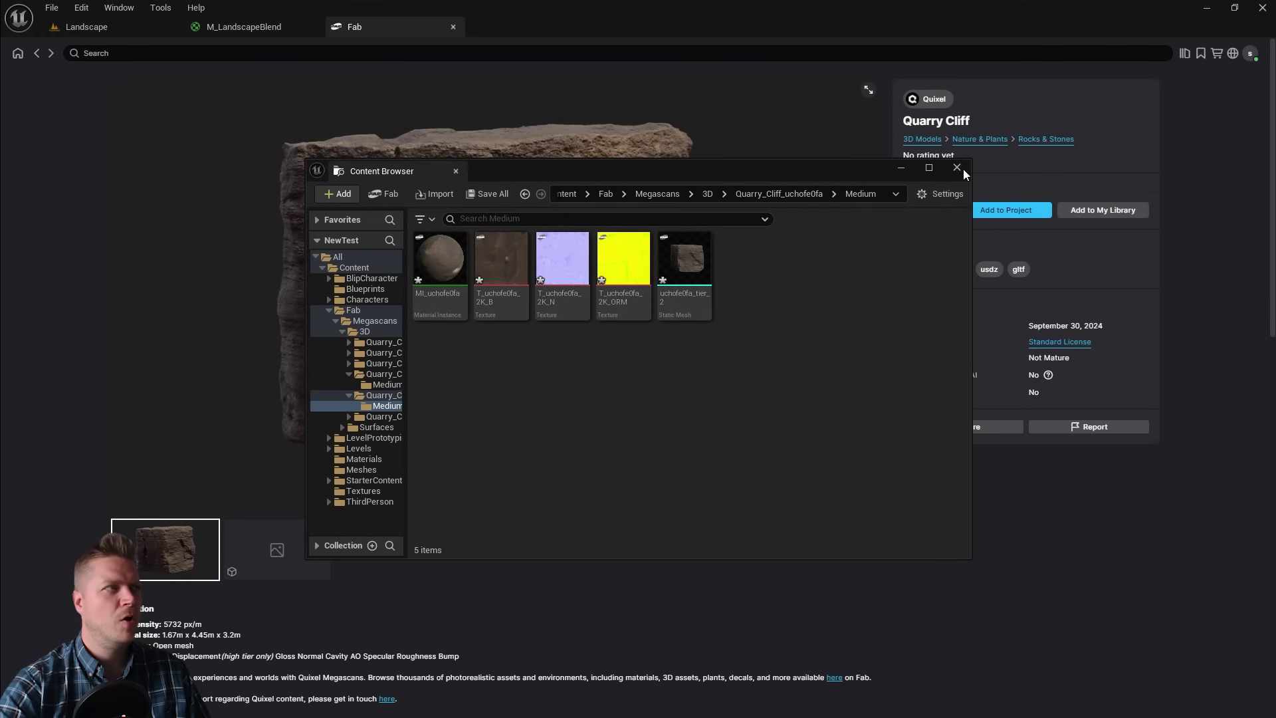
{"action": "left_click", "coordinate": [957, 167]}
- Return to the results and add the last Quarry Cliff, second in the second row, to the project at medium quality
{"action": "left_click", "coordinate": [37, 54]}
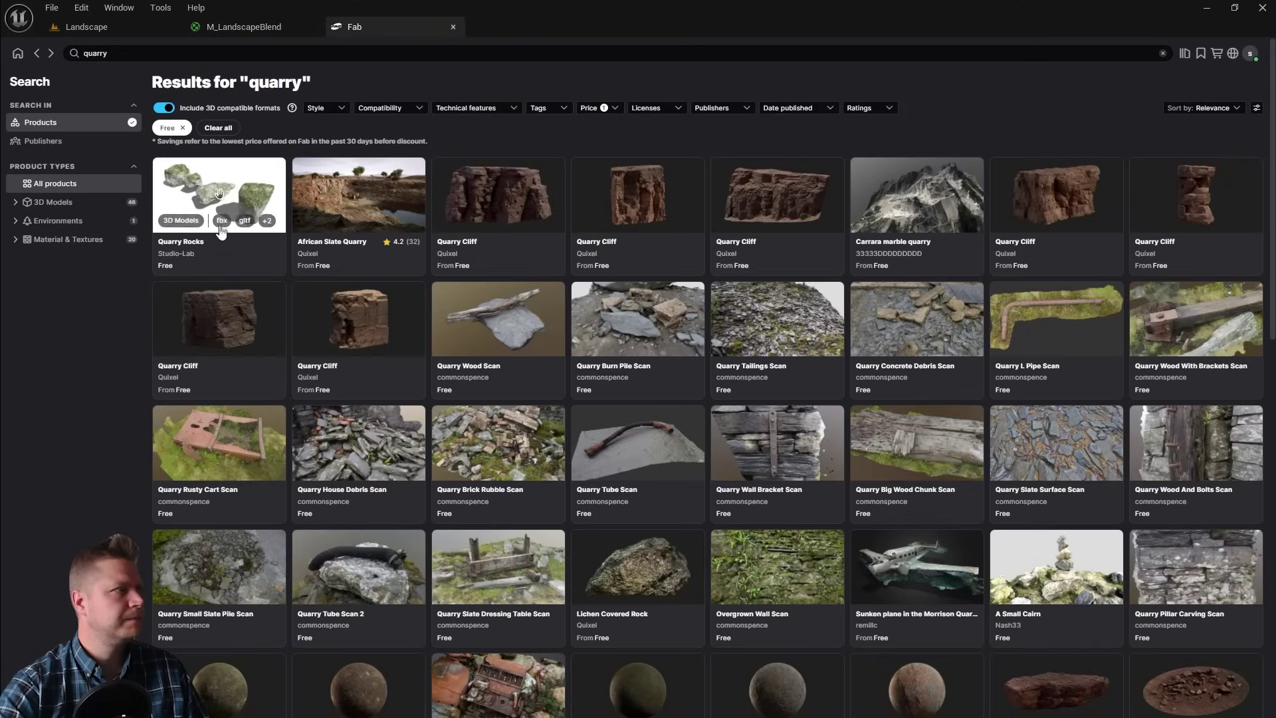
{"action": "left_click", "coordinate": [360, 320]}
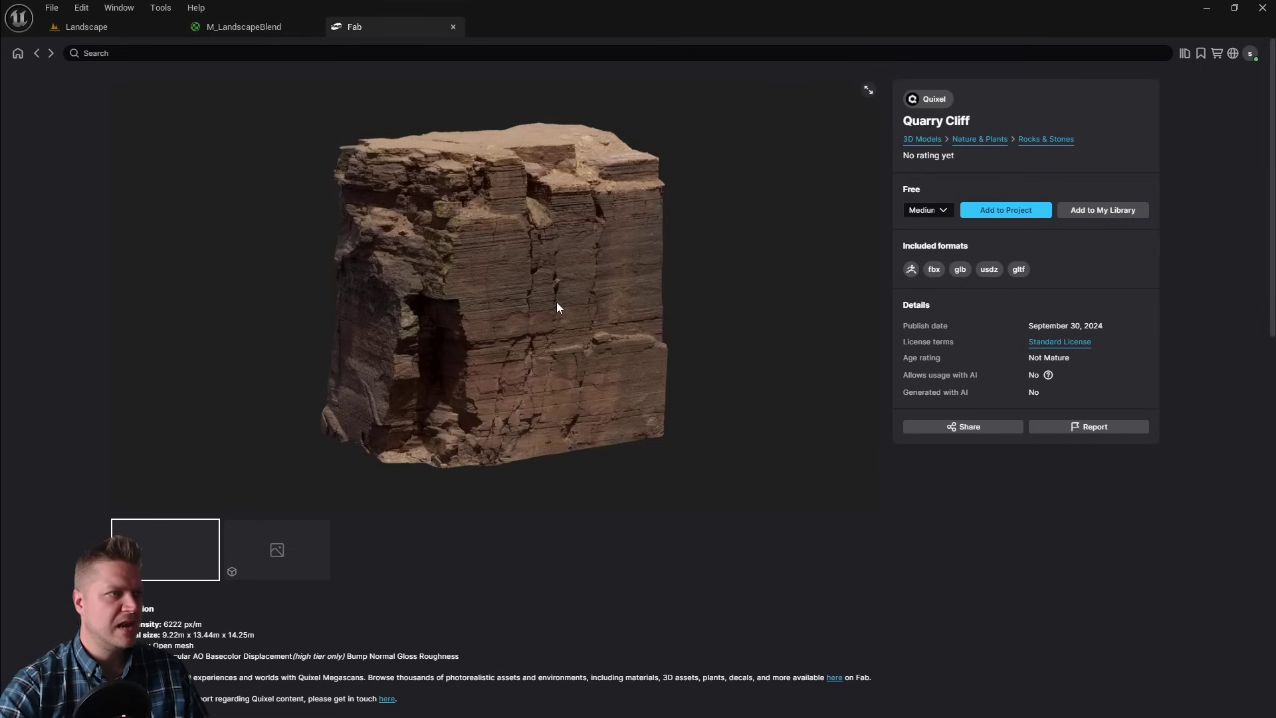
{"action": "left_click", "coordinate": [999, 210]}
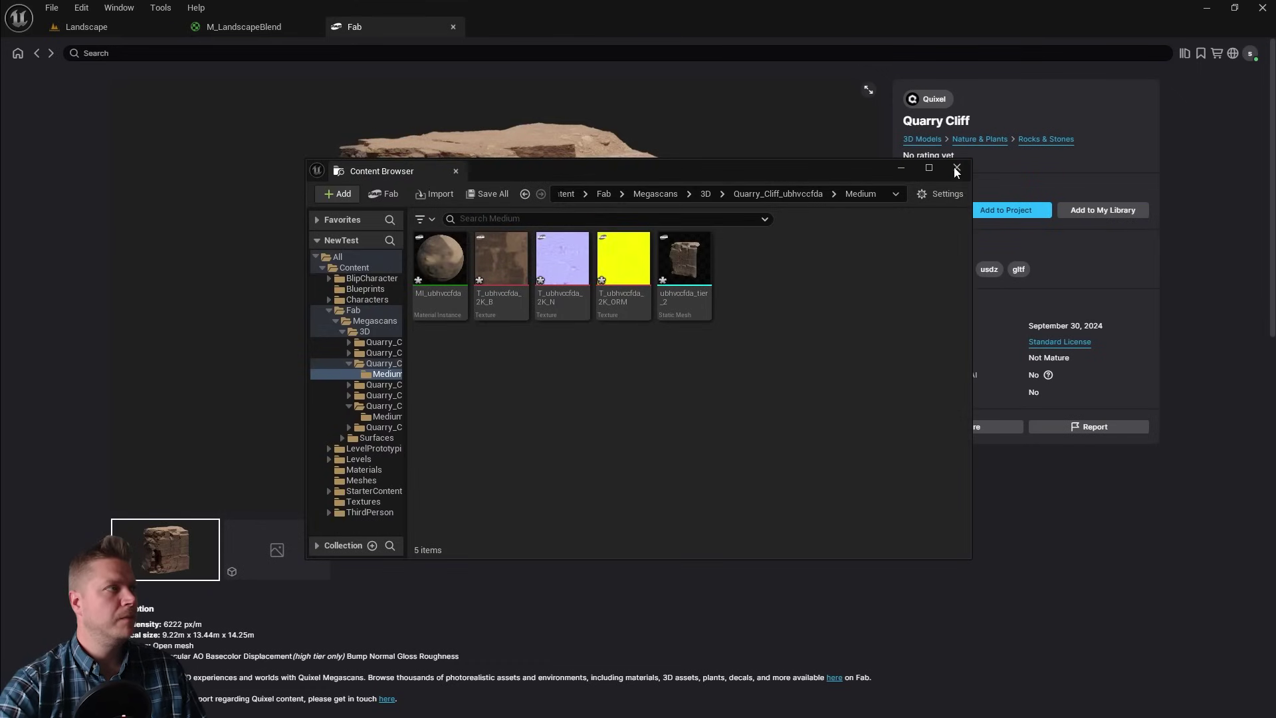
- Close the Content Browser window, the Fab marketplace and the M_LandscapeBlend material editor to return to the Landscape level
{"action": "left_click", "coordinate": [956, 168]}
{"action": "left_click", "coordinate": [454, 26]}
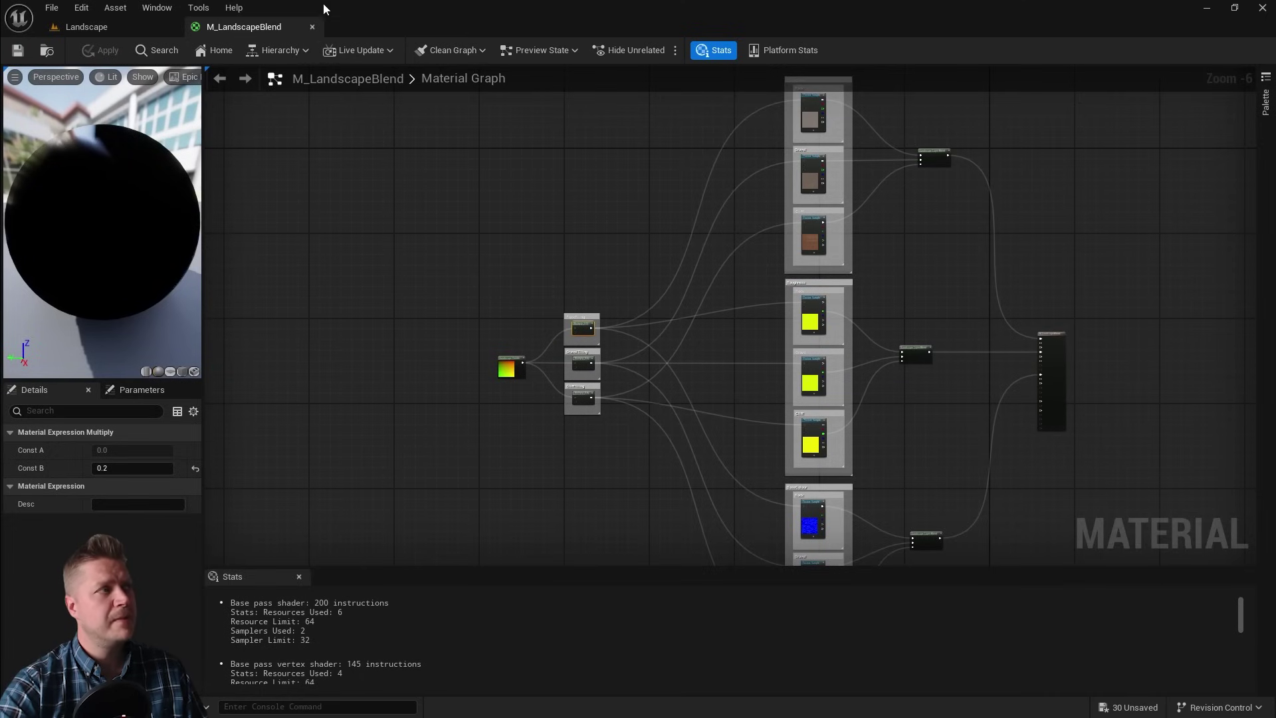
{"action": "left_click", "coordinate": [312, 27]}
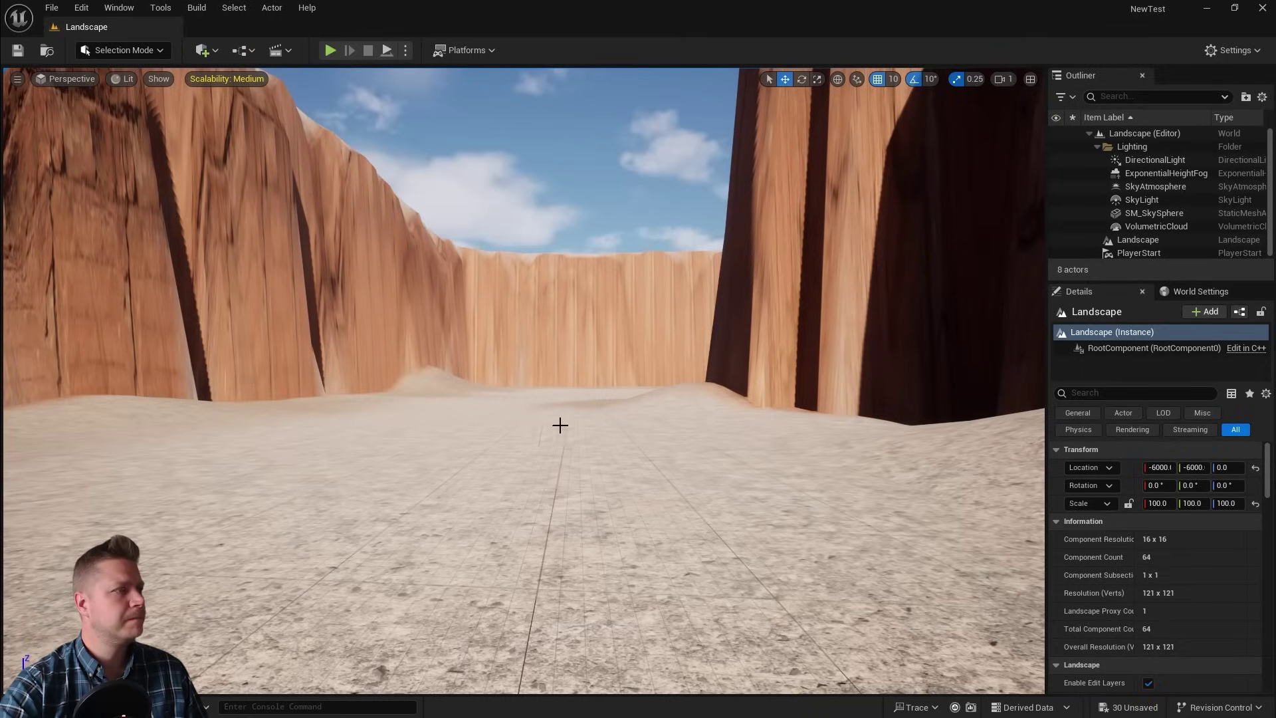
- Look over the canyon and open the project's Fab > Megascans > 3D content folder holding the imported cliffs
{"action": "right_click_drag", "start_coordinate": [625, 427], "coordinate": [412, 332]}
{"action": "right_click_drag", "start_coordinate": [578, 412], "coordinate": [769, 370]}
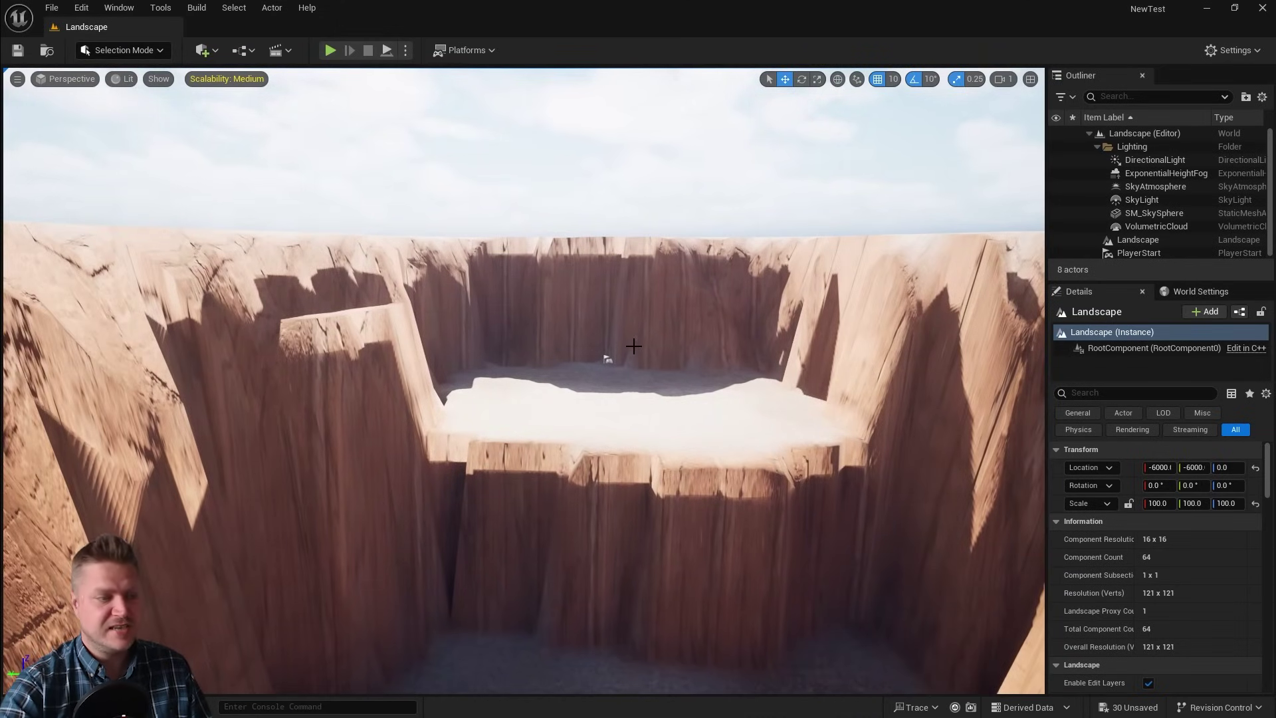
{"action": "key", "text": "ctrl+space"}
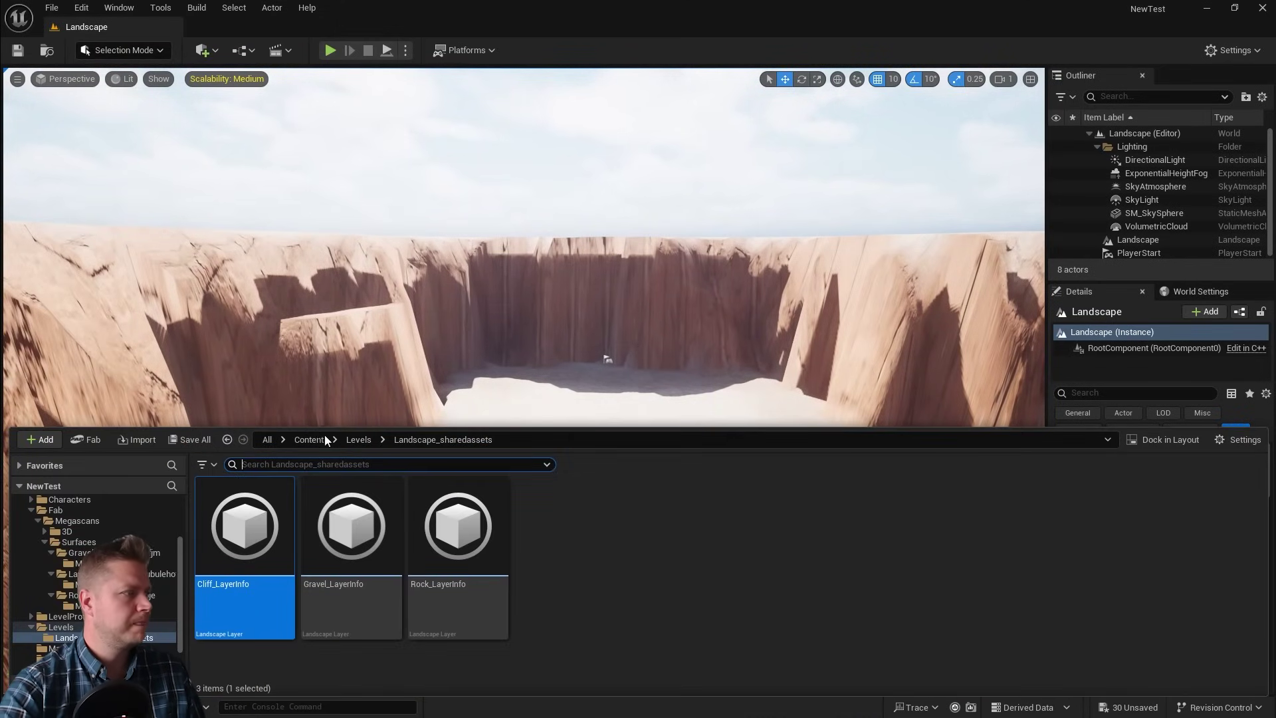
{"action": "left_click", "coordinate": [310, 440]}
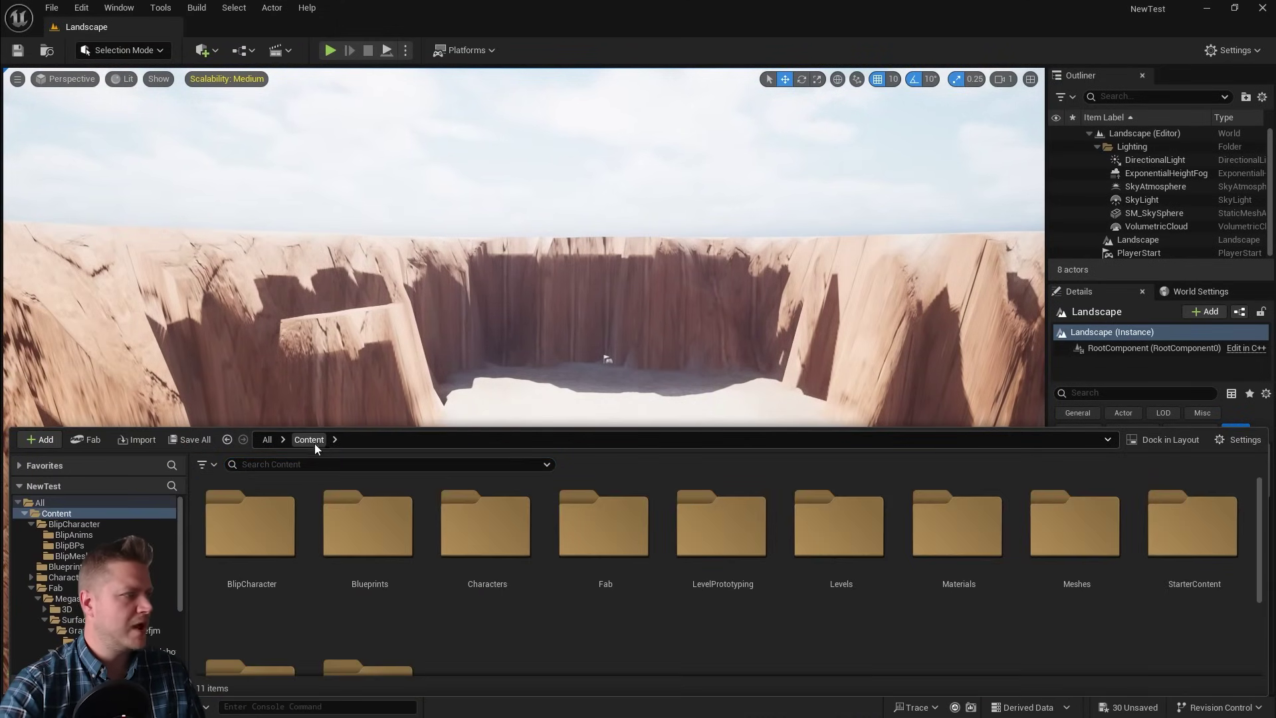
{"action": "double_click", "coordinate": [603, 532]}
{"action": "double_click", "coordinate": [250, 525]}
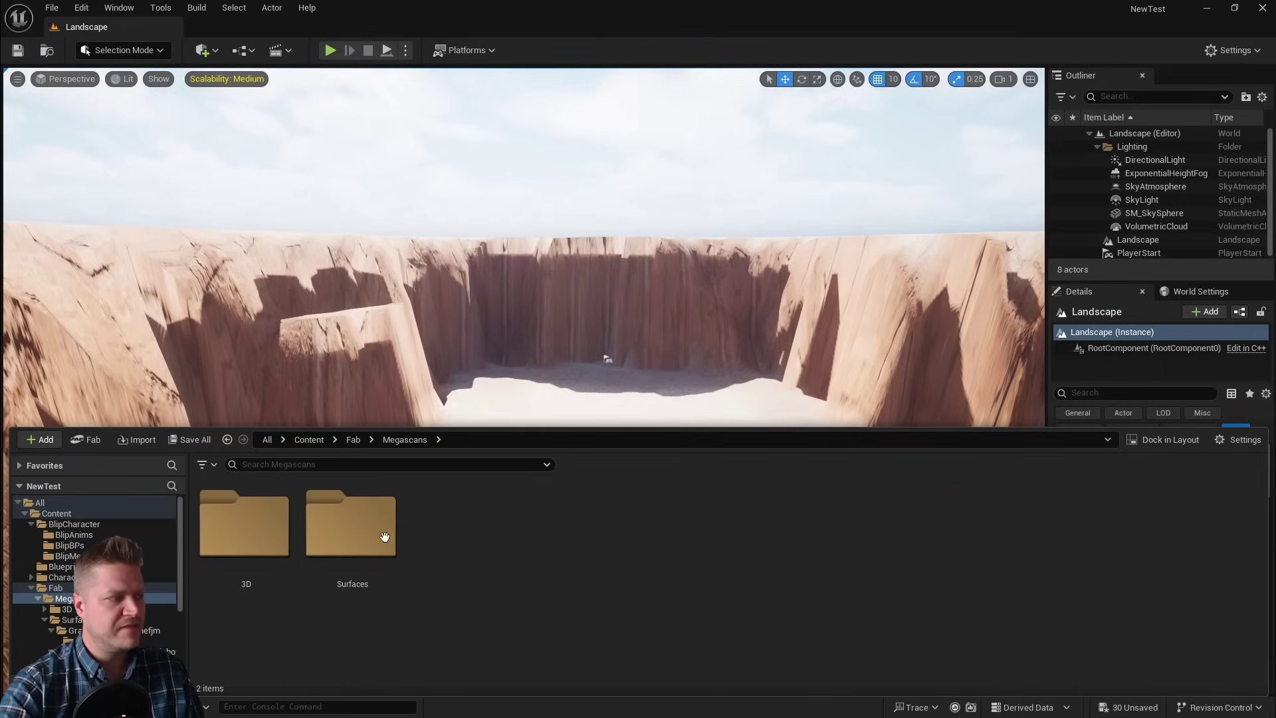
{"action": "left_click", "coordinate": [239, 525]}
{"action": "left_click", "coordinate": [383, 531]}
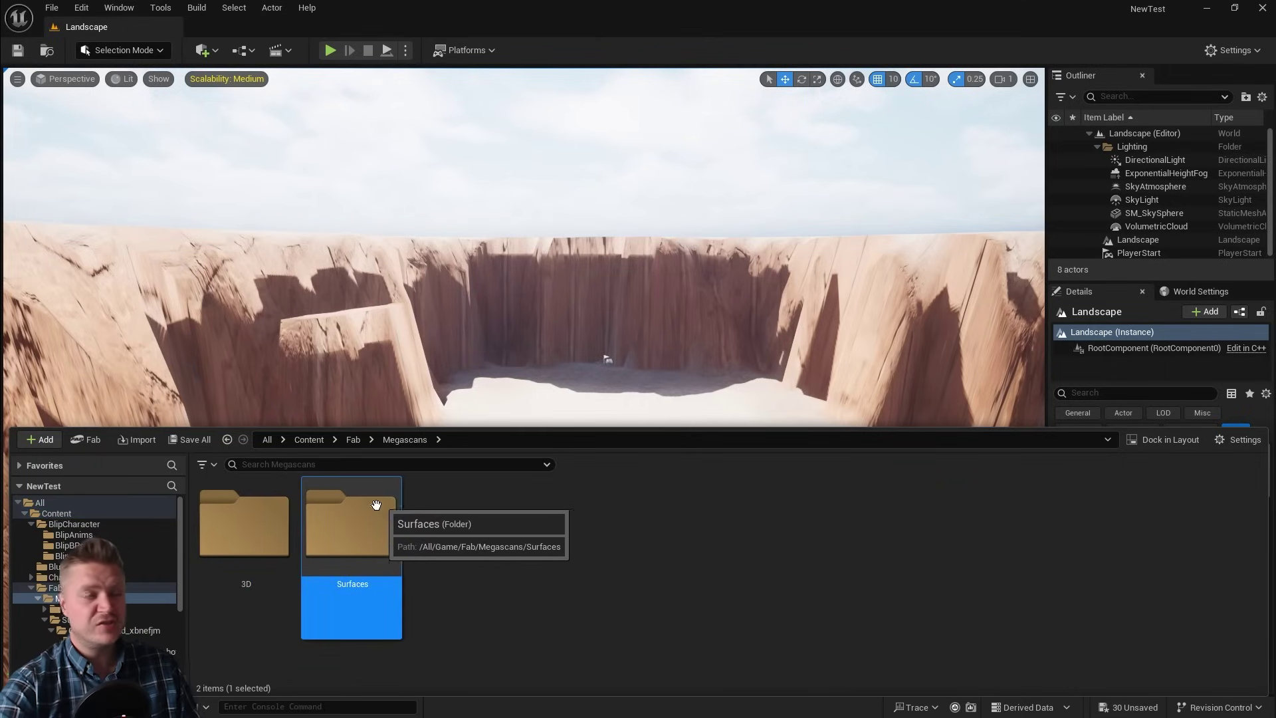
{"action": "double_click", "coordinate": [234, 516]}
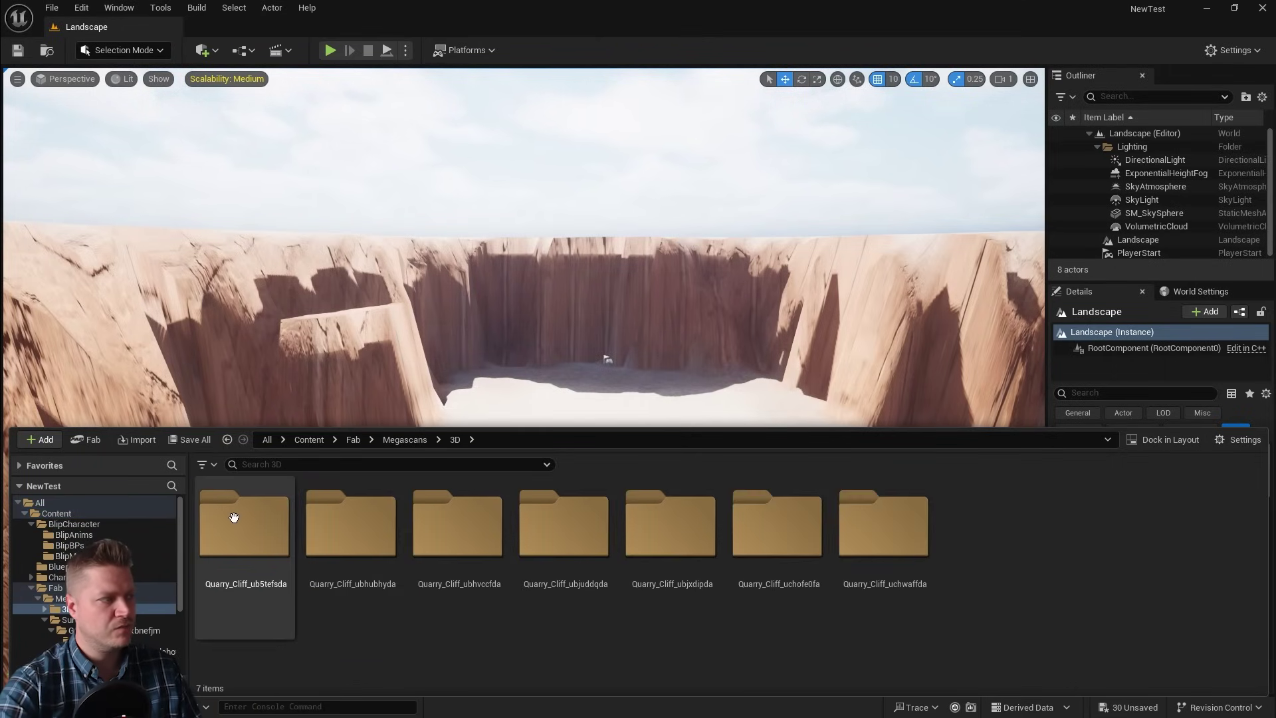
- Look through the imported Quarry Cliff folders in the Megascans 3D folder
{"action": "left_click", "coordinate": [898, 538]}
{"action": "left_click", "coordinate": [253, 521]}
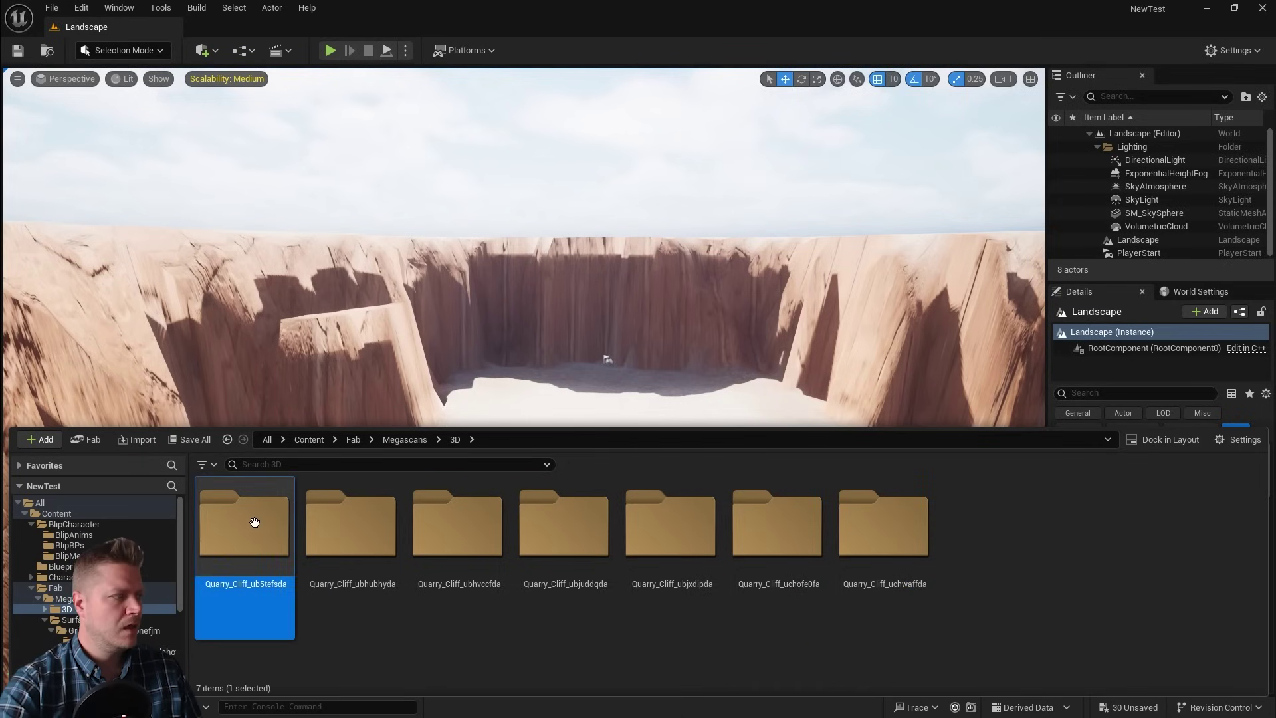
{"action": "left_click", "coordinate": [373, 531]}
{"action": "left_click", "coordinate": [465, 538]}
{"action": "left_click", "coordinate": [596, 555]}
{"action": "left_click", "coordinate": [668, 542]}
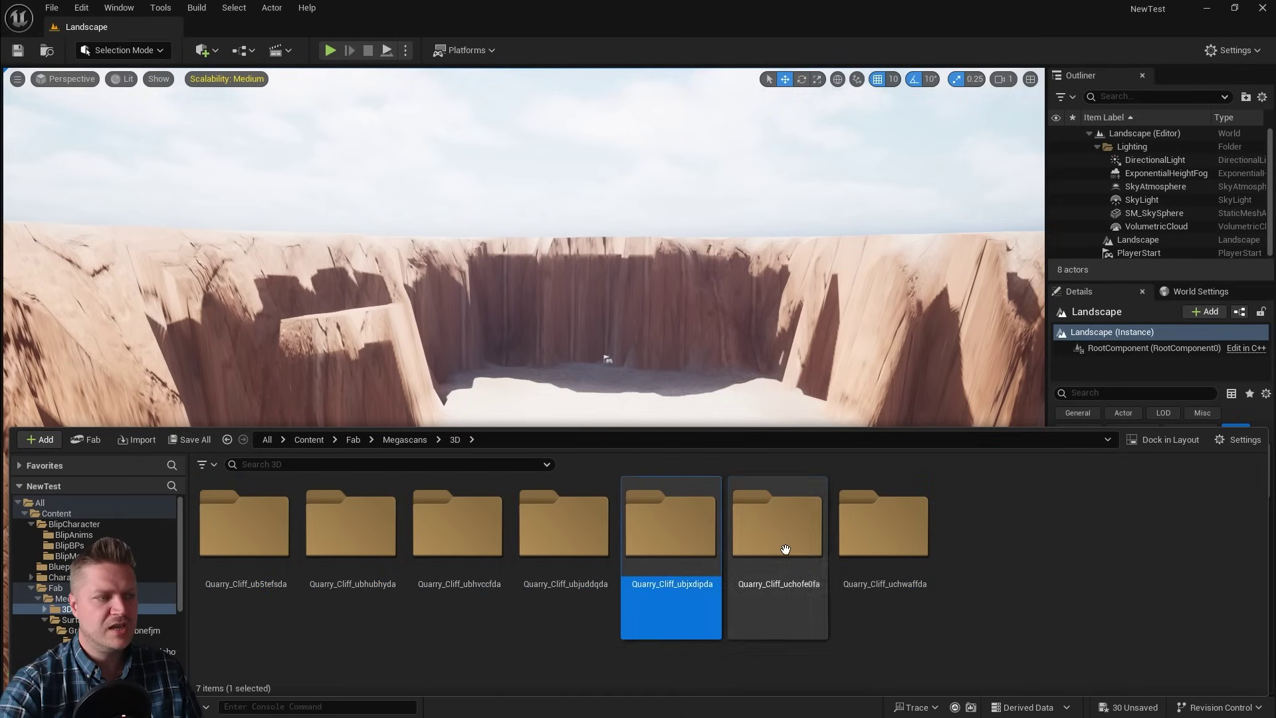
{"action": "left_click", "coordinate": [781, 545]}
{"action": "left_click", "coordinate": [887, 542]}
{"action": "left_click", "coordinate": [251, 536]}
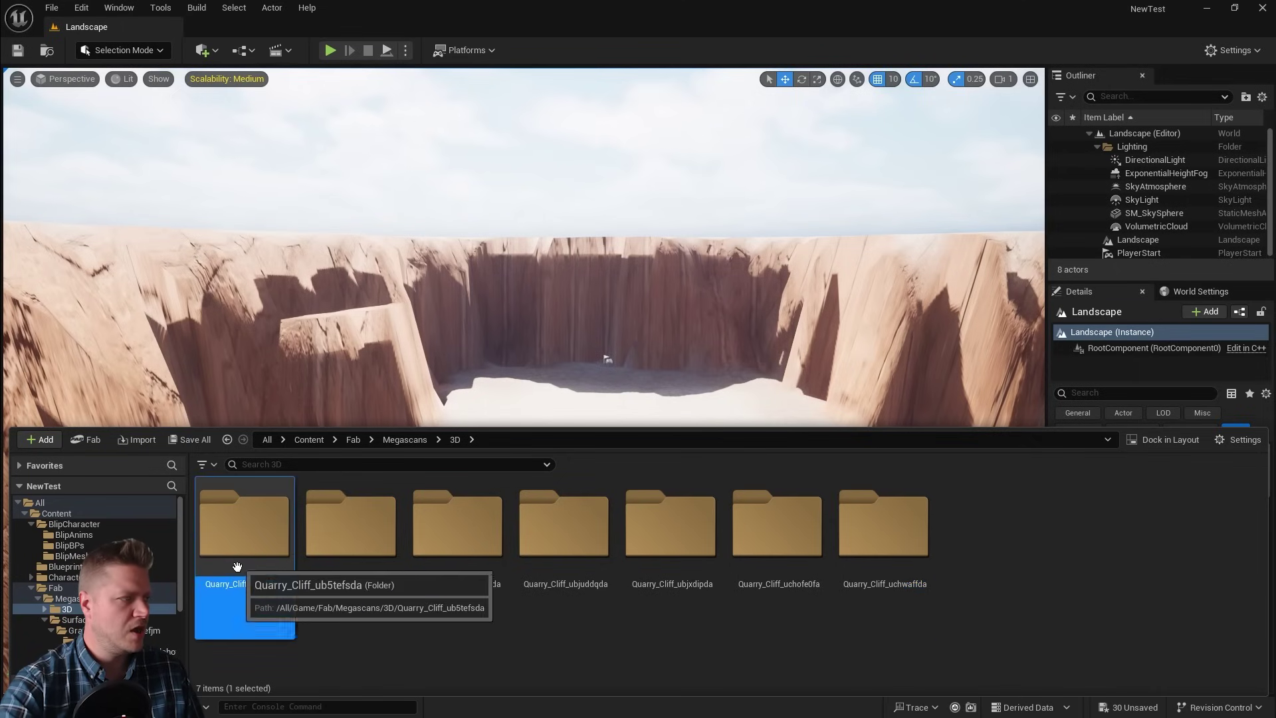
- Place the ub5tefsda_tier_2 static mesh from Quarry_Cliff_ub5tefsda's Medium folder on the sandy canyon plateau
{"action": "double_click", "coordinate": [234, 534]}
{"action": "double_click", "coordinate": [251, 579]}
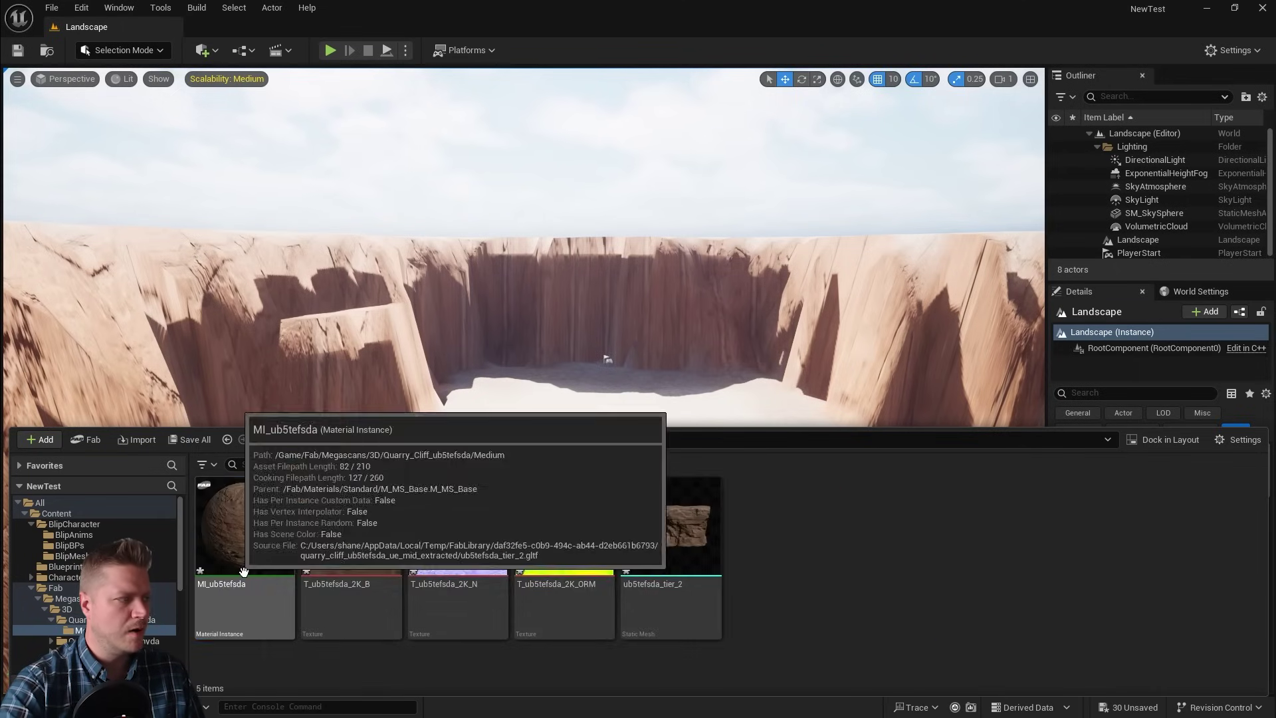
{"action": "left_click", "coordinate": [659, 505]}
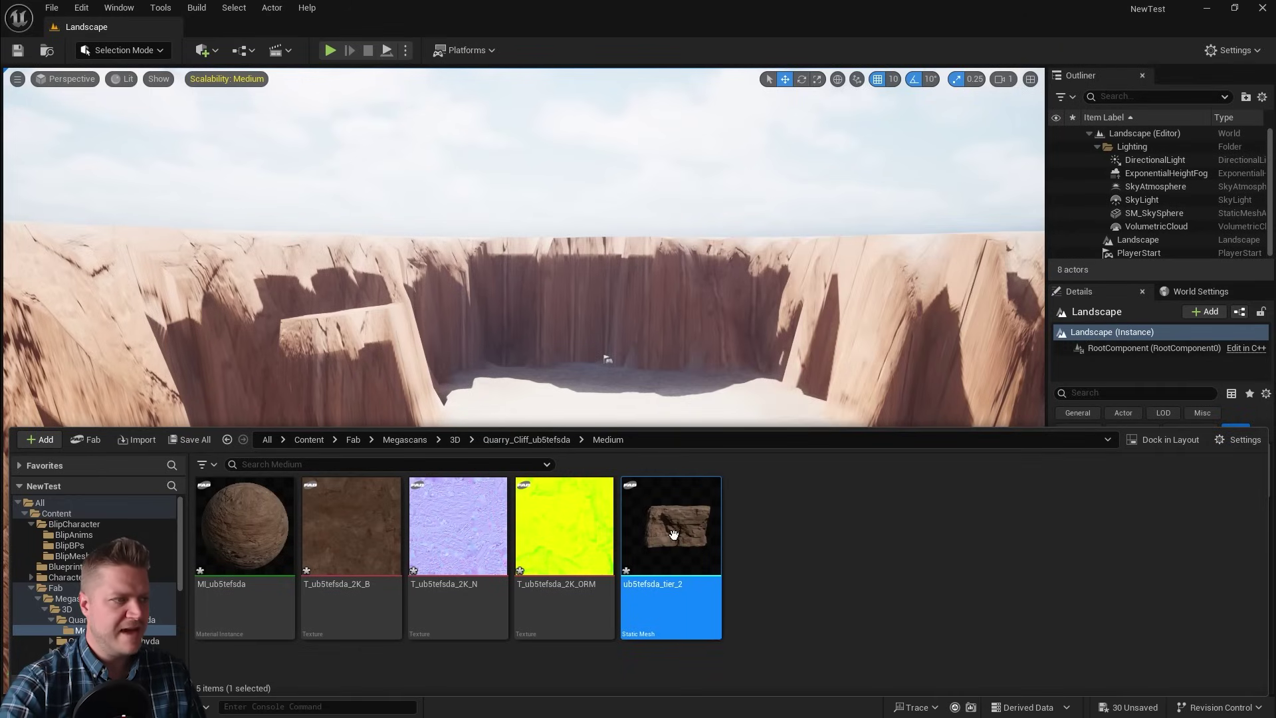
{"action": "left_click_drag", "start_coordinate": [673, 534], "coordinate": [655, 408]}
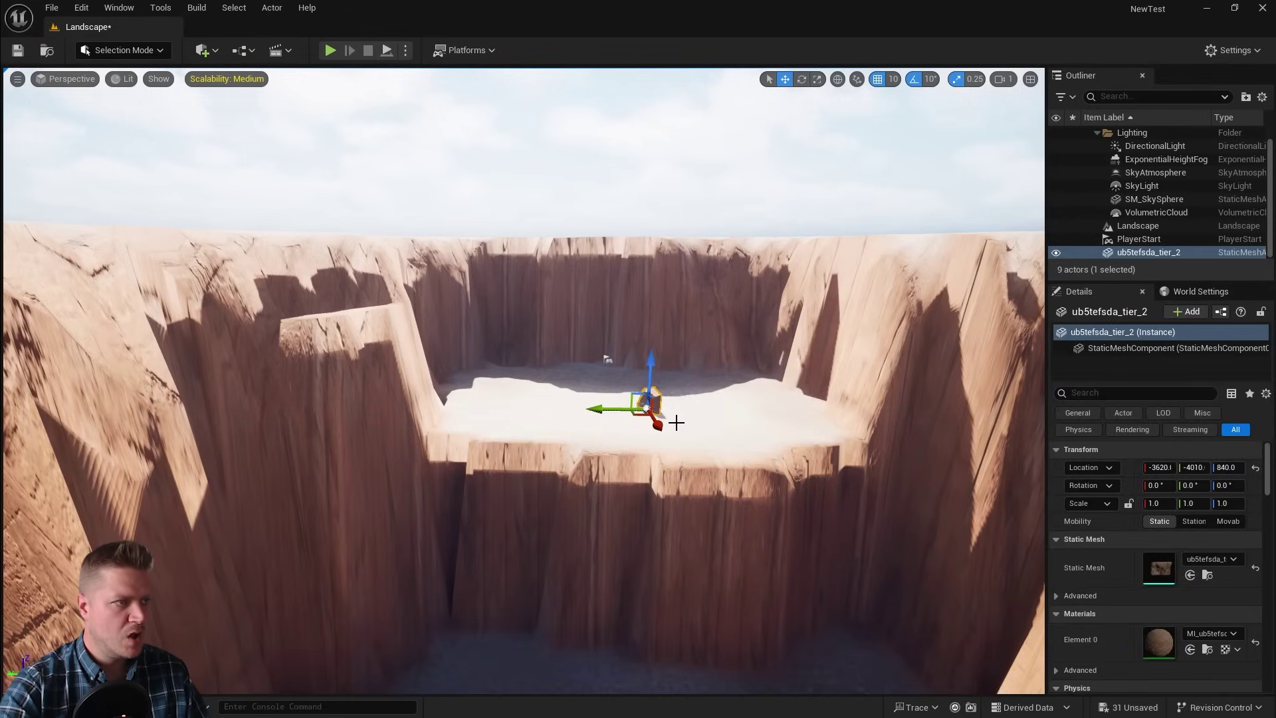
- Rotate the placed cliff mesh to about -80° around its vertical axis
{"action": "key", "text": "f"}
{"action": "scroll", "coordinate": [658, 400], "scroll_direction": "down", "scroll_amount": 3}
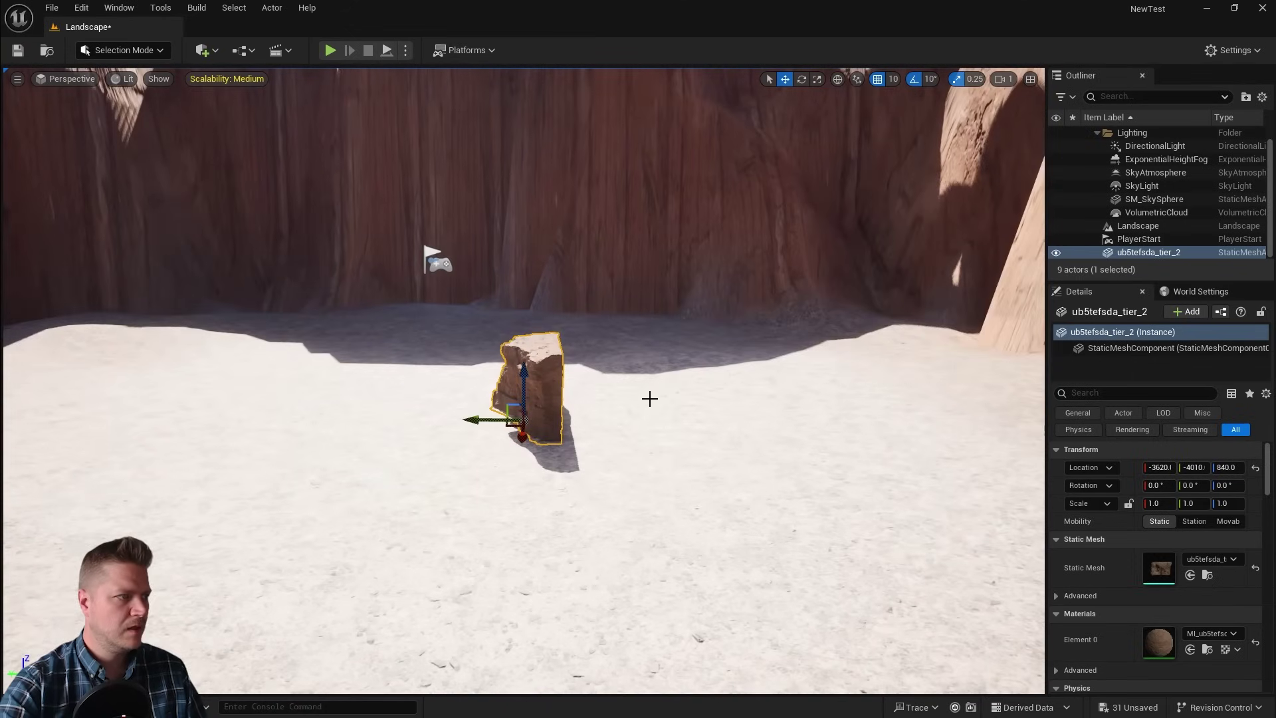
{"action": "key", "text": "e"}
{"action": "left_click_drag", "start_coordinate": [561, 443], "coordinate": [606, 431]}
- Enlarge the cliff to about 6.75 × 3.25 × 6.75 and set it against the plateau's back wall at -60°
{"action": "key", "text": "r"}
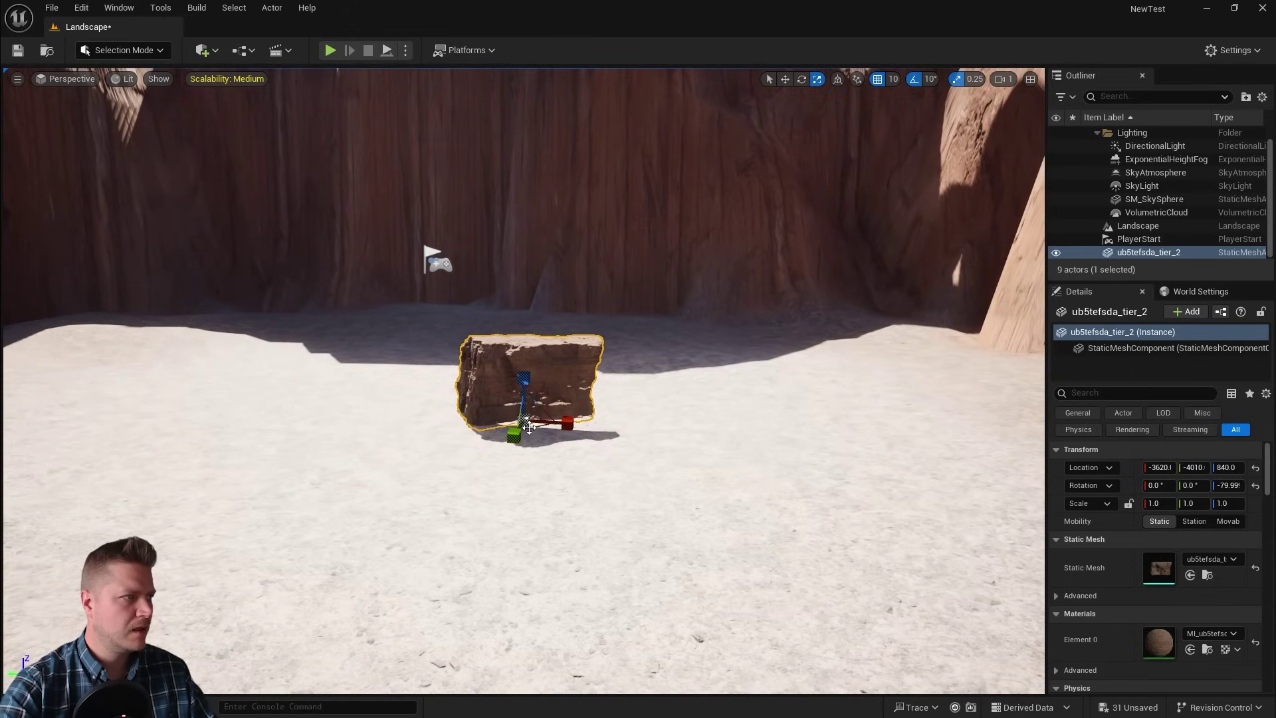
{"action": "left_click_drag", "start_coordinate": [521, 433], "coordinate": [630, 331]}
{"action": "scroll", "coordinate": [454, 396], "scroll_direction": "down", "scroll_amount": 8}
{"action": "left_click_drag", "start_coordinate": [474, 397], "coordinate": [653, 364]}
{"action": "key", "text": "w"}
{"action": "key", "text": "e"}
{"action": "key", "text": "w"}
{"action": "right_click_drag", "start_coordinate": [450, 404], "coordinate": [588, 361]}
- Scale the cliff to about 8.5 × 4.09 × 8.5 and shift it into the back wall to X -4470, Y -4350
{"action": "key", "text": "r"}
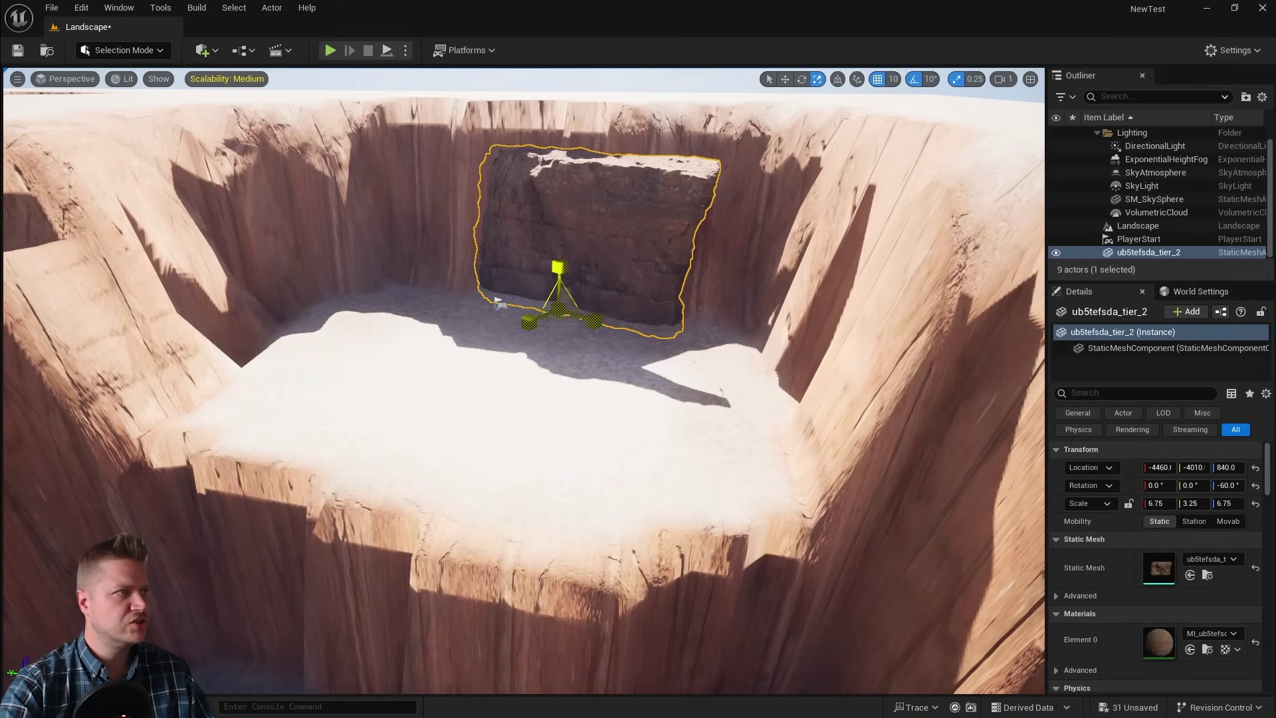
{"action": "left_click_drag", "start_coordinate": [559, 309], "coordinate": [622, 302]}
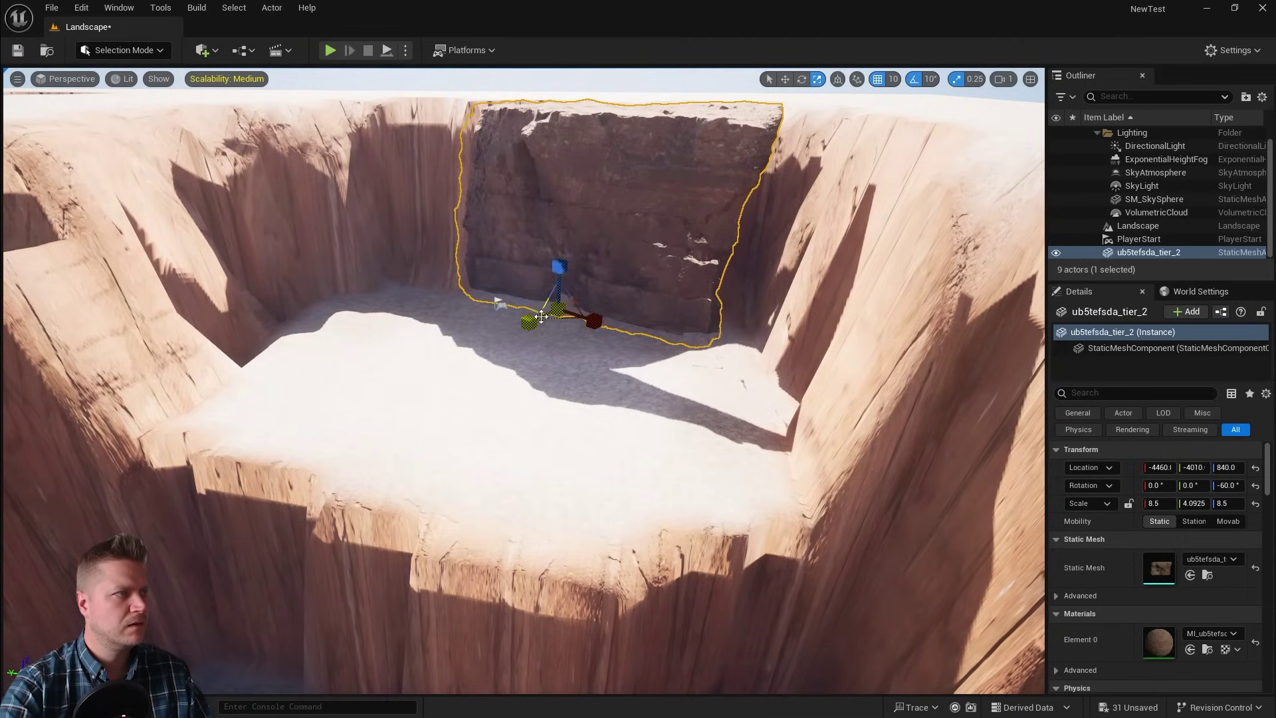
{"action": "right_click_drag", "start_coordinate": [635, 303], "coordinate": [505, 359]}
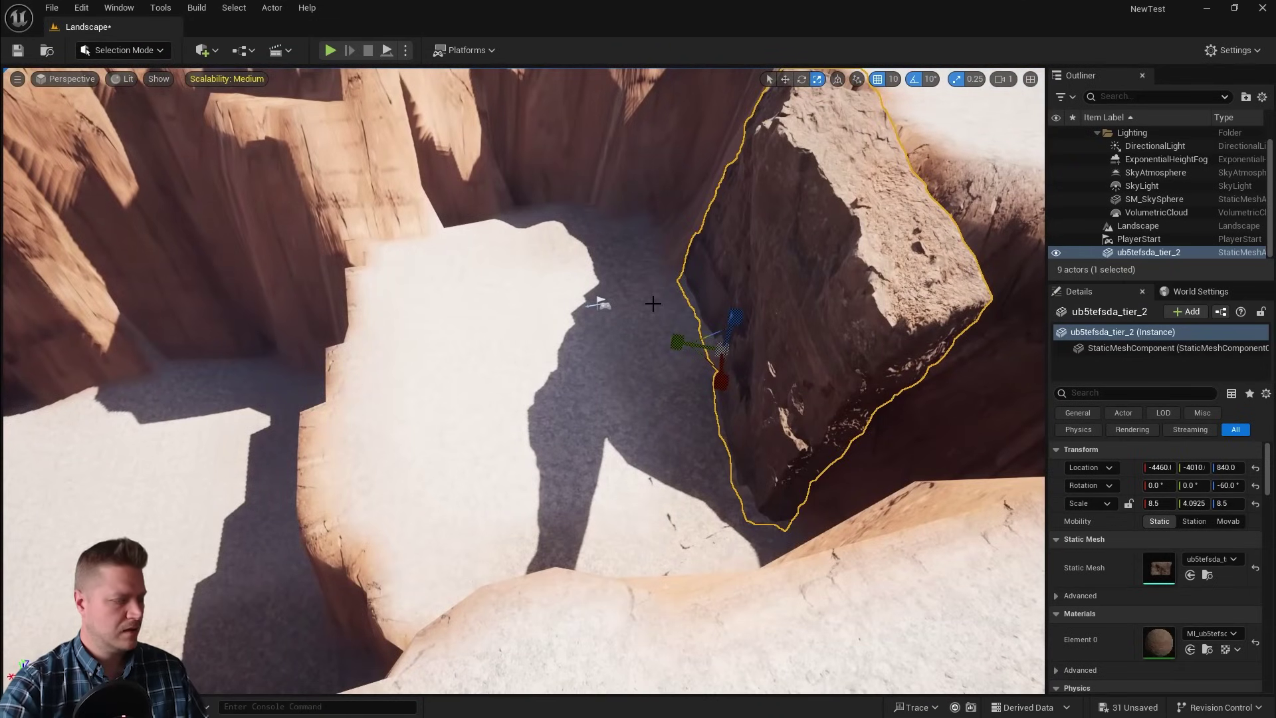
{"action": "mouse_move", "coordinate": [677, 359]}
{"action": "left_mouse_down"}
{"action": "mouse_move", "coordinate": [701, 350]}
{"action": "mouse_move", "coordinate": [679, 357]}
{"action": "left_mouse_up"}
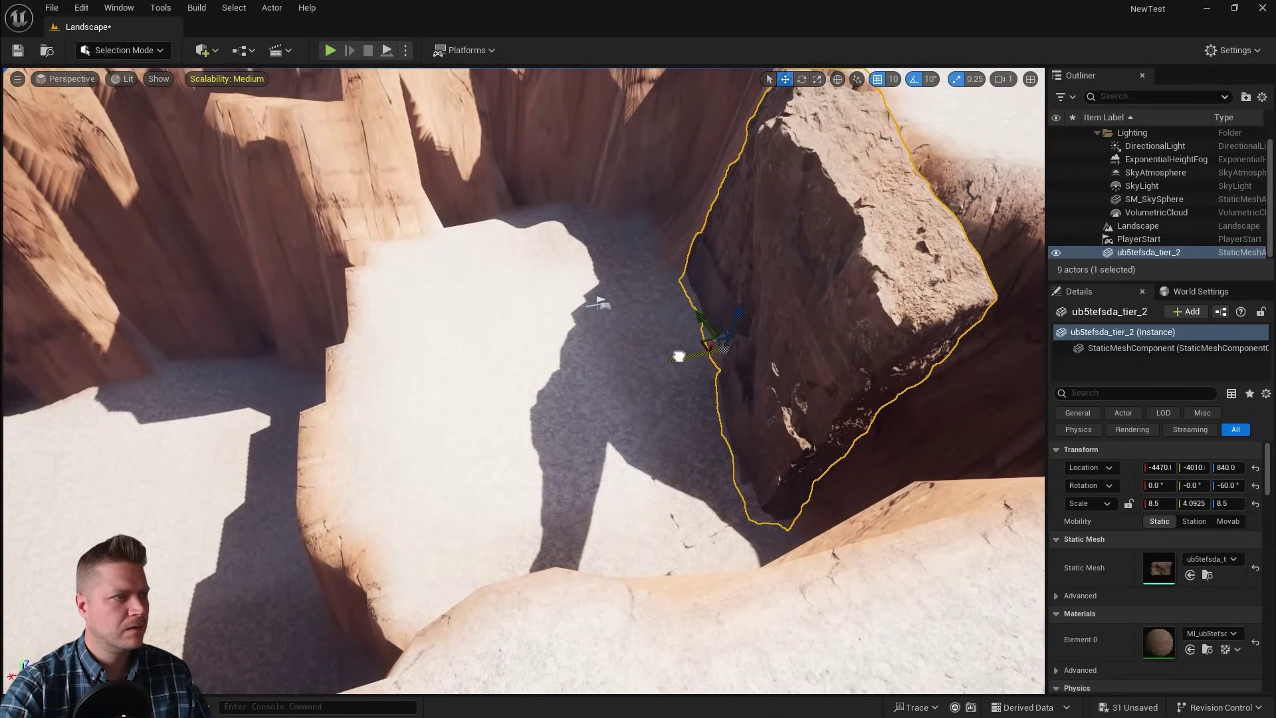
{"action": "right_click_drag", "start_coordinate": [654, 405], "coordinate": [434, 277]}
{"action": "left_click_drag", "start_coordinate": [447, 300], "coordinate": [632, 312]}
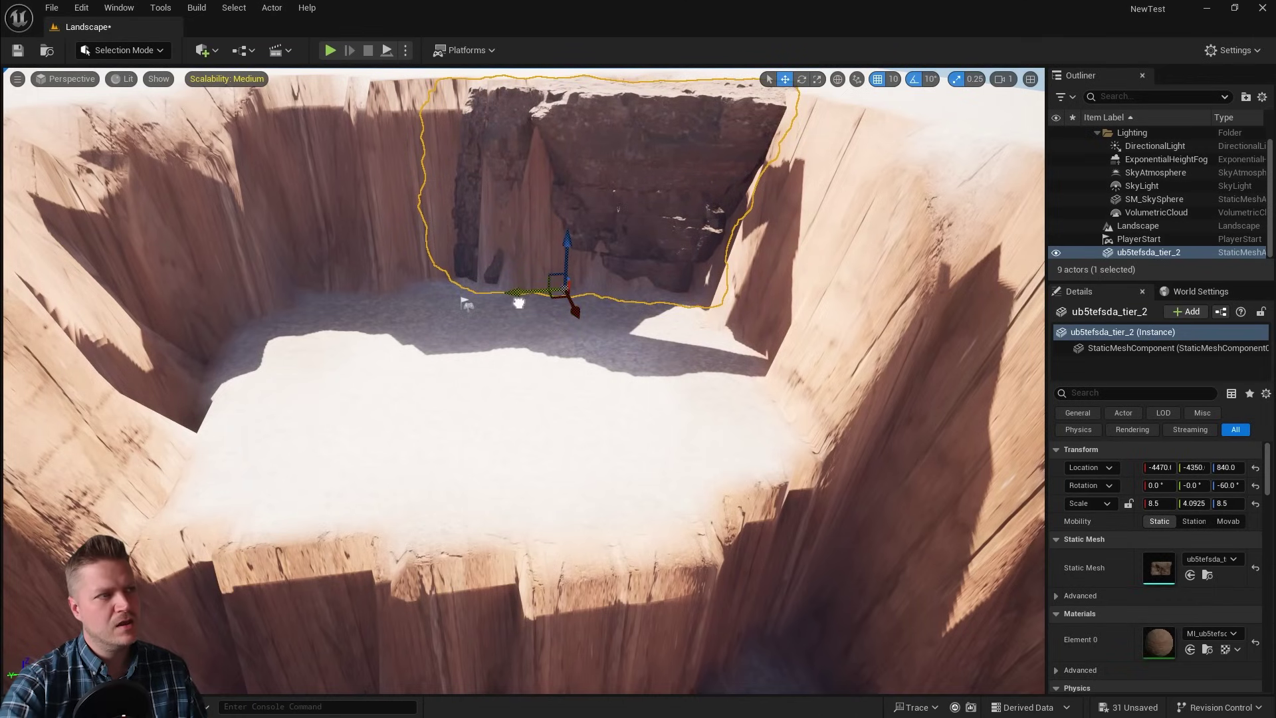
- Duplicate the cliff along the back wall to X -4430, Y -3990, scaled to about 6.25 × 3.01 × 6.25 and turned to -70°
{"action": "left_click_drag", "start_coordinate": [520, 303], "coordinate": [466, 304], "text": "alt"}
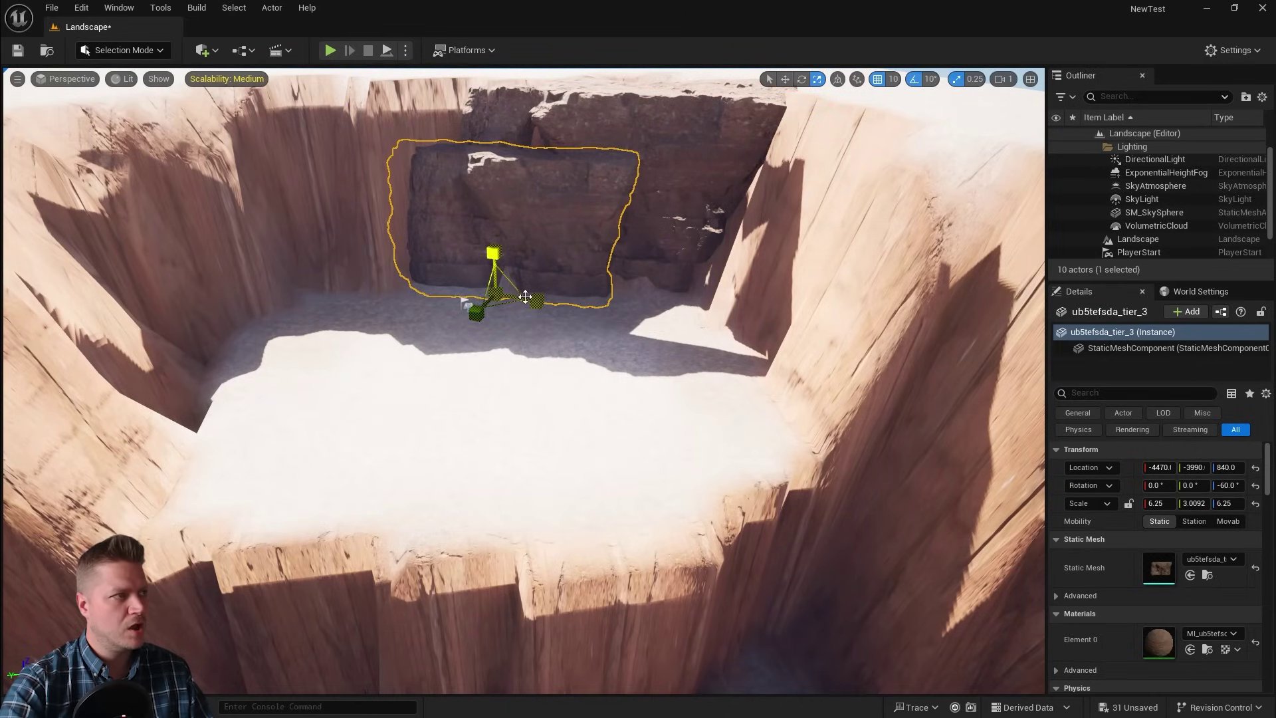
{"action": "right_click_drag", "start_coordinate": [561, 311], "coordinate": [640, 287]}
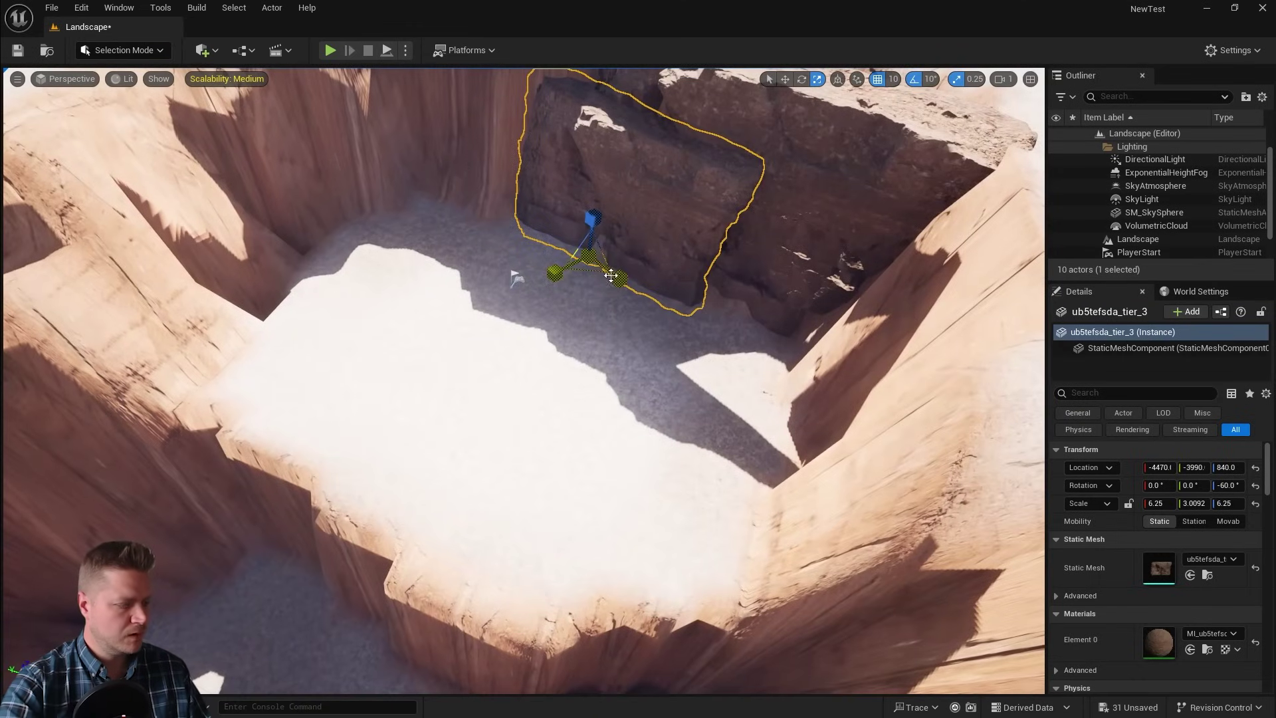
{"action": "key", "text": "e"}
{"action": "left_click_drag", "start_coordinate": [618, 301], "coordinate": [728, 229]}
{"action": "key", "text": "w"}
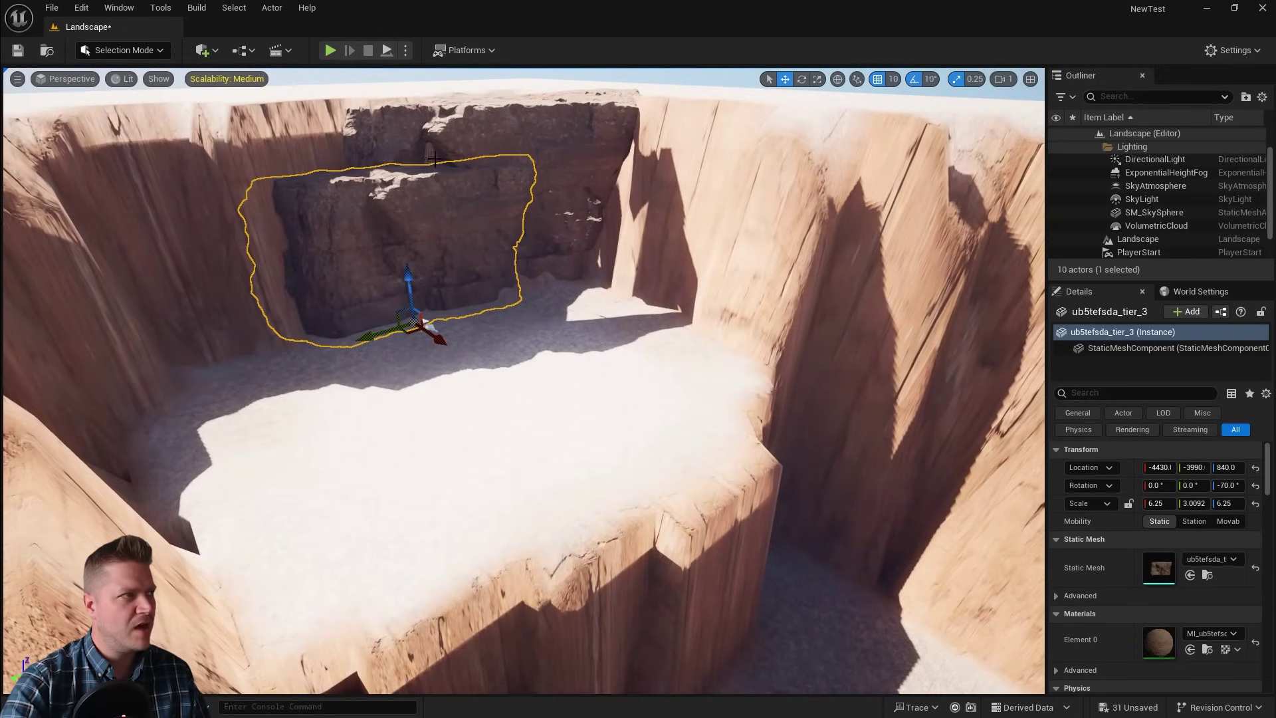
- Stretch the duplicated cliff's vertical scale to 7.25 and deselect it to view the wall
{"action": "left_click_drag", "start_coordinate": [408, 276], "coordinate": [408, 249]}
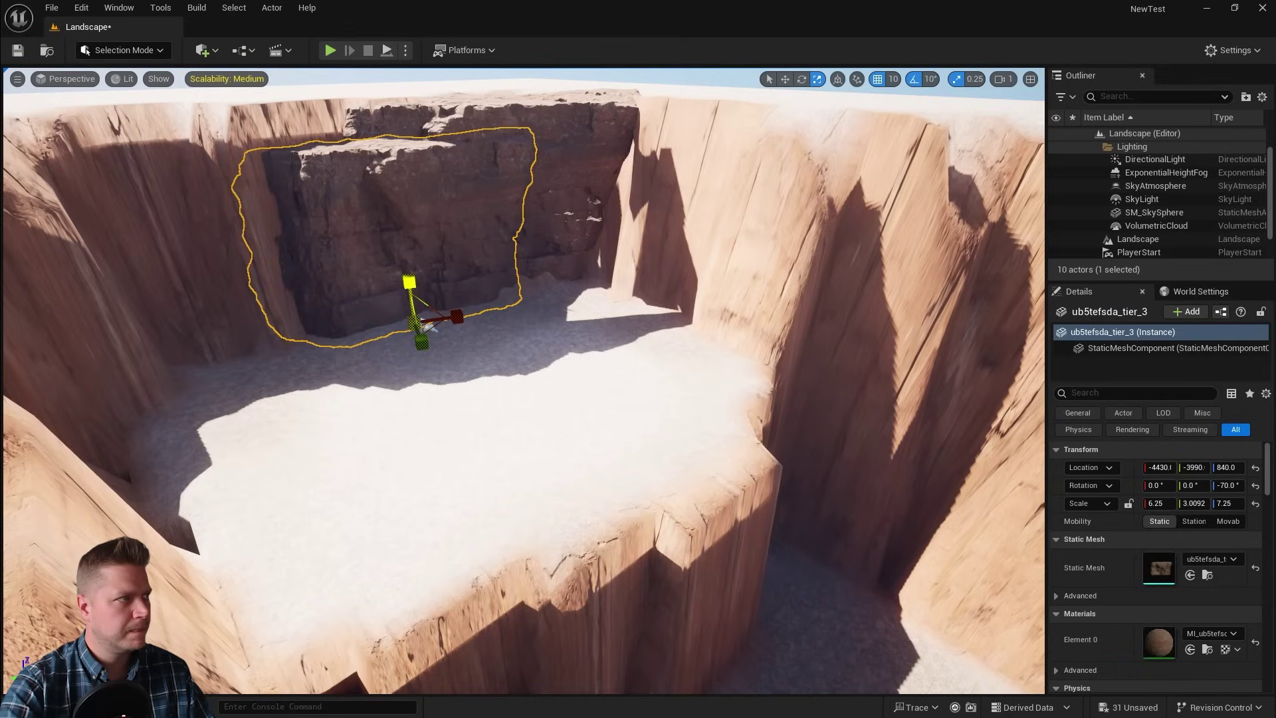
{"action": "key", "text": "Escape"}
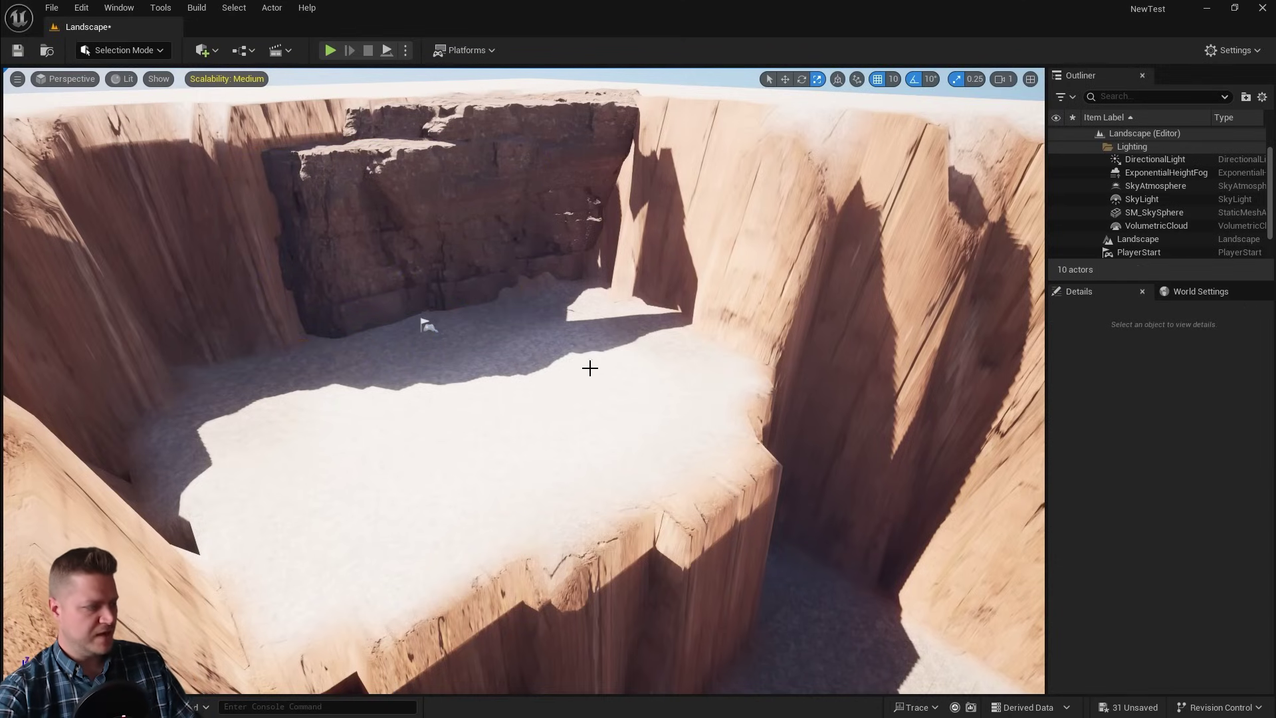
{"action": "left_click_drag", "start_coordinate": [590, 368], "coordinate": [562, 364], "text": "alt"}
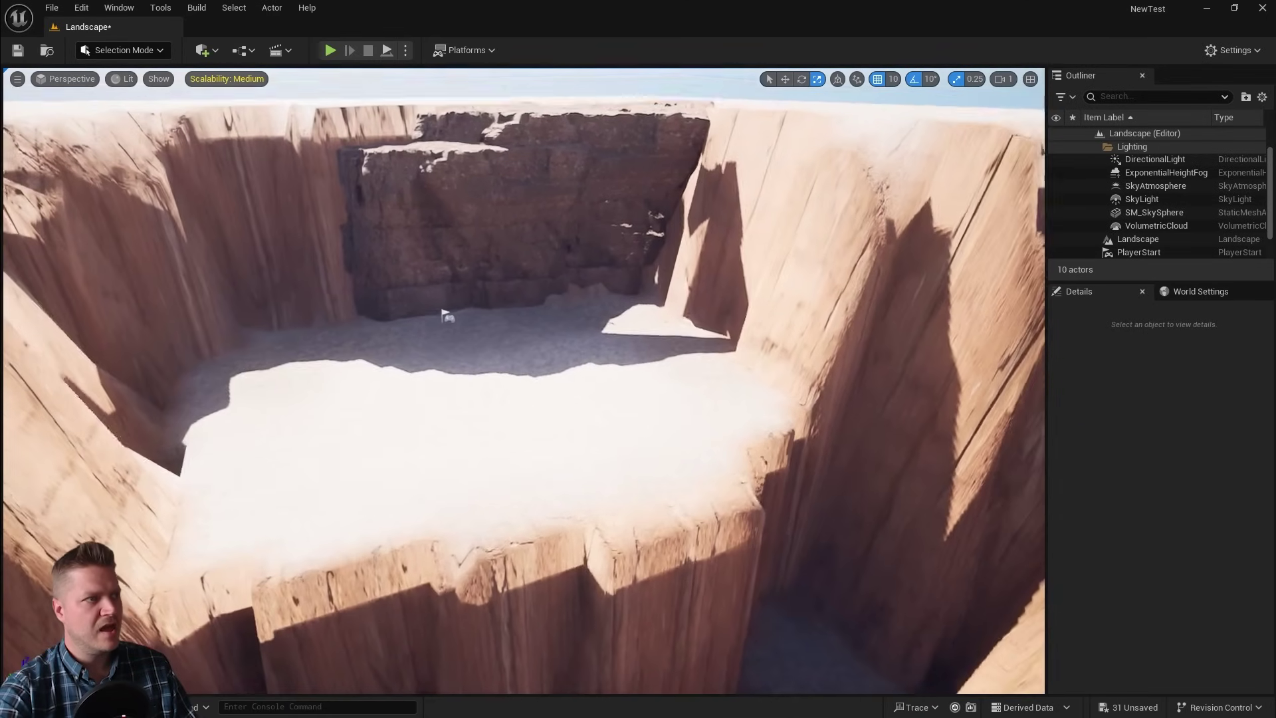
{"action": "right_click_drag", "start_coordinate": [532, 363], "coordinate": [601, 279]}
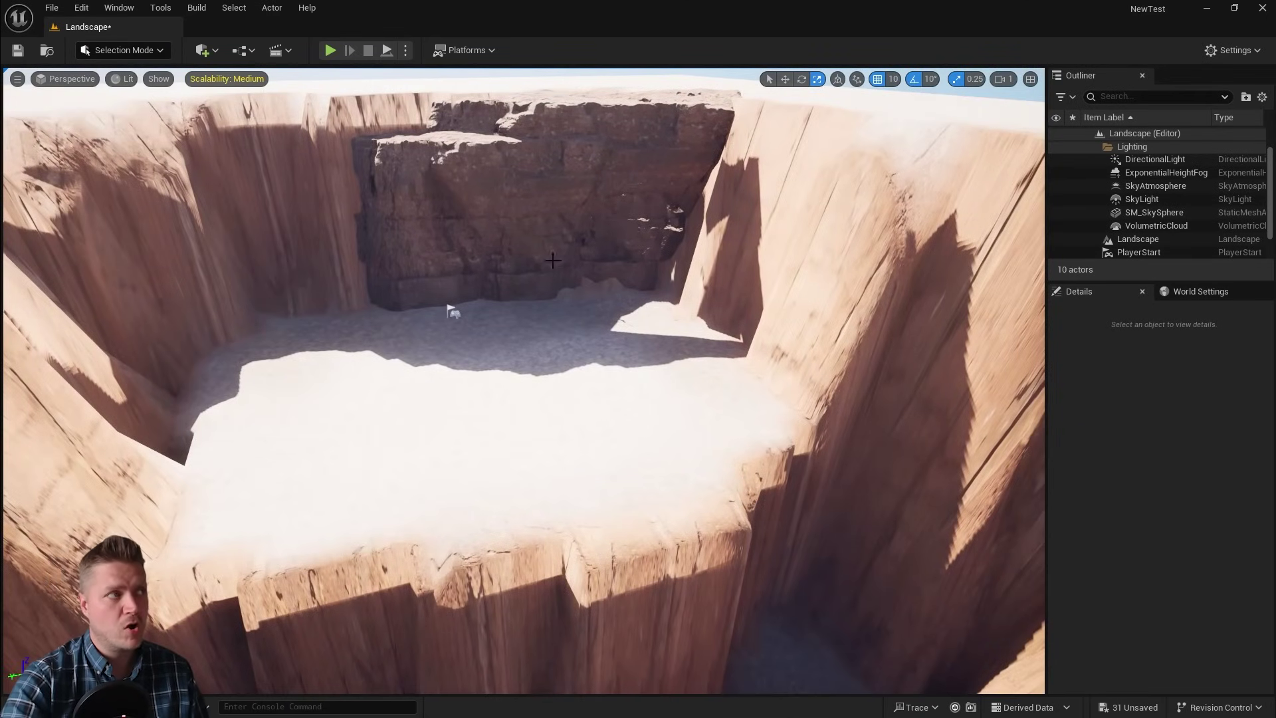
- Check the mesh in the Quarry_Cliff_ubhubhyda folder, and open the Medium folder of Quarry_Cliff_ubhvccfda instead
{"action": "key", "text": "ctrl+space"}
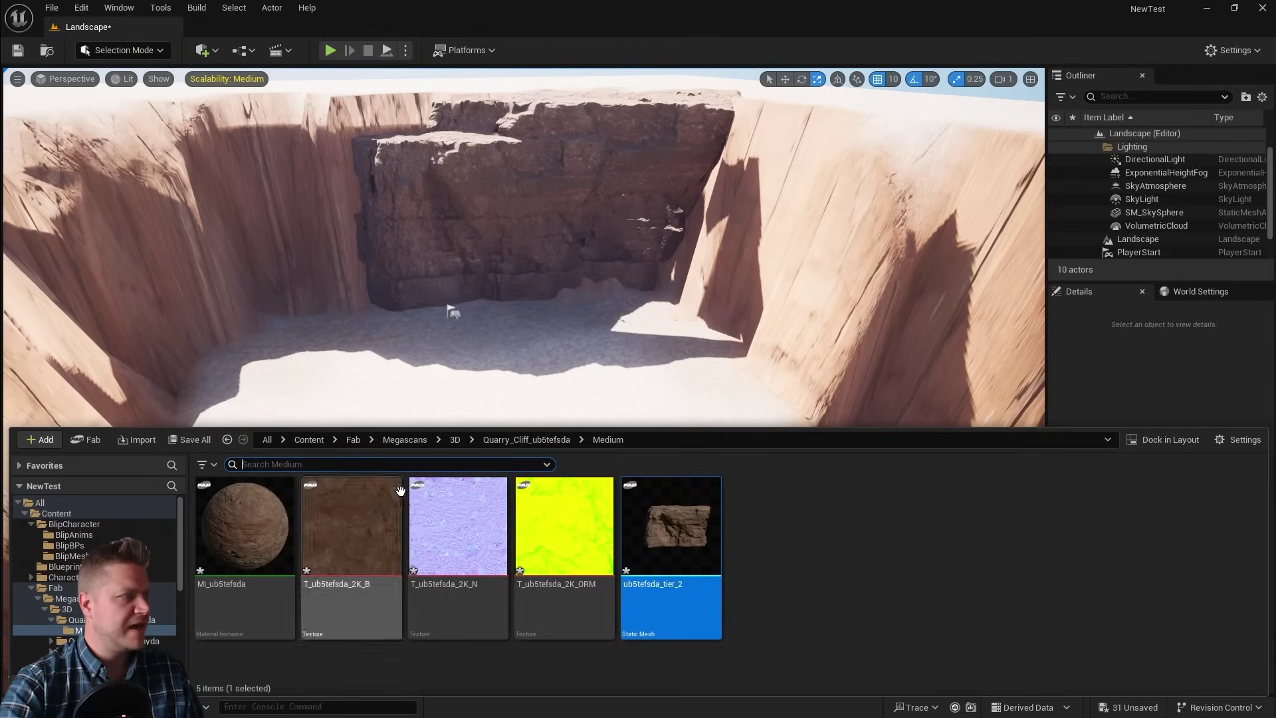
{"action": "left_click", "coordinate": [455, 440]}
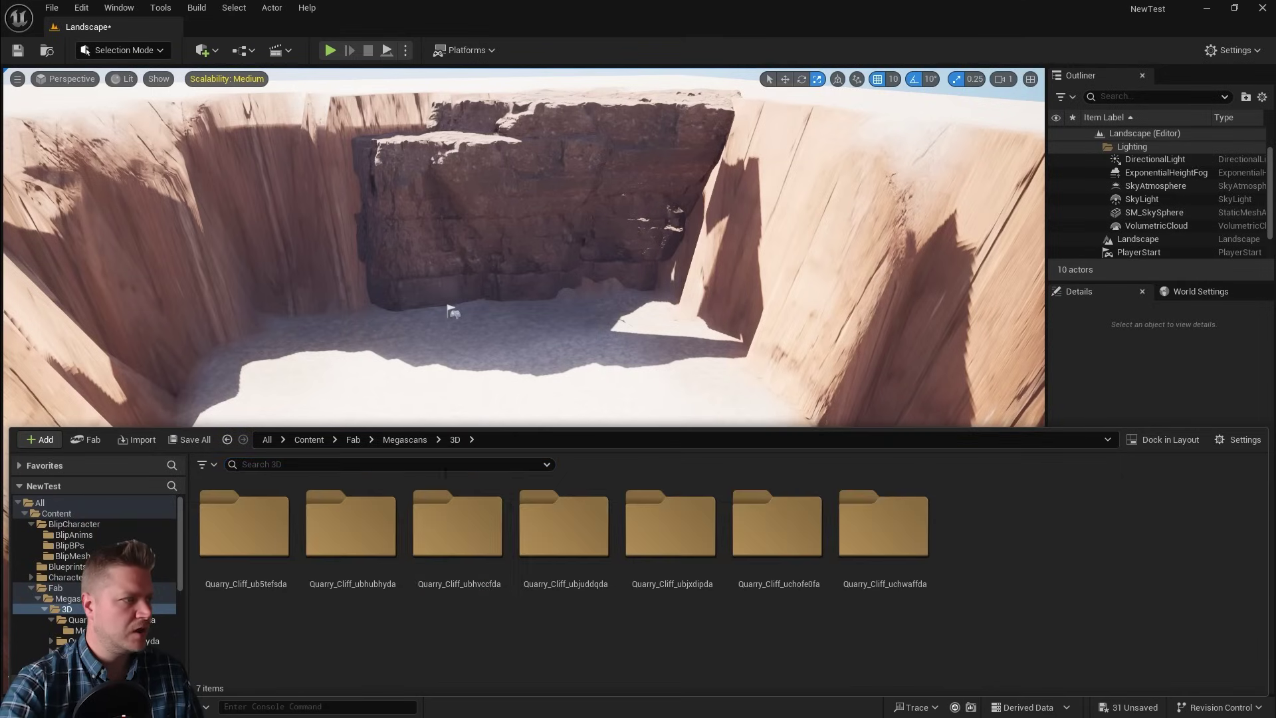
{"action": "double_click", "coordinate": [327, 532]}
{"action": "left_click", "coordinate": [244, 525]}
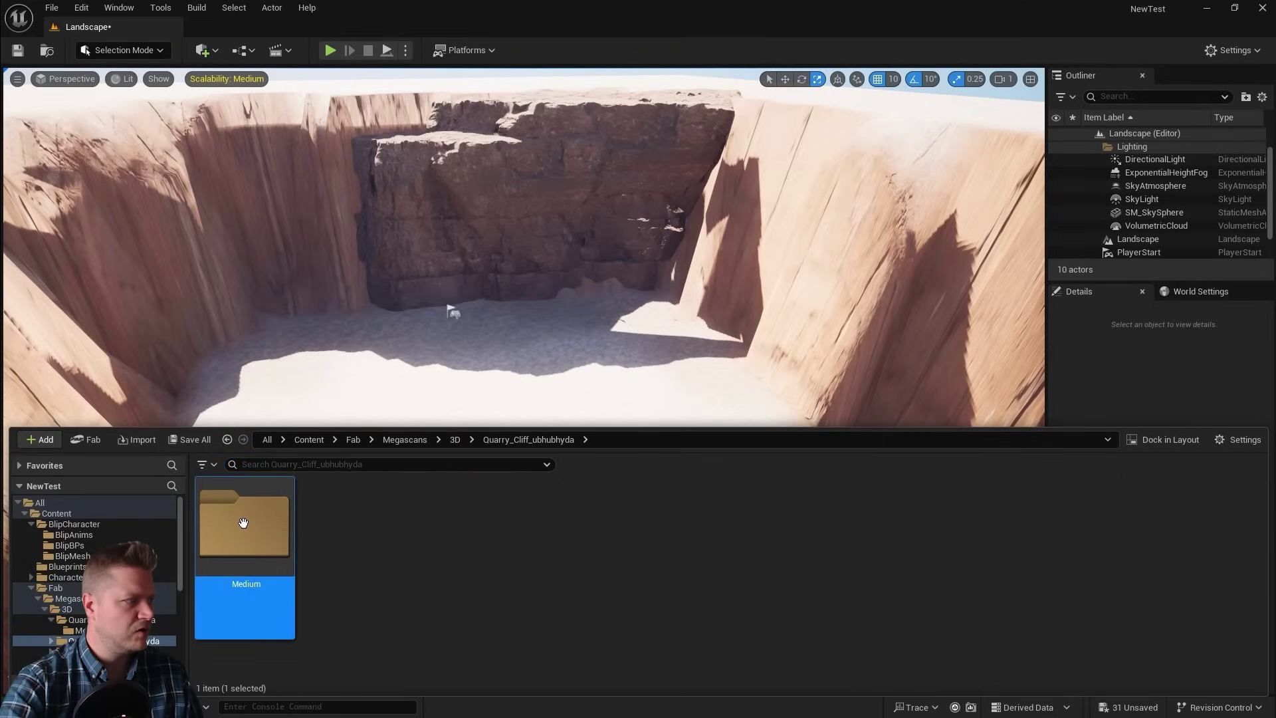
{"action": "double_click", "coordinate": [245, 525]}
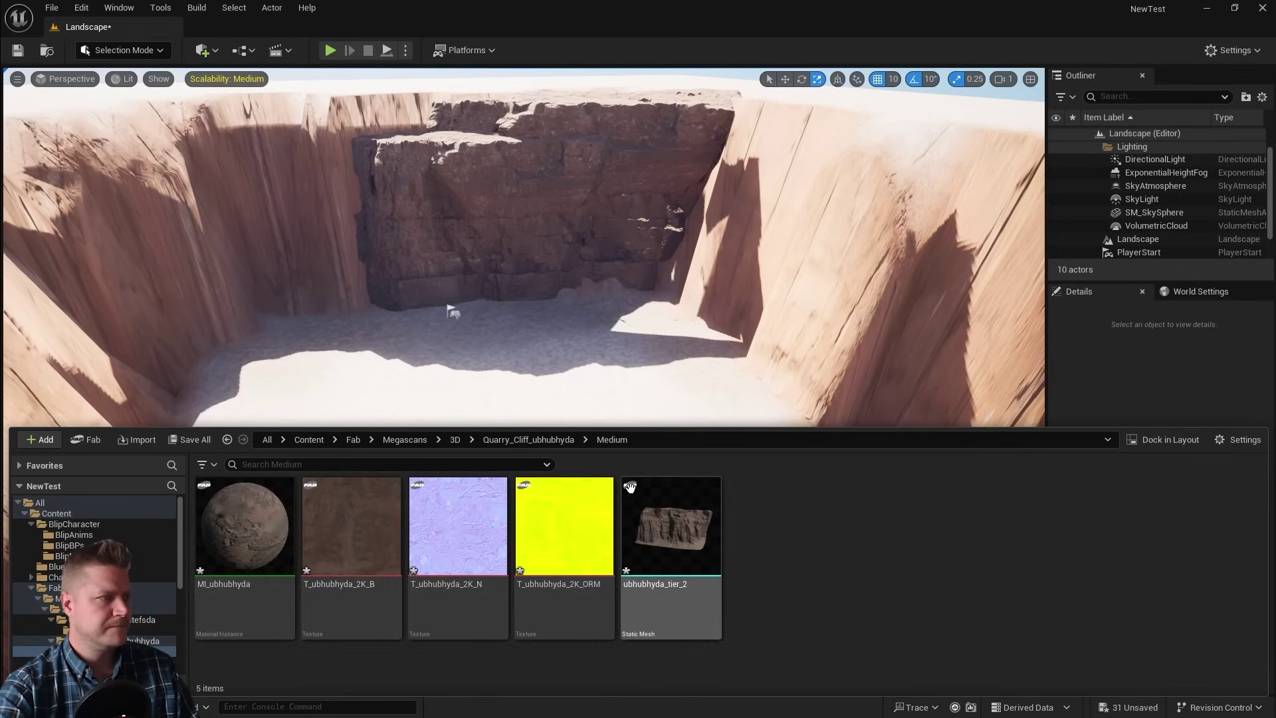
{"action": "left_click", "coordinate": [456, 440]}
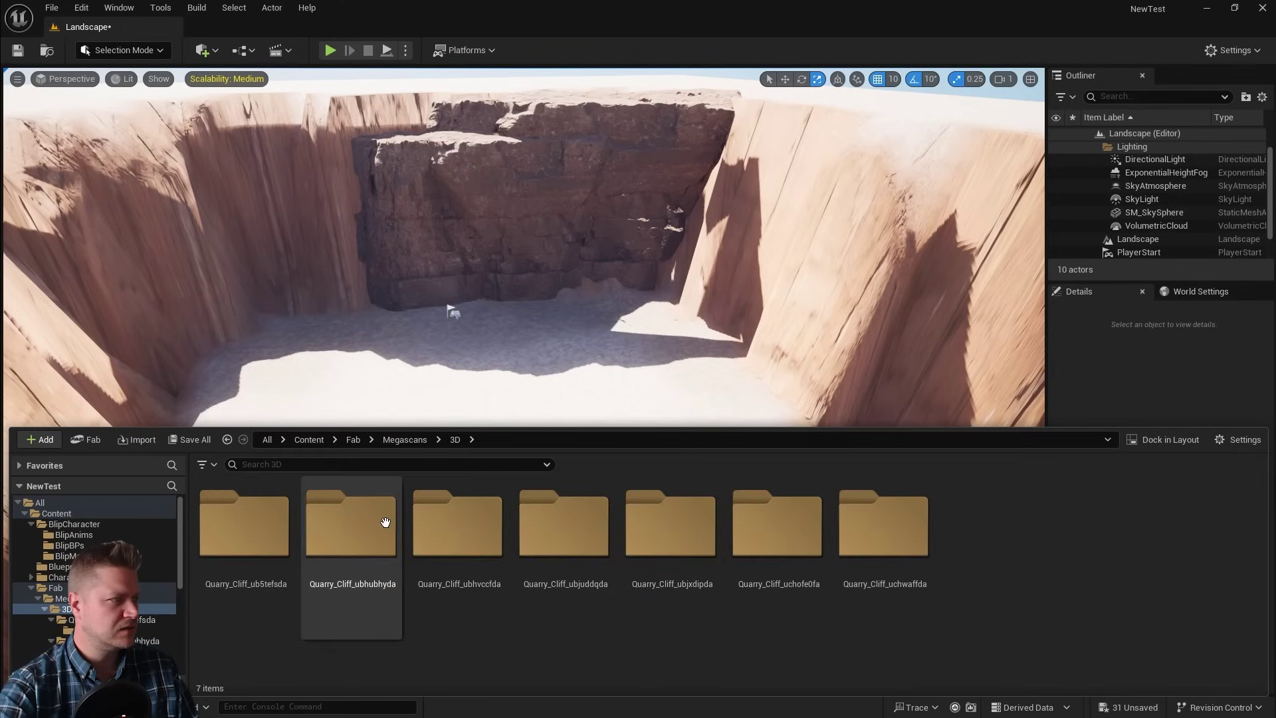
{"action": "double_click", "coordinate": [453, 526]}
{"action": "double_click", "coordinate": [266, 519]}
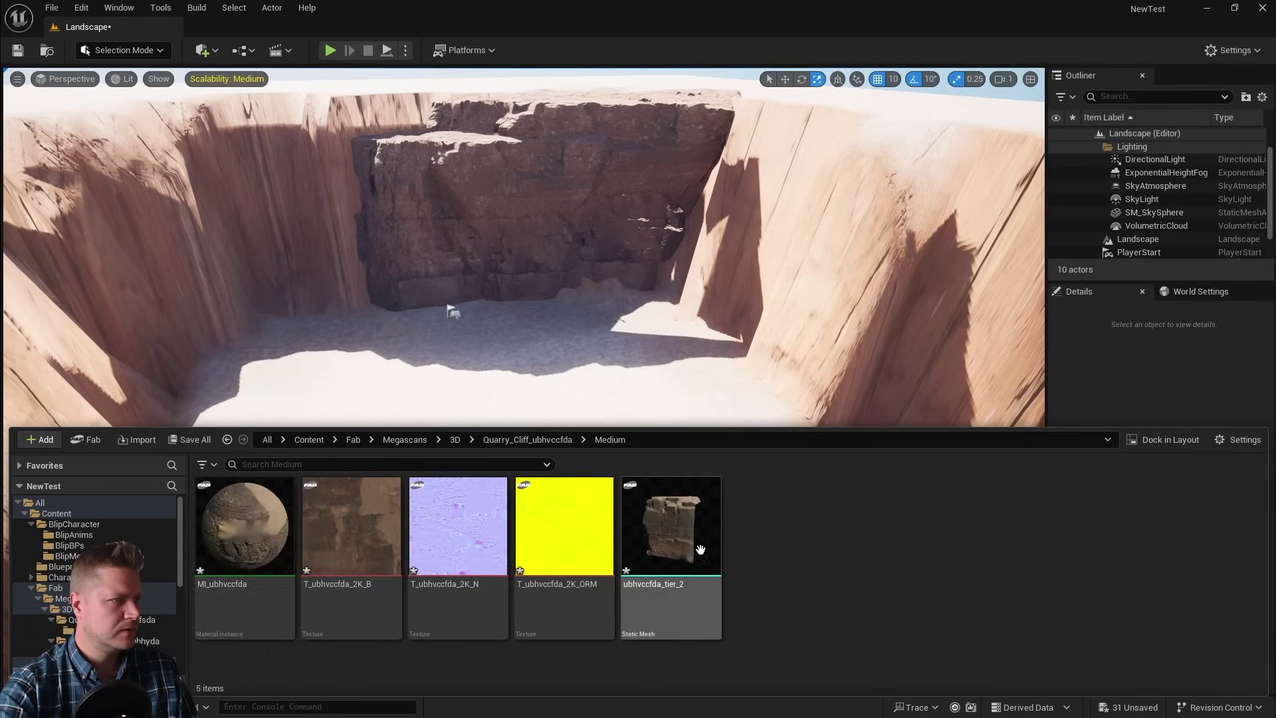
- Place the ubhvccfda_tier_2 static mesh near the plateau's front edge and rotate it to about -90° around its vertical axis
{"action": "left_click_drag", "start_coordinate": [690, 528], "coordinate": [622, 480]}
{"action": "key", "text": "e"}
{"action": "left_click_drag", "start_coordinate": [604, 529], "coordinate": [705, 531]}
{"action": "scroll", "coordinate": [562, 526], "scroll_direction": "down", "scroll_amount": 3}
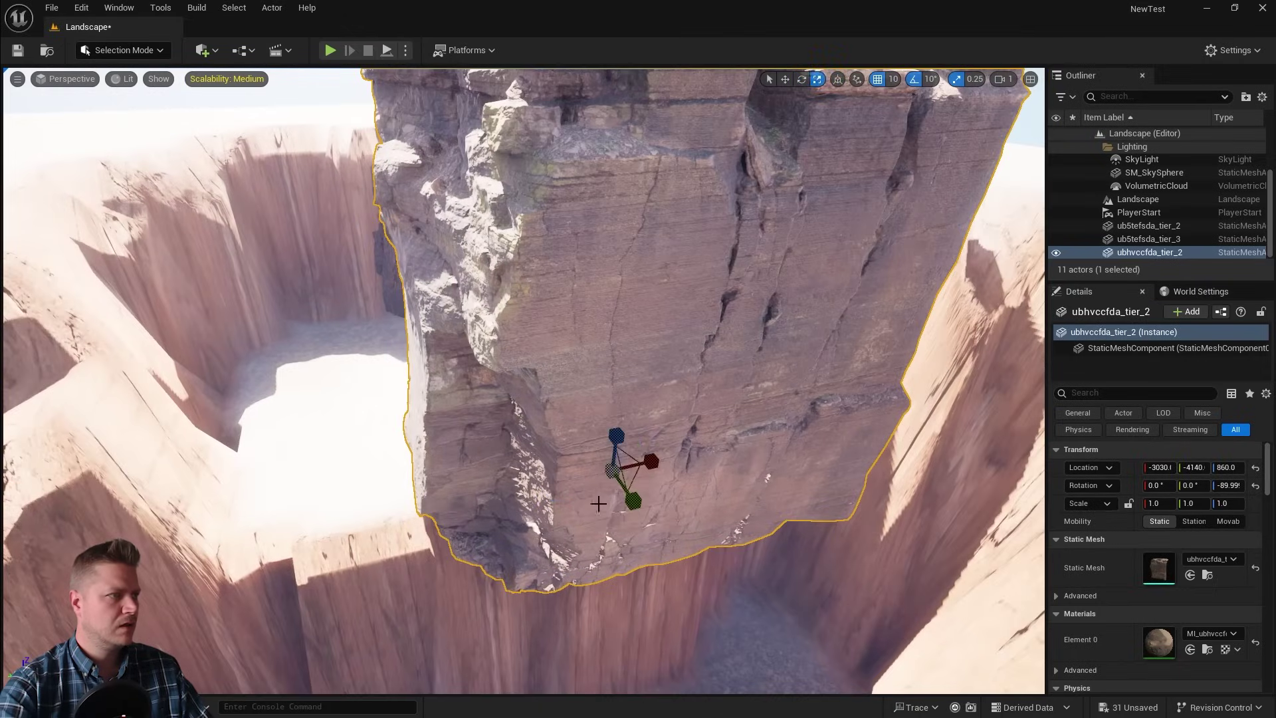
- Shrink the blocky ubhvccfda cliff to a uniform scale of 0.5 and move it back onto the plateau to X -3590
{"action": "left_click_drag", "start_coordinate": [612, 472], "coordinate": [461, 319]}
{"action": "left_click_drag", "start_coordinate": [633, 504], "coordinate": [573, 416]}
{"action": "left_click_drag", "start_coordinate": [476, 441], "coordinate": [930, 406], "text": "alt"}
{"action": "left_click_drag", "start_coordinate": [505, 399], "coordinate": [818, 405], "text": "alt"}
{"action": "right_click_drag", "start_coordinate": [554, 388], "coordinate": [463, 424]}
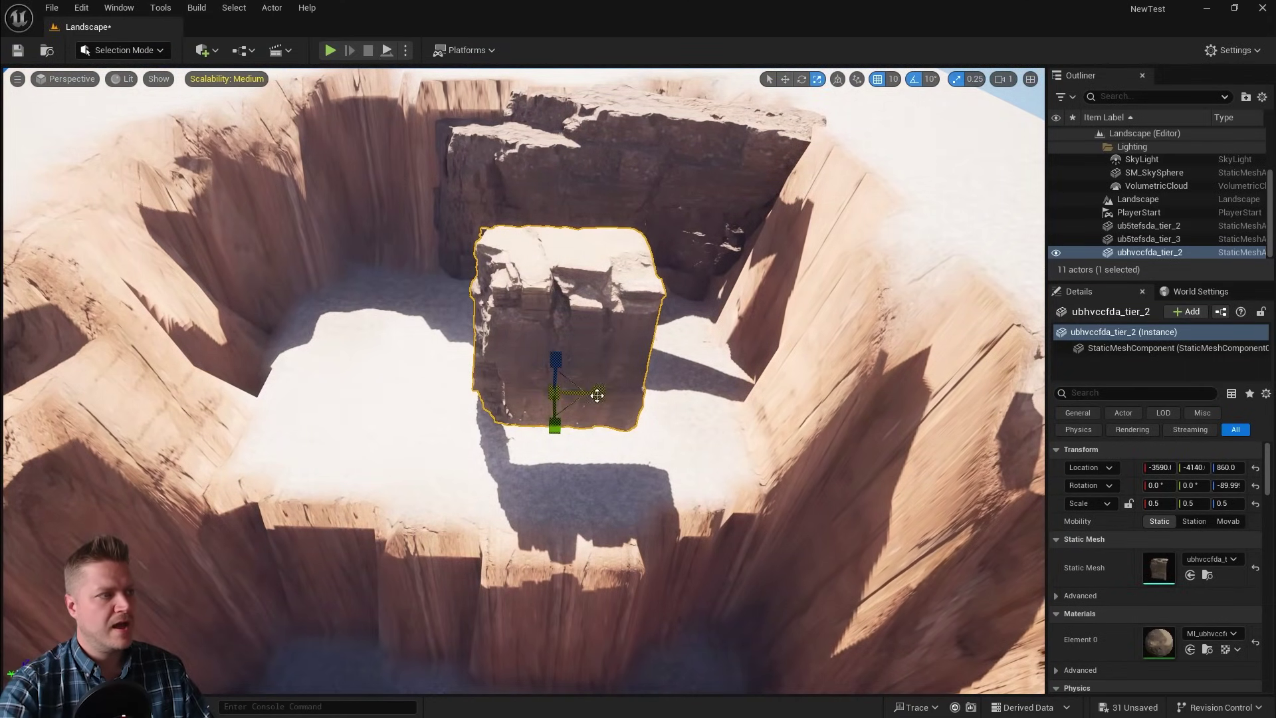
- Move the blocky cliff beside the other wall pieces to X -4670, Y -3200 and scale it to -0.75 × 0.75 × 0.75
{"action": "left_click_drag", "start_coordinate": [597, 395], "coordinate": [401, 249]}
{"action": "key", "text": "w"}
{"action": "key", "text": "r"}
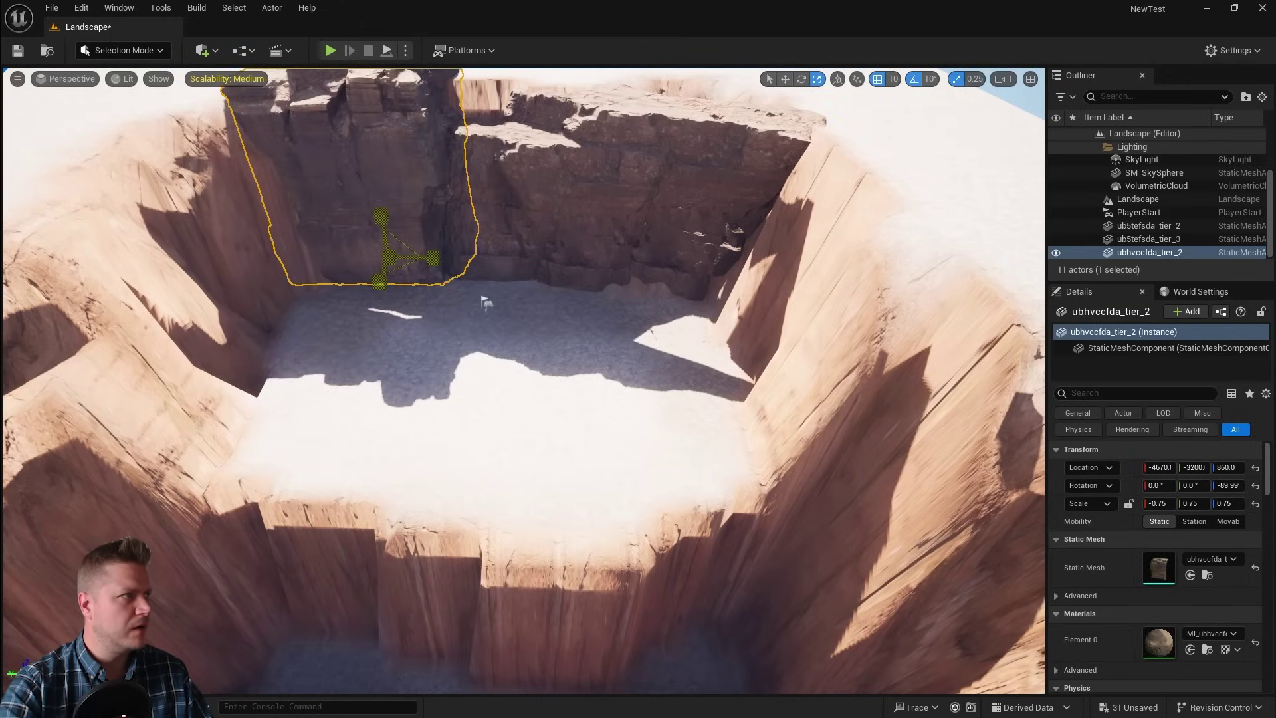
- Turn off scale snapping, shrink the blocky ubhvccfda cliff uniformly to about 0.66, and shift it to X -4690
{"action": "right_click_drag", "start_coordinate": [433, 334], "coordinate": [406, 279]}
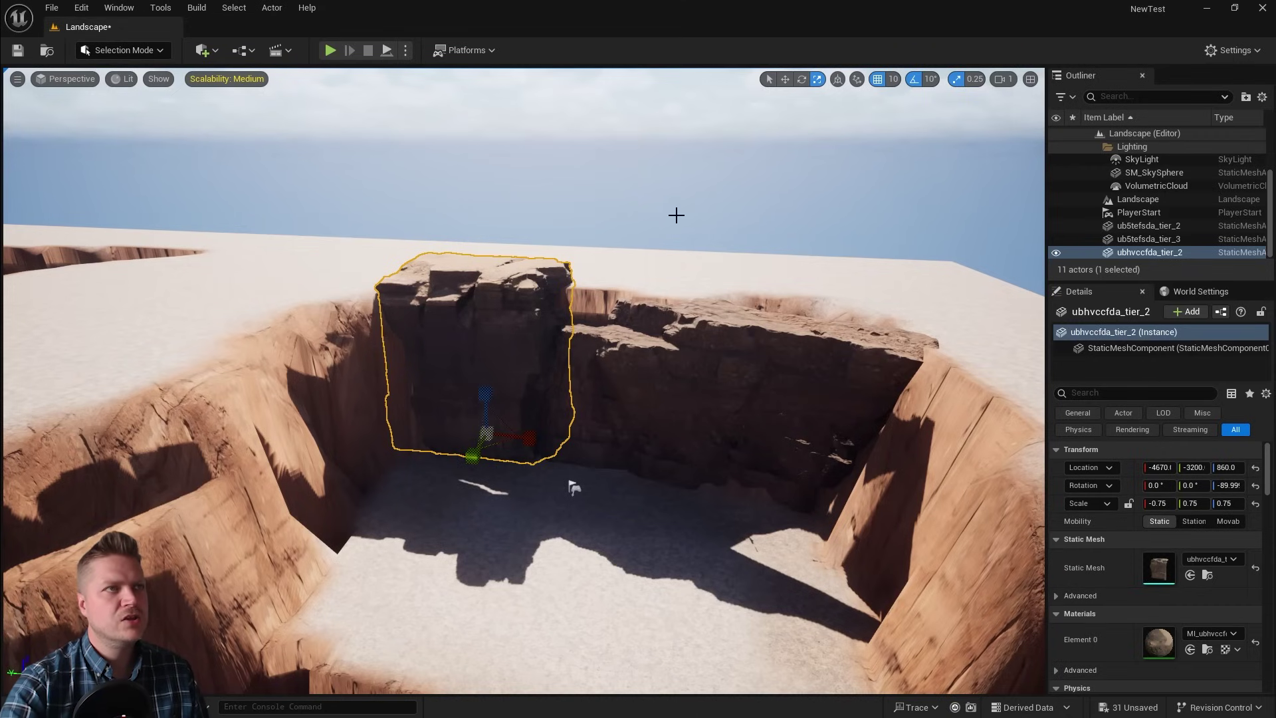
{"action": "left_click", "coordinate": [958, 80]}
{"action": "left_click_drag", "start_coordinate": [503, 440], "coordinate": [501, 465]}
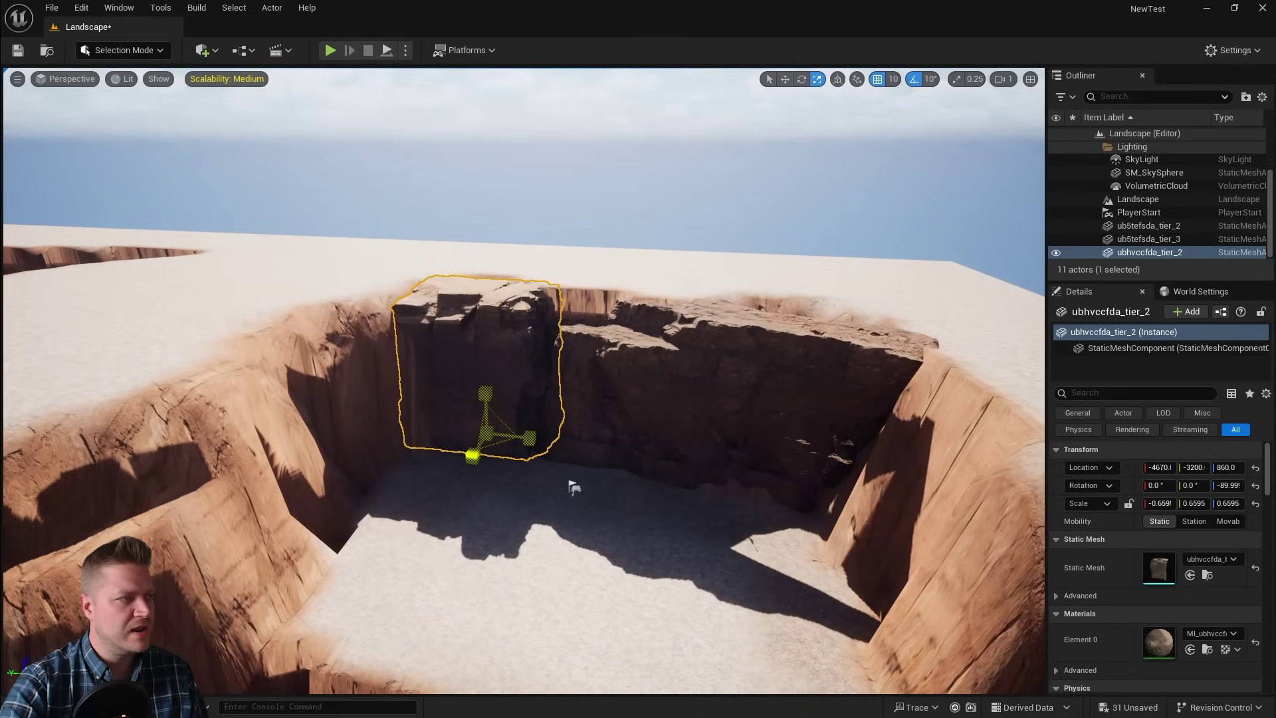
{"action": "key", "text": "d"}
{"action": "right_click_drag", "start_coordinate": [625, 427], "coordinate": [519, 449]}
{"action": "key", "text": "f"}
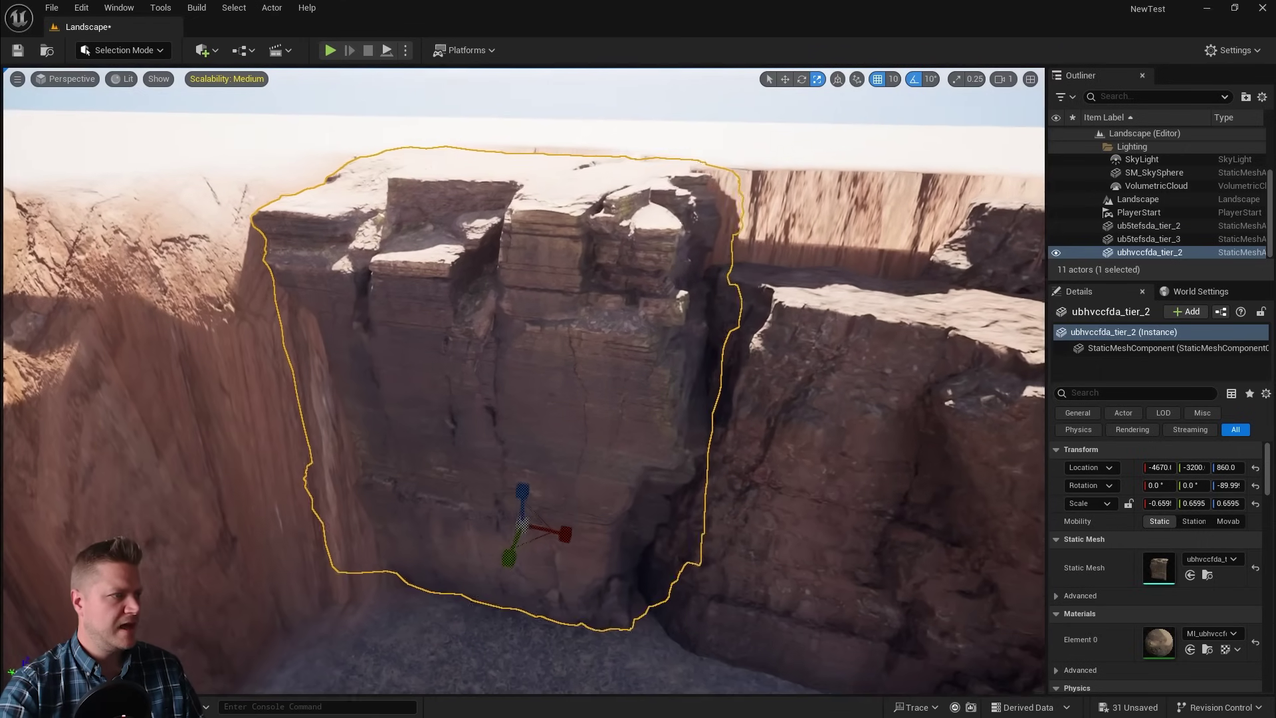
{"action": "mouse_move", "coordinate": [499, 563]}
{"action": "left_mouse_down"}
{"action": "mouse_move", "coordinate": [520, 540]}
{"action": "mouse_move", "coordinate": [519, 562]}
{"action": "left_mouse_up"}
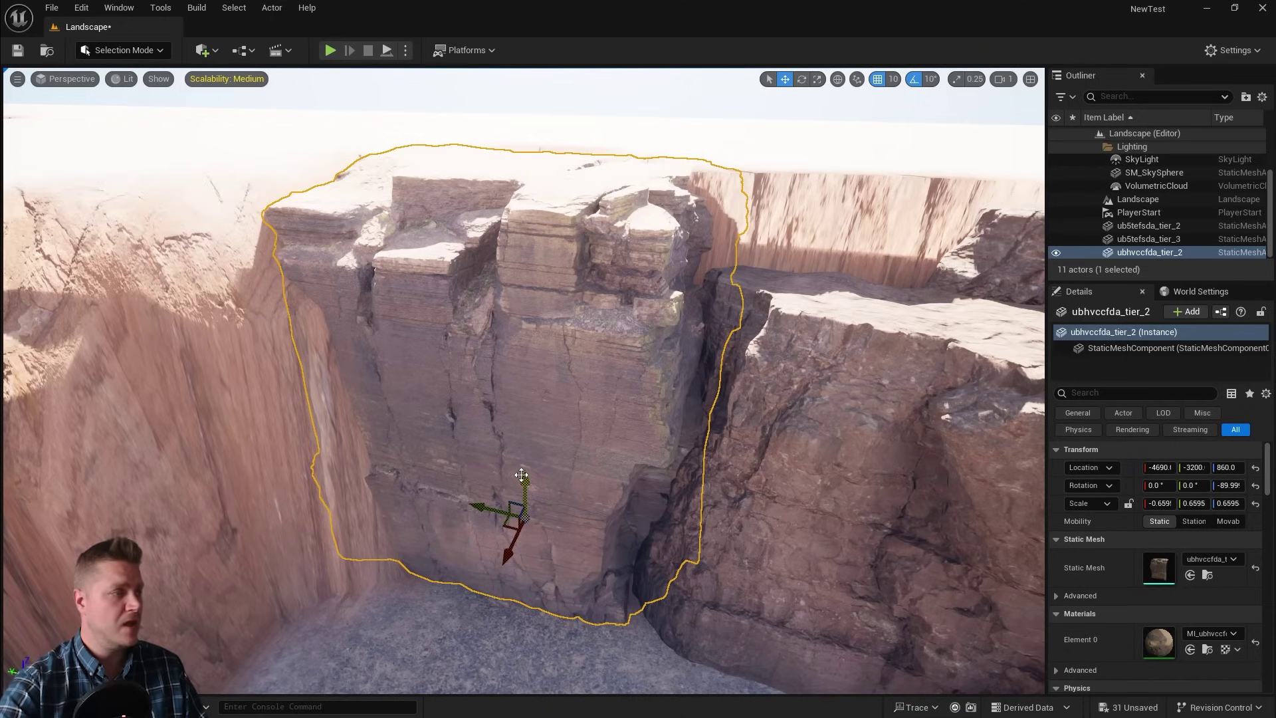
- Duplicate the blocky cliff, scale it to -0.3455 × 0.3455 × 0.1659 and set it above the wall gap at Y -3710, Z 1550
{"action": "left_click_drag", "start_coordinate": [528, 488], "coordinate": [750, 413], "text": "alt"}
{"action": "scroll", "coordinate": [781, 385], "scroll_direction": "down", "scroll_amount": 5}
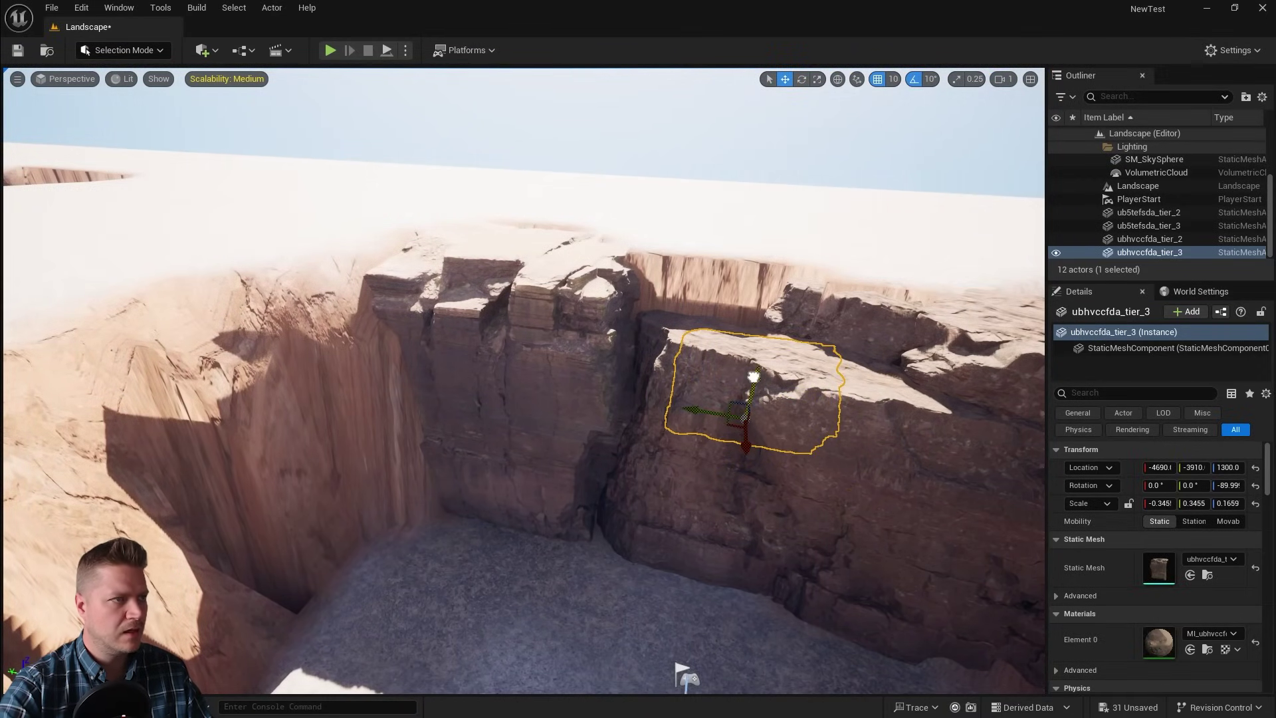
{"action": "left_click_drag", "start_coordinate": [759, 330], "coordinate": [766, 307]}
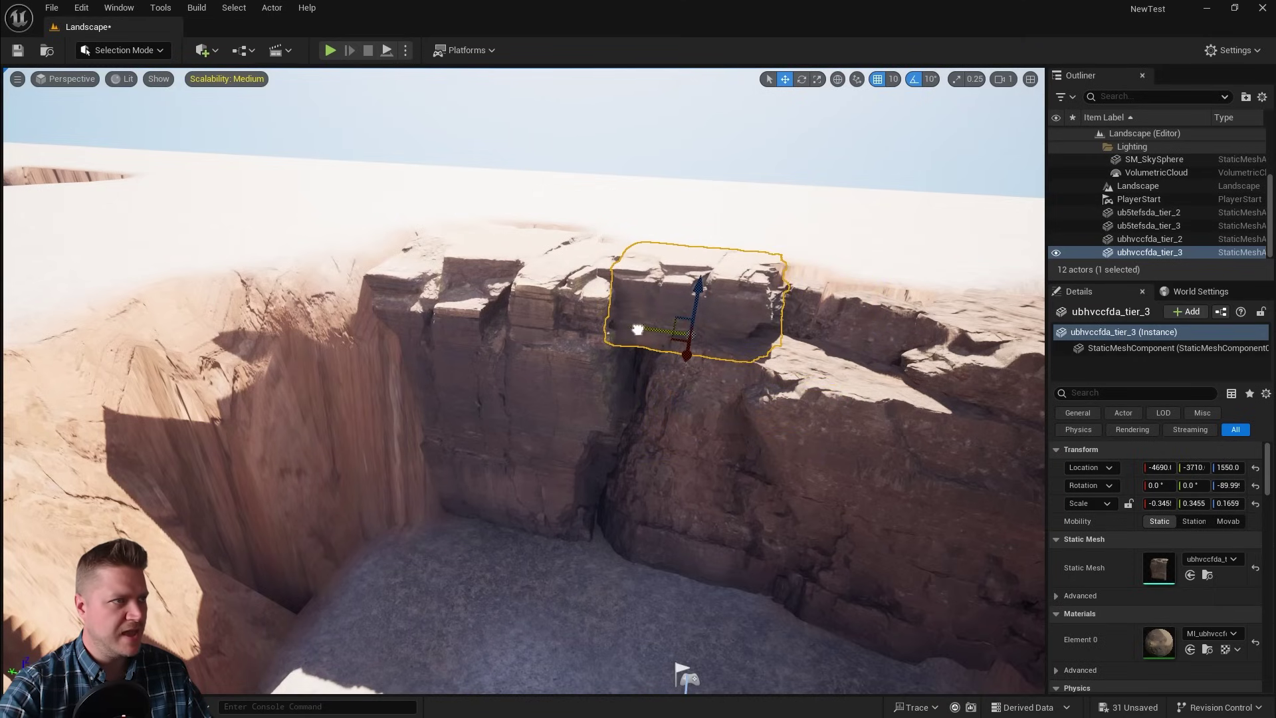
{"action": "mouse_move", "coordinate": [629, 421]}
{"action": "left_mouse_down", "text": "alt"}
{"action": "mouse_move", "coordinate": [638, 439]}
{"action": "mouse_move", "coordinate": [784, 492]}
{"action": "mouse_move", "coordinate": [817, 545]}
{"action": "mouse_move", "coordinate": [631, 432]}
{"action": "left_mouse_up", "text": "alt"}
{"action": "left_click_drag", "start_coordinate": [731, 635], "coordinate": [781, 591], "text": "alt"}
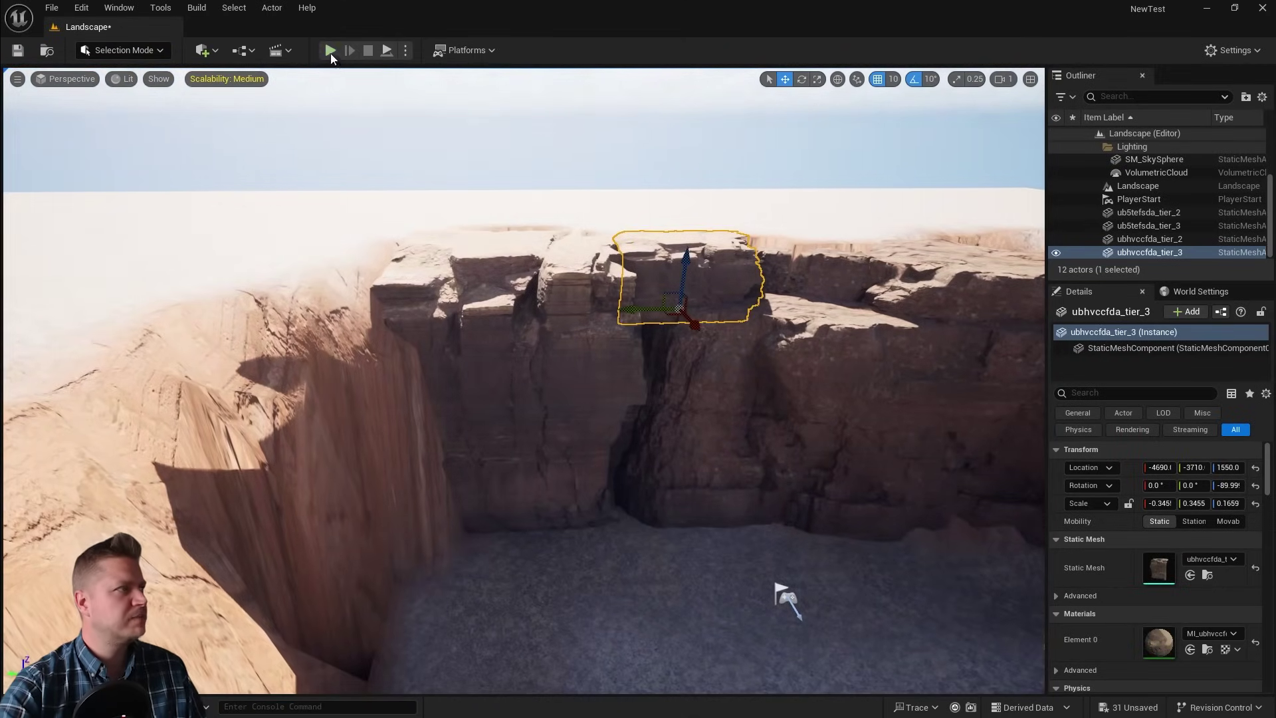
- Play-test the plateau by walking and jumping the character around the dressed back wall, and end the play session
{"action": "key", "text": "alt+p"}
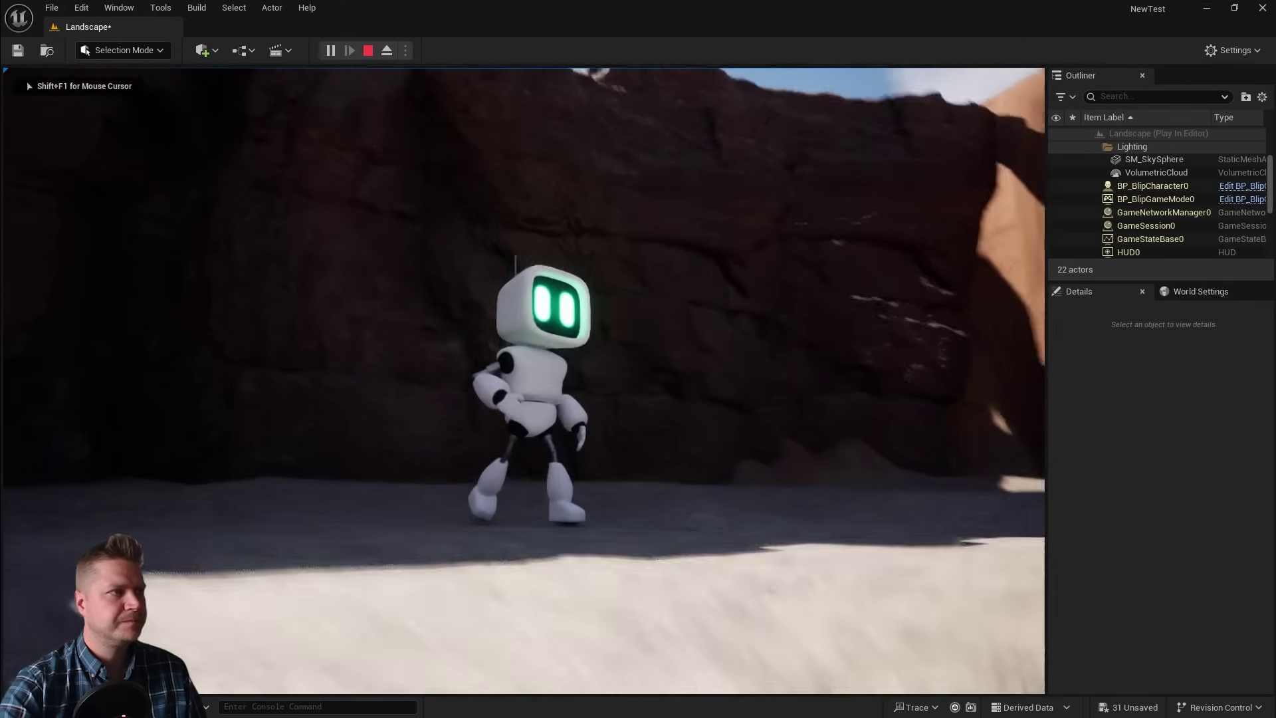
{"action": "key", "text": "s"}
{"action": "key", "text": "d"}
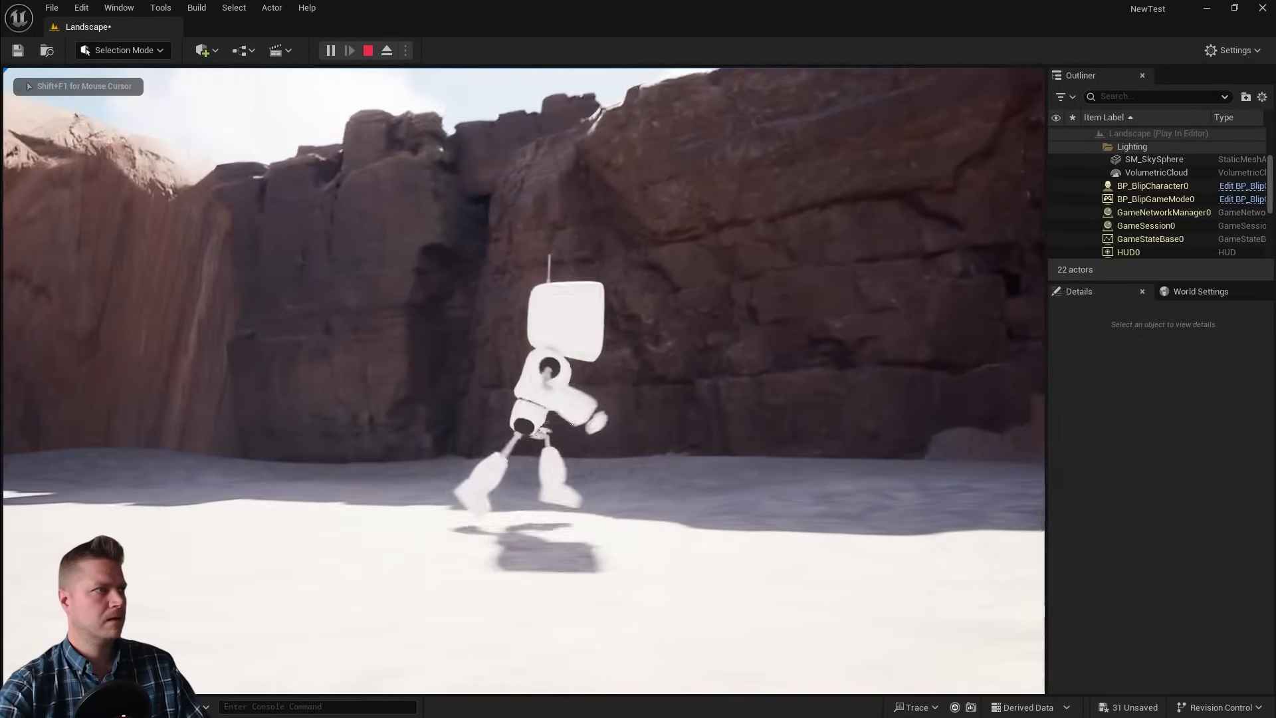
{"action": "key", "text": "s"}
{"action": "key", "text": "a"}
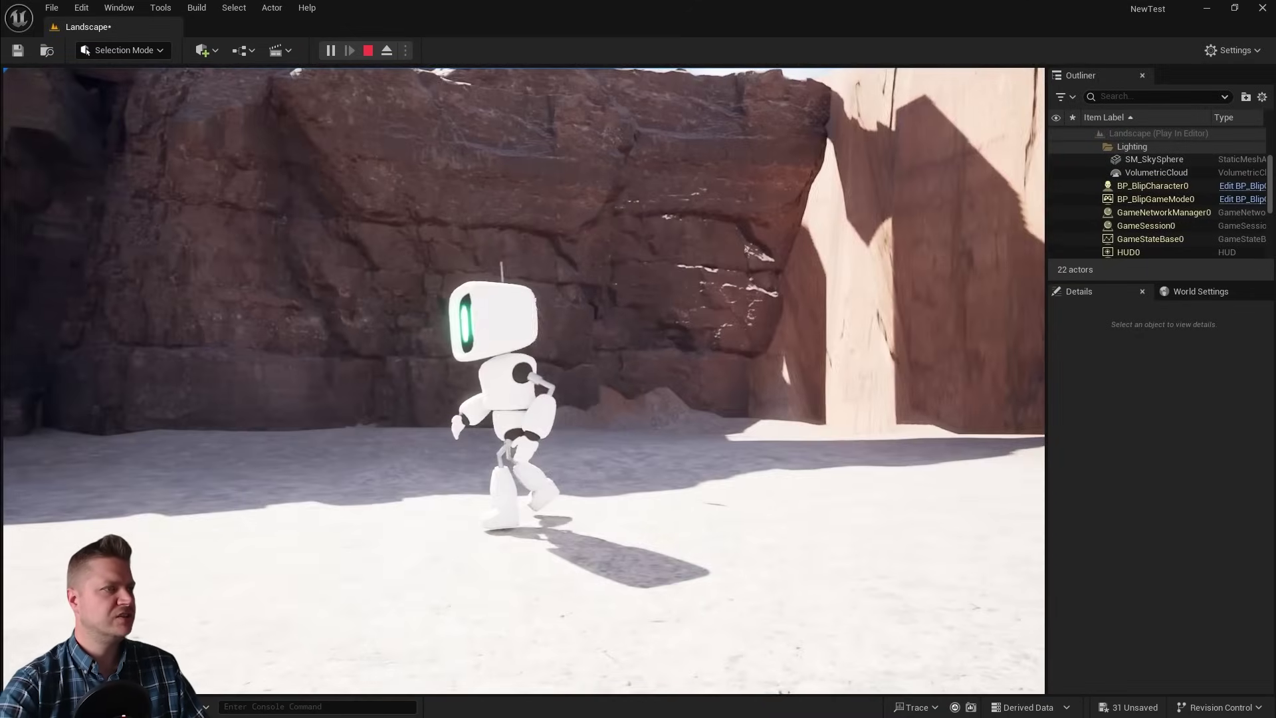
{"action": "key", "text": "w"}
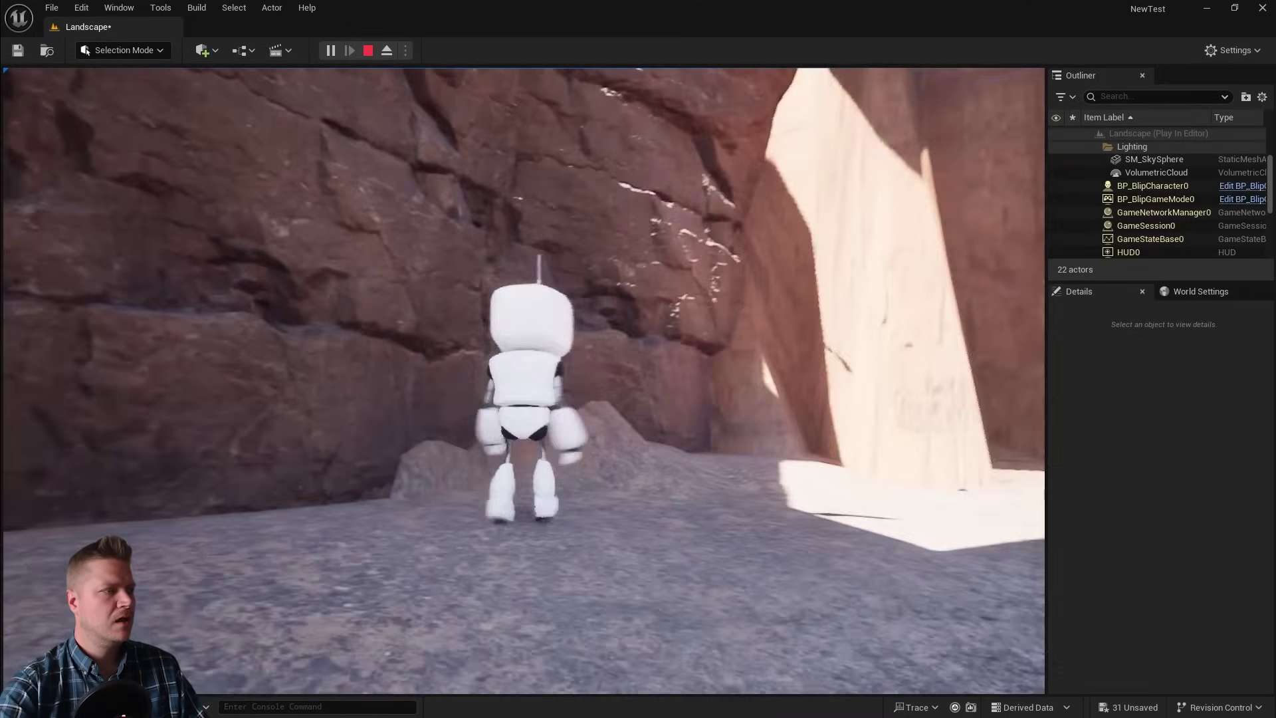
{"action": "key", "text": "s"}
{"action": "key", "text": "a"}
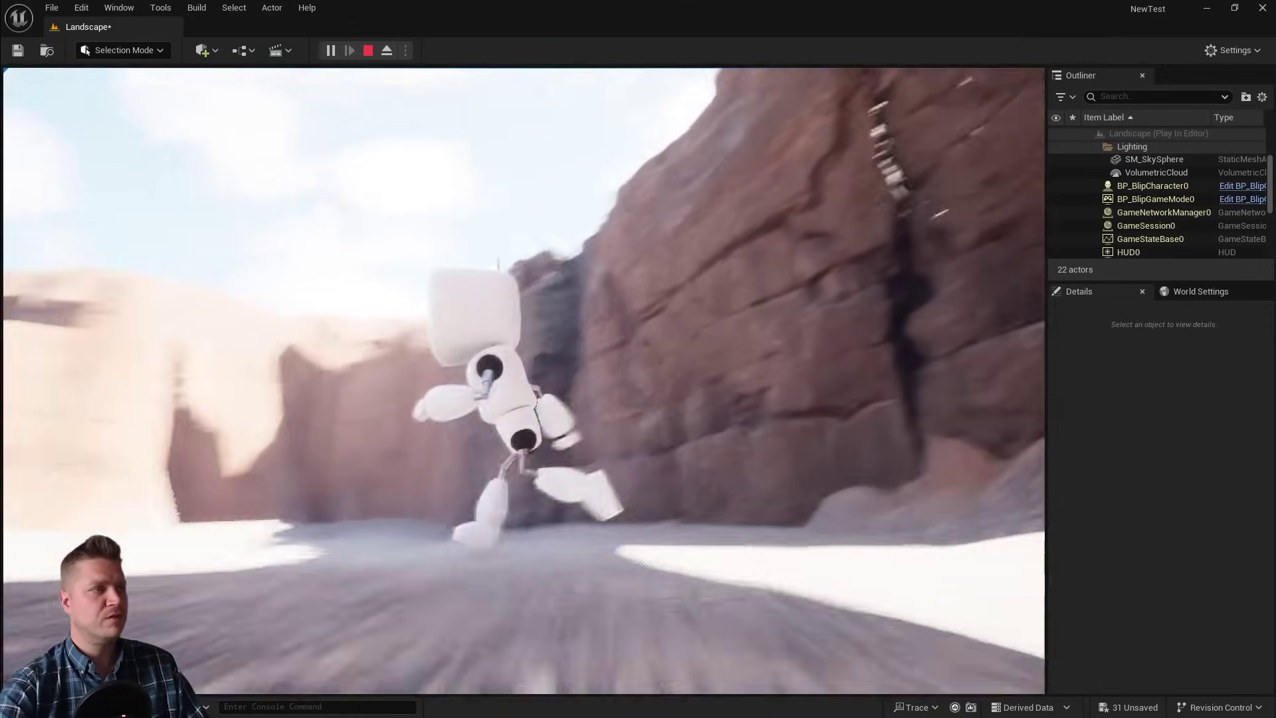
{"action": "key", "text": "w"}
{"action": "key", "text": "a"}
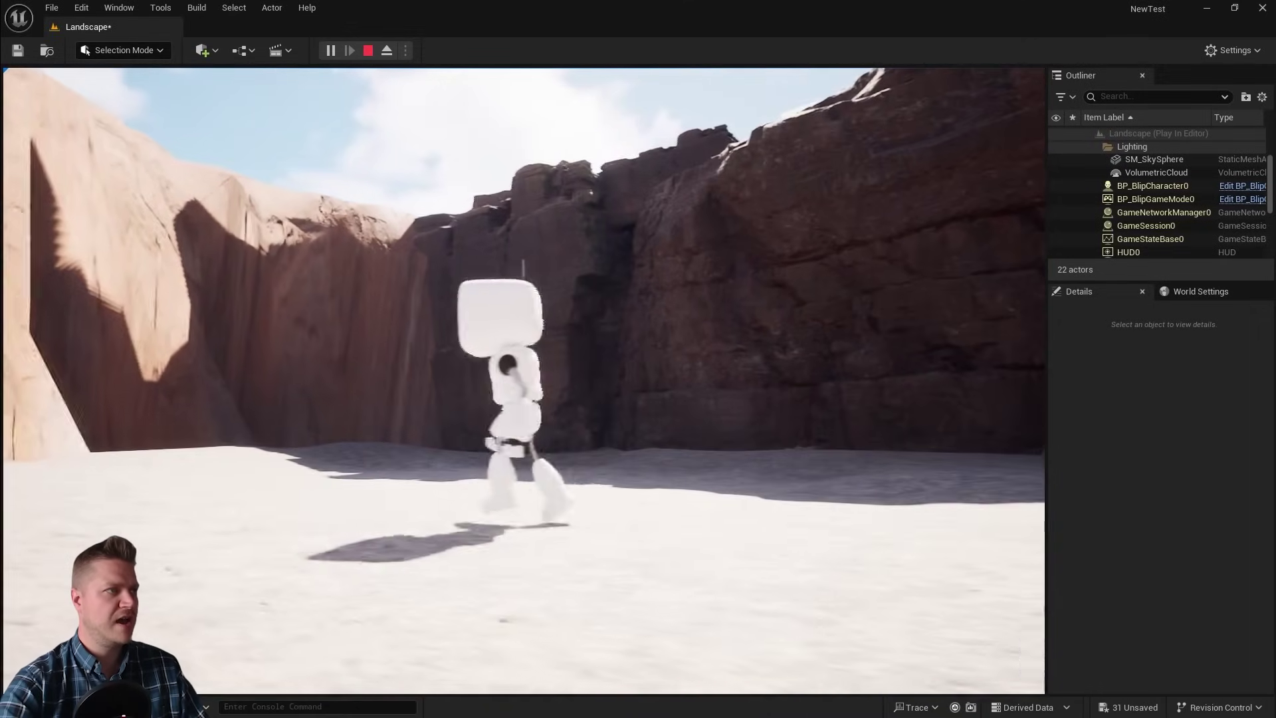
{"action": "key", "text": "w"}
{"action": "key", "text": "space"}
{"action": "key", "text": "a"}
{"action": "key", "text": "w"}
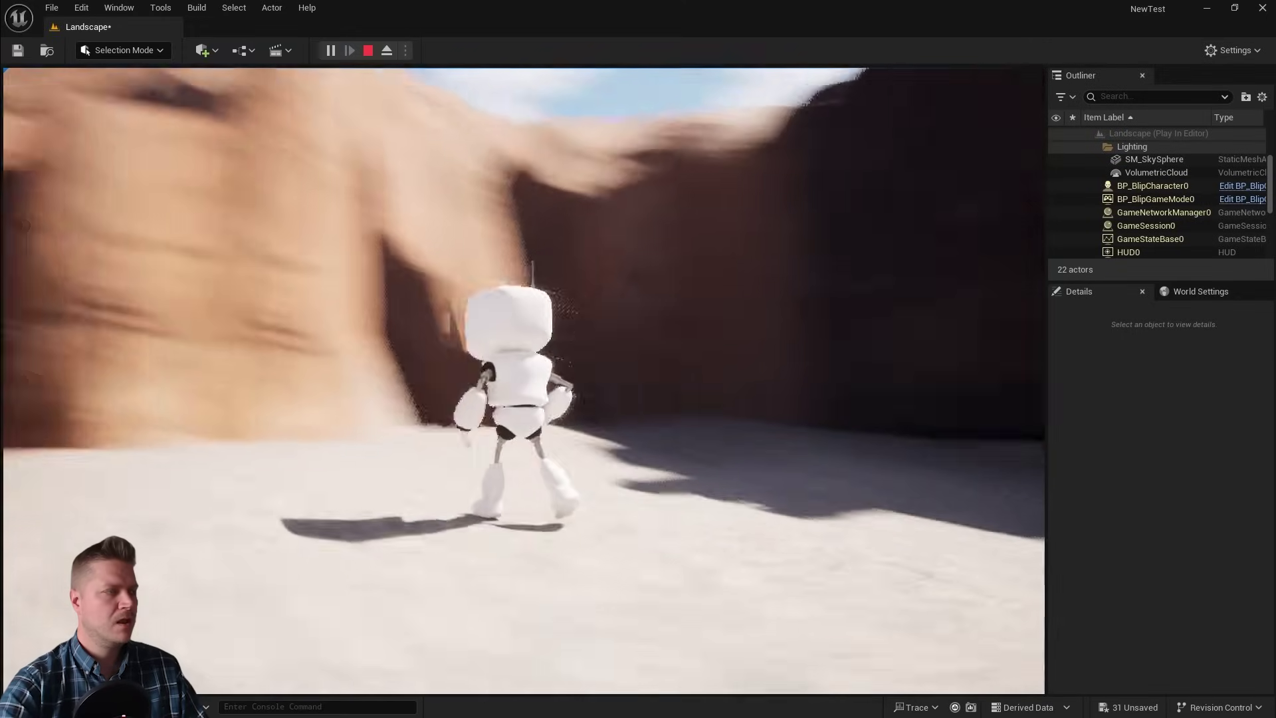
{"action": "key", "text": "a"}
{"action": "key", "text": "s"}
{"action": "key", "text": "a"}
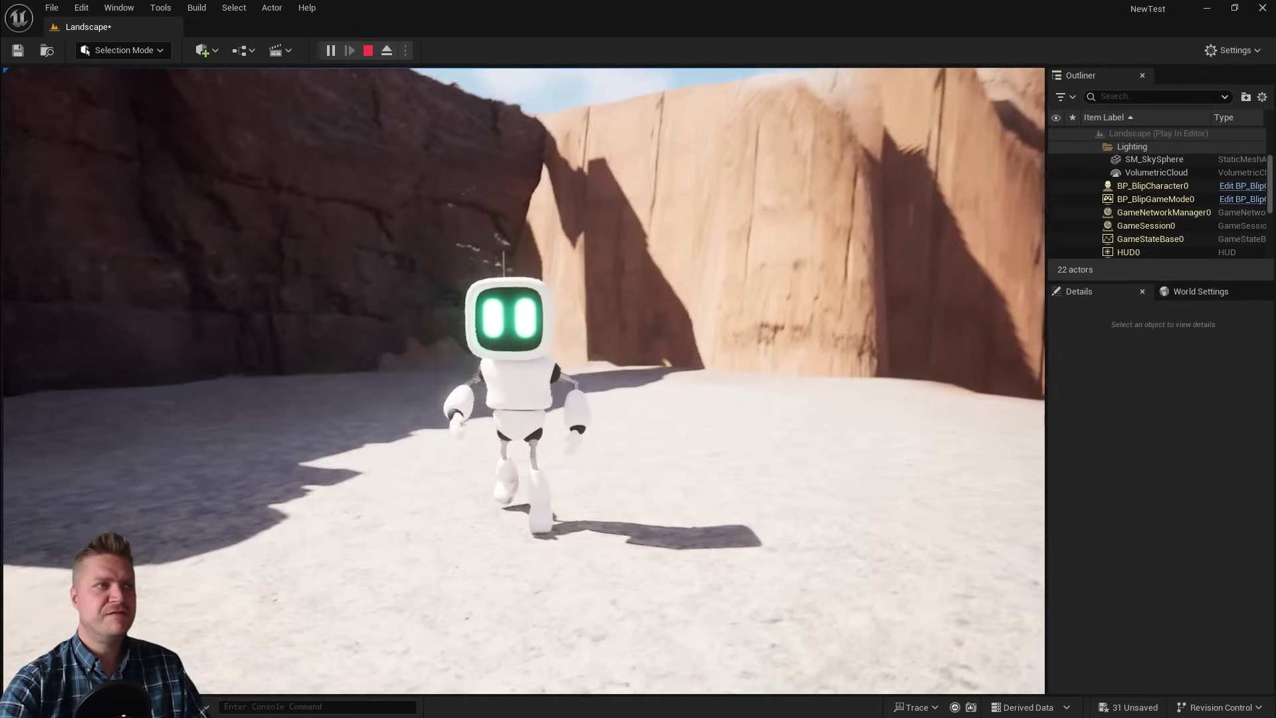
{"action": "key", "text": "a"}
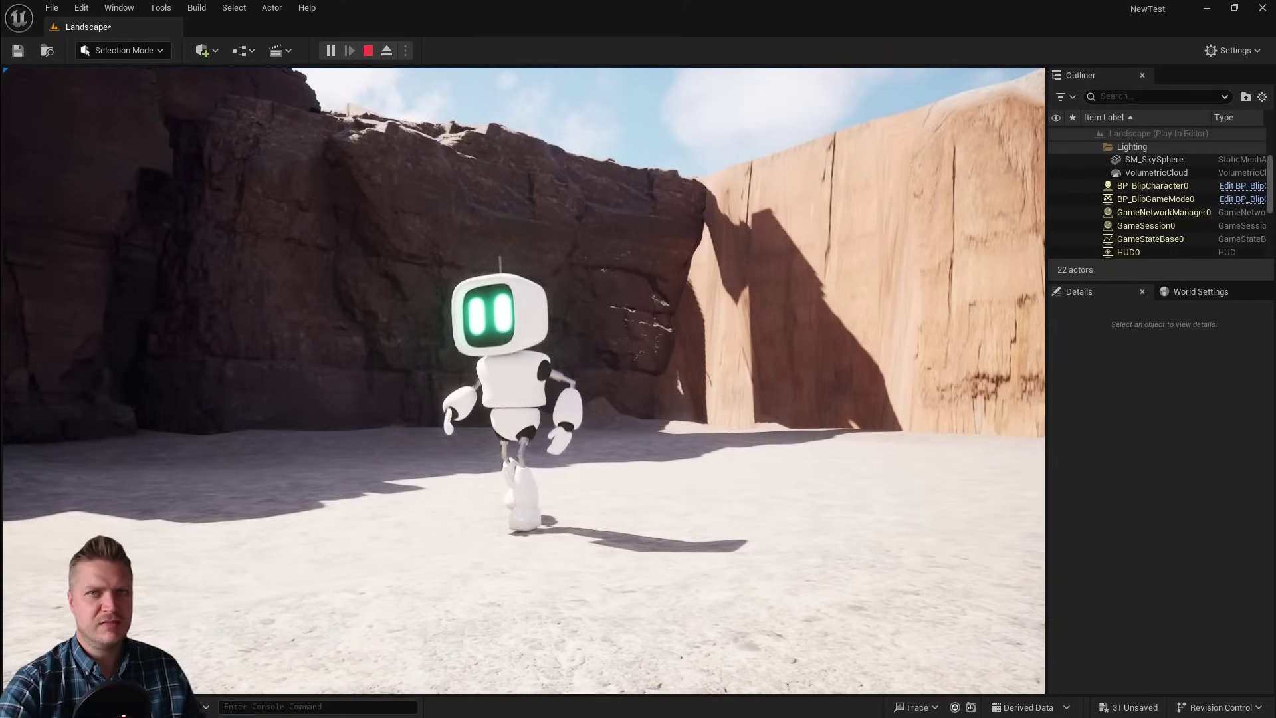
{"action": "key", "text": "Escape"}
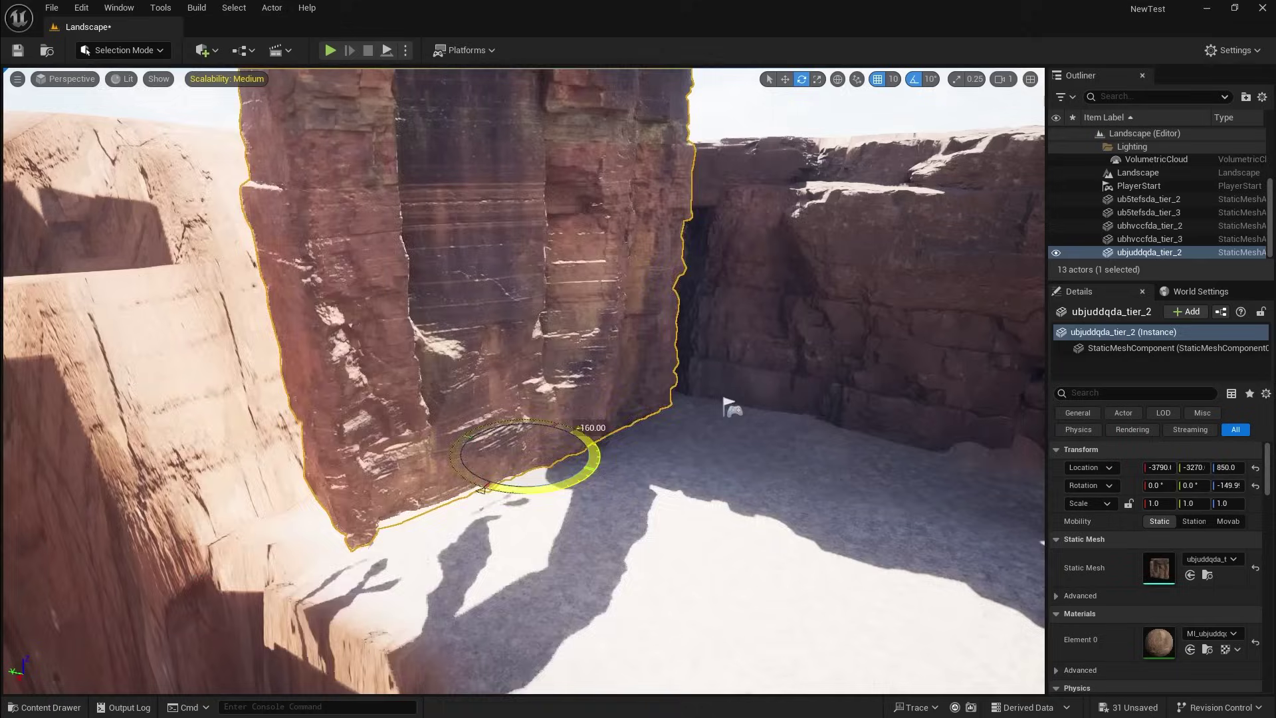
- Adjust the rotation of the ub5tefsda_tier_4 cliff on the lower wall beneath the plateau edge
{"action": "right_click_drag", "start_coordinate": [338, 429], "coordinate": [338, 429]}
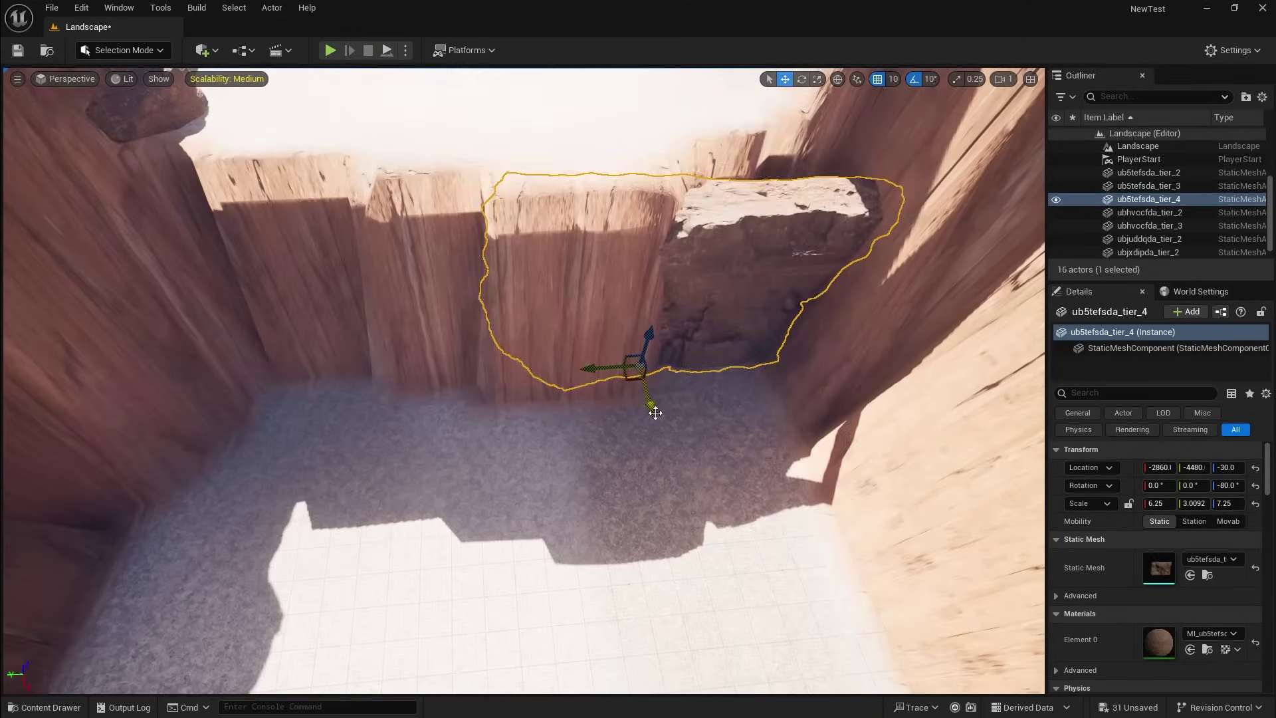
{"action": "key", "text": "e"}
{"action": "left_click_drag", "start_coordinate": [663, 431], "coordinate": [673, 439]}
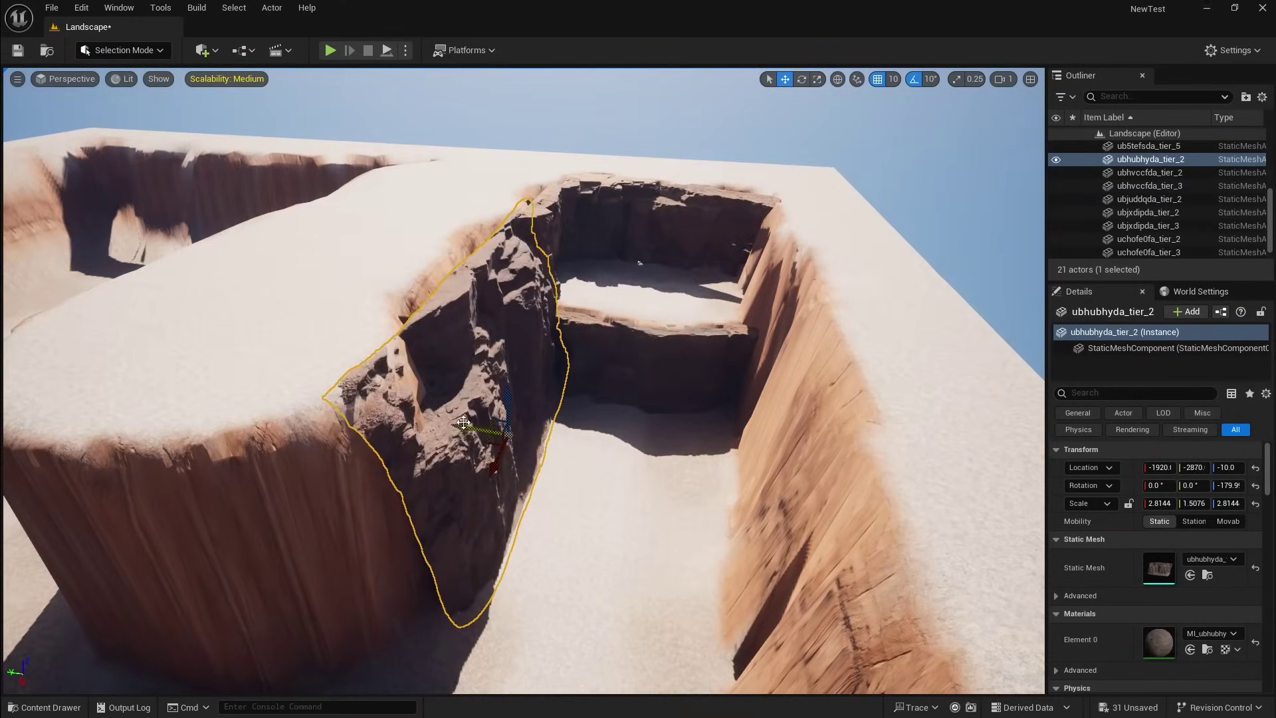
- Duplicate the ubhubhyda cliff along the canyon wall and reposition the ubjuddqda_tier_4 cliff on the opposite sunlit wall
{"action": "left_click_drag", "start_coordinate": [469, 429], "coordinate": [601, 449], "text": "alt"}
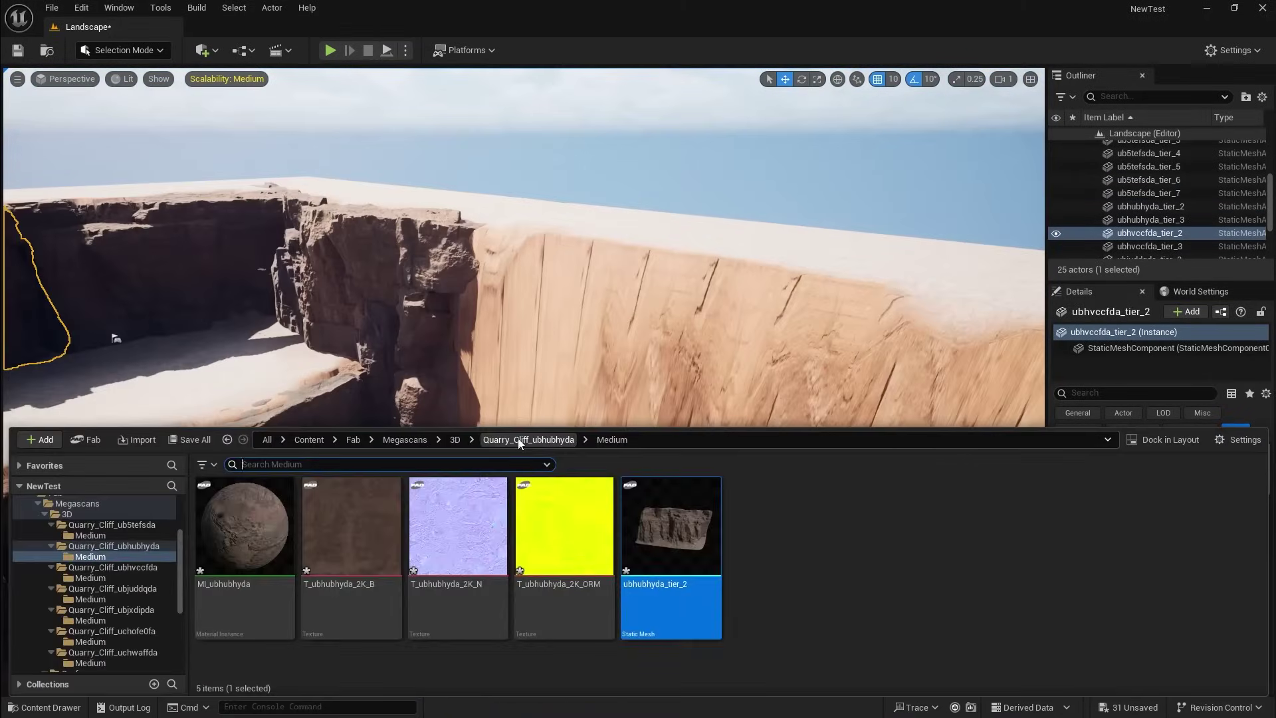
{"action": "left_click", "coordinate": [520, 439]}
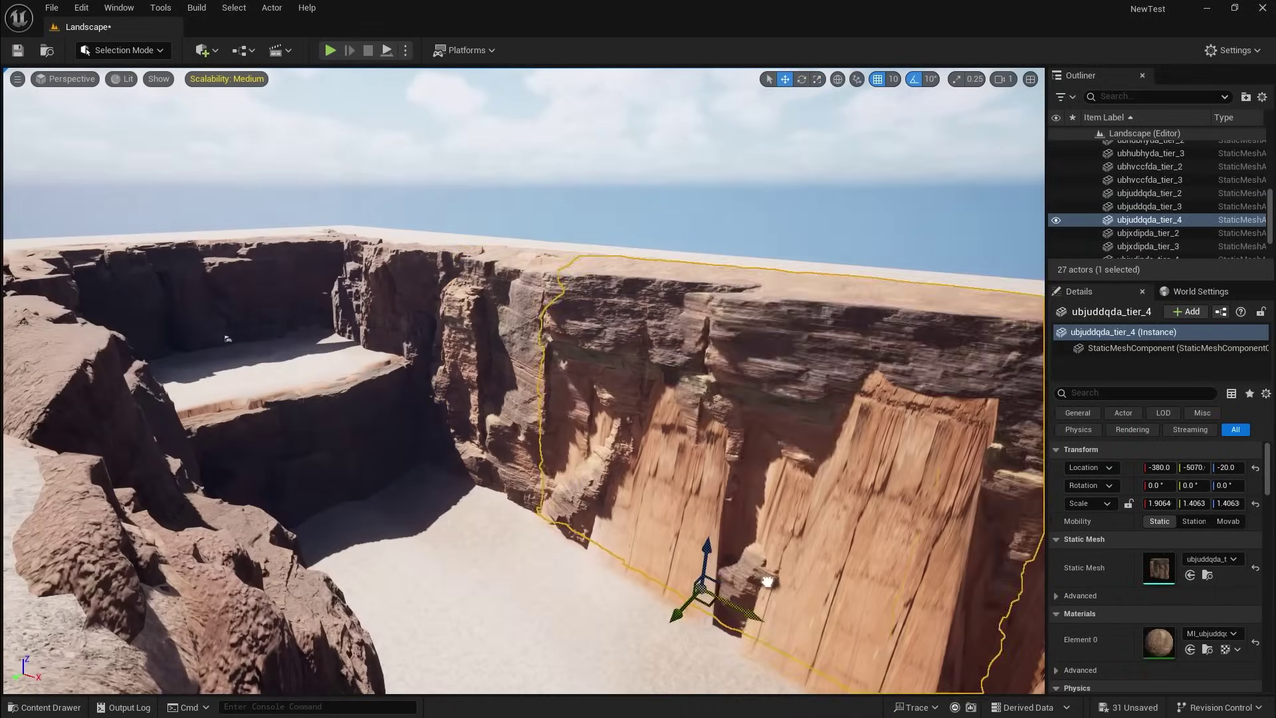
{"action": "left_click_drag", "start_coordinate": [684, 611], "coordinate": [610, 594]}
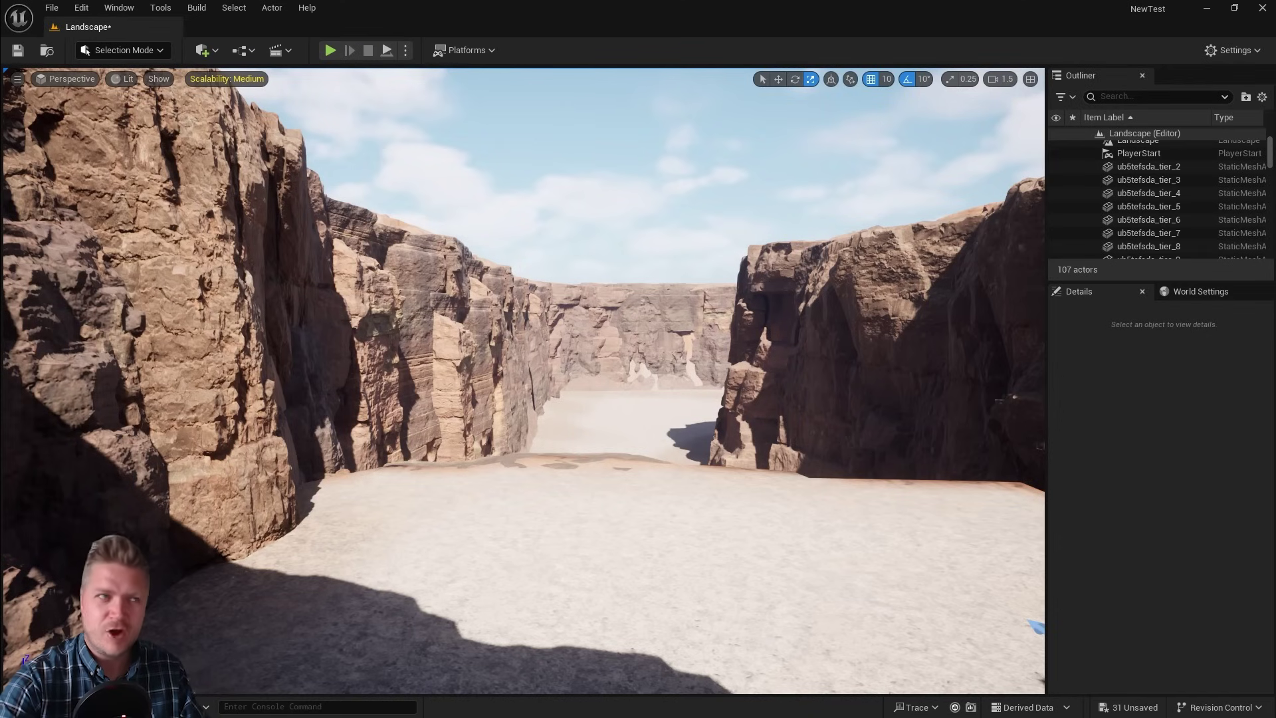
- Inspect the dressed canyon from the floor and from above, checking how the cliff meshes cover the walls
{"action": "mouse_move", "coordinate": [638, 411]}
{"action": "right_mouse_down"}
{"action": "mouse_move", "coordinate": [586, 380]}
{"action": "mouse_move", "coordinate": [663, 409]}
{"action": "mouse_move", "coordinate": [672, 381]}
{"action": "mouse_move", "coordinate": [638, 412]}
{"action": "right_mouse_up"}
{"action": "key", "text": "w"}
{"action": "key", "text": "w"}
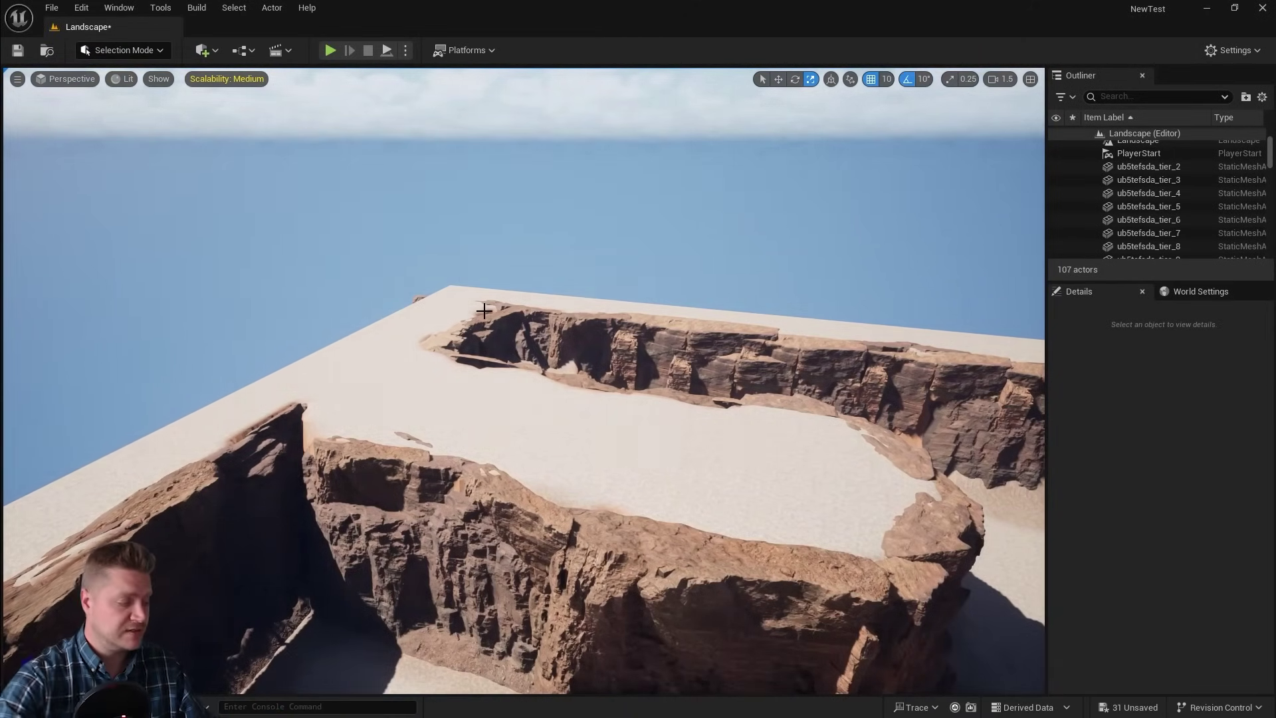
{"action": "right_click_drag", "start_coordinate": [485, 310], "coordinate": [425, 235]}
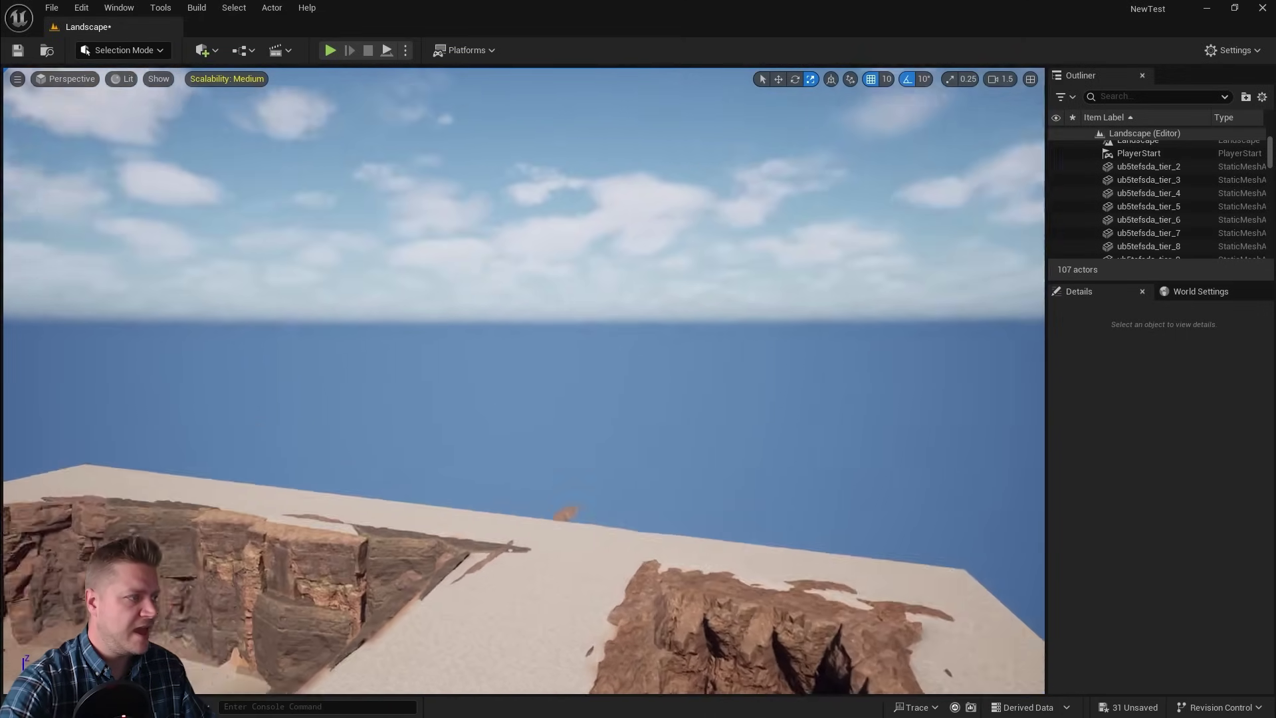
{"action": "mouse_move", "coordinate": [483, 279]}
{"action": "right_mouse_down"}
{"action": "mouse_move", "coordinate": [495, 314]}
{"action": "mouse_move", "coordinate": [469, 345]}
{"action": "mouse_move", "coordinate": [470, 299]}
{"action": "right_mouse_up"}
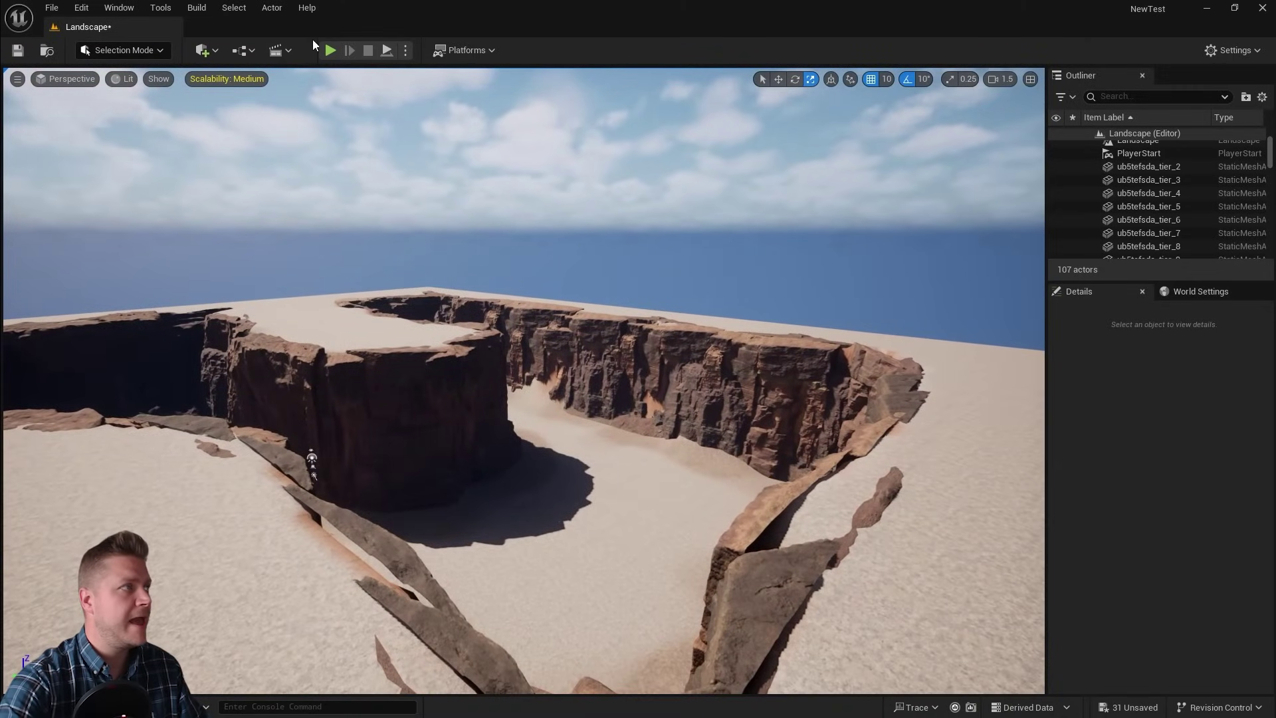
- Play-test the canyon by running the character off the plateau to the exposed landscape patches on the far wall, and end the play session
{"action": "key", "text": "alt+p"}
{"action": "key", "text": "w"}
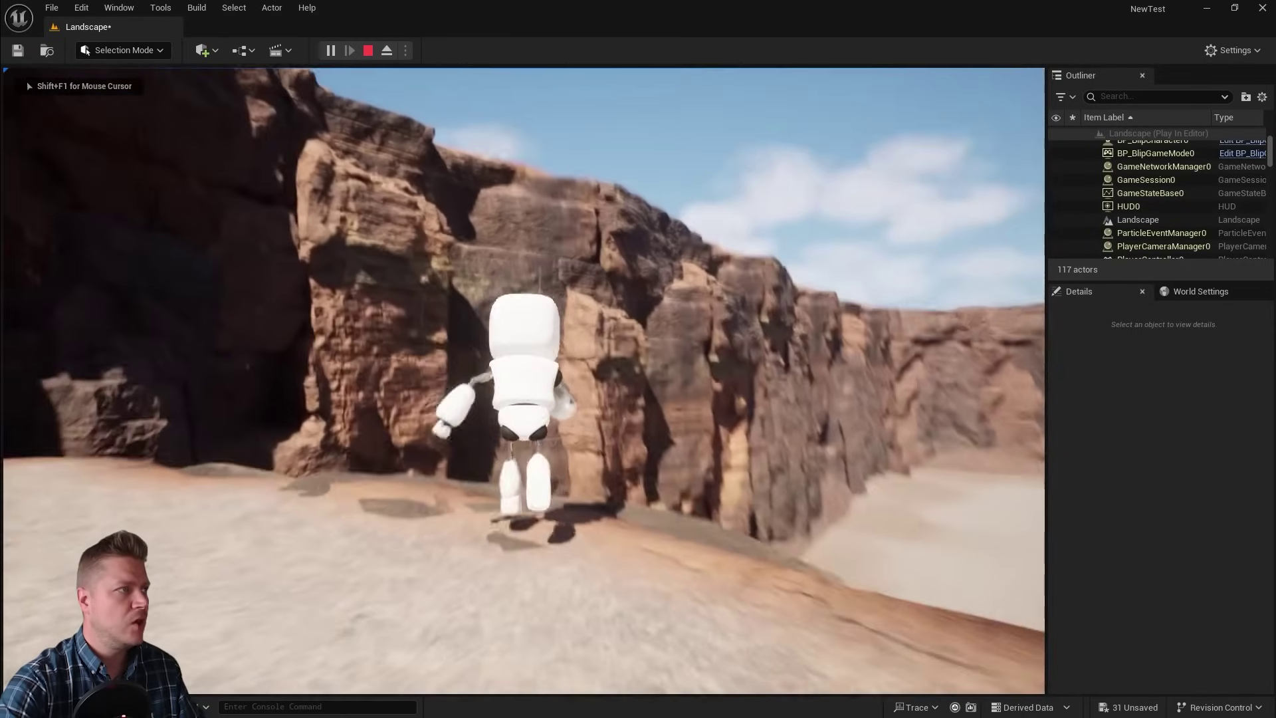
{"action": "key", "text": "space"}
{"action": "key", "text": "w"}
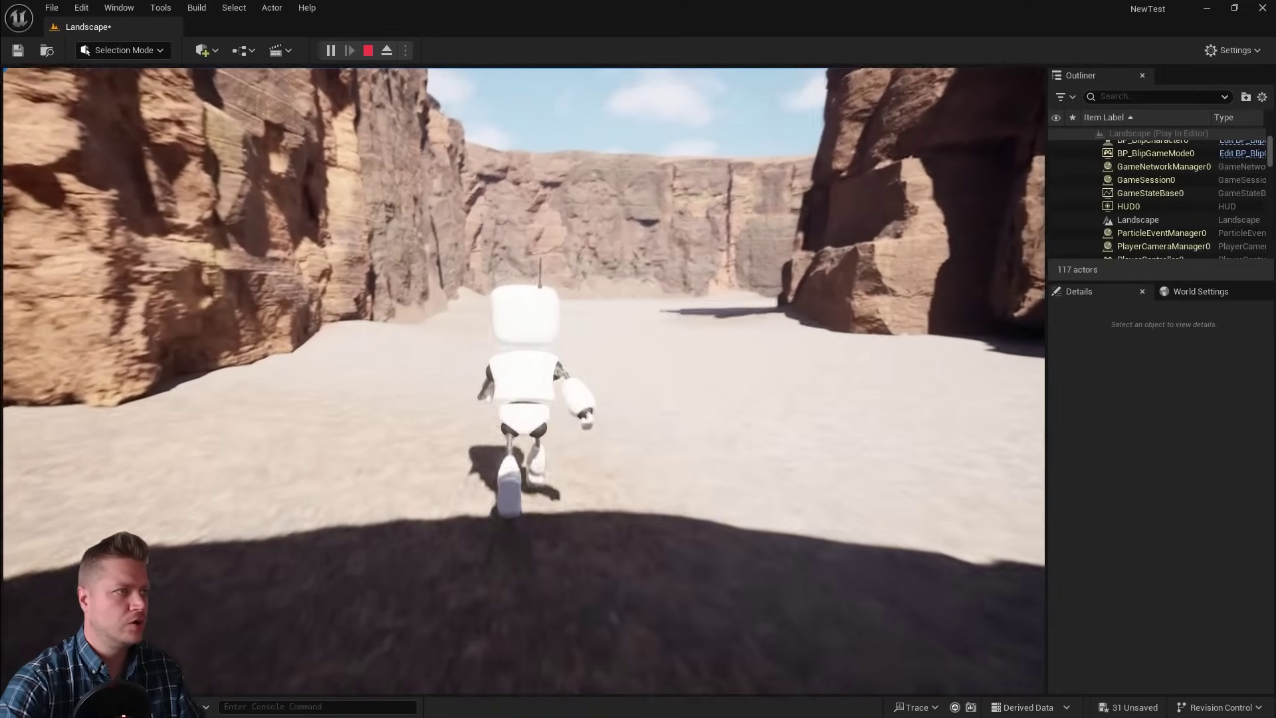
{"action": "key", "text": "w"}
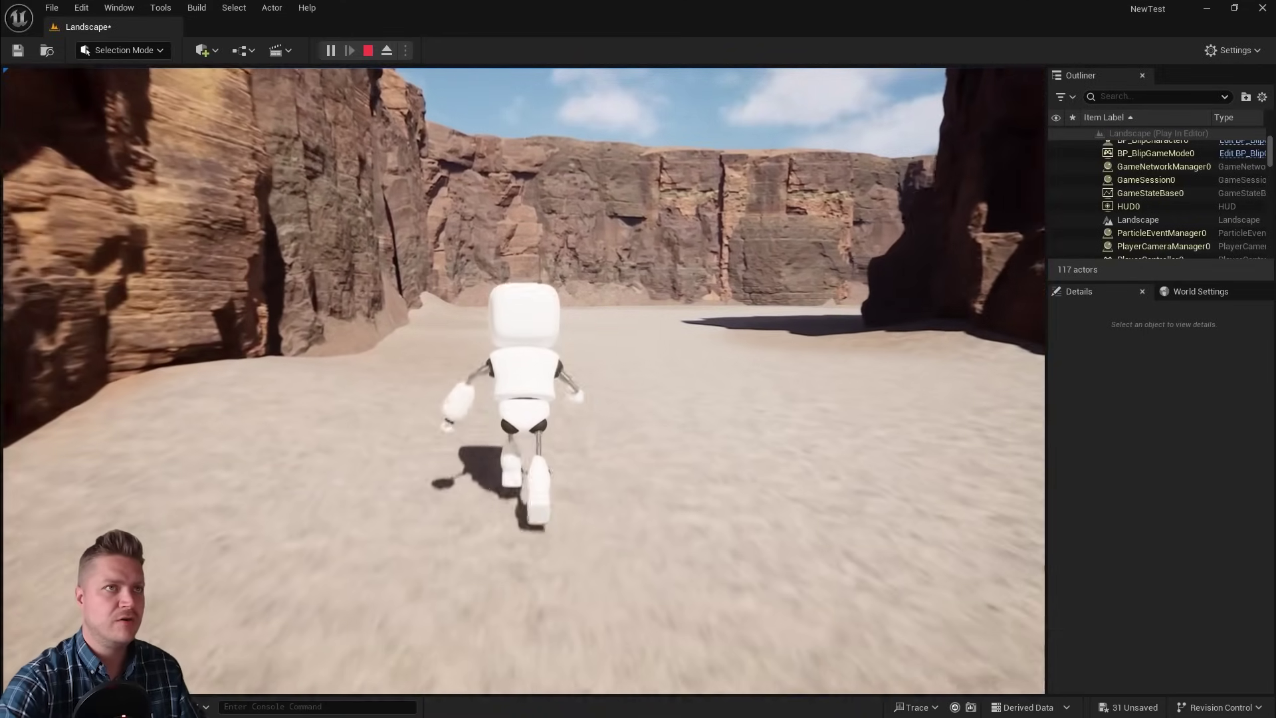
{"action": "key", "text": "a"}
{"action": "key", "text": "w"}
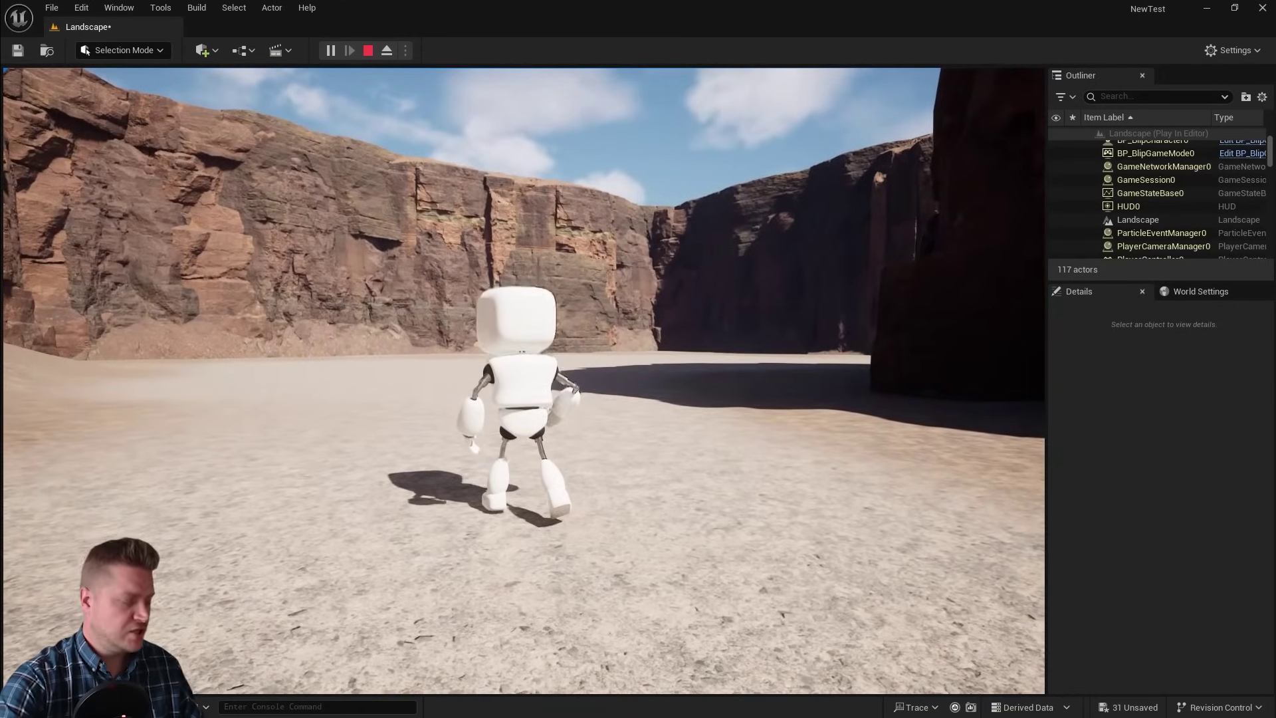
{"action": "key", "text": "w"}
{"action": "key", "text": "space"}
{"action": "key", "text": "w"}
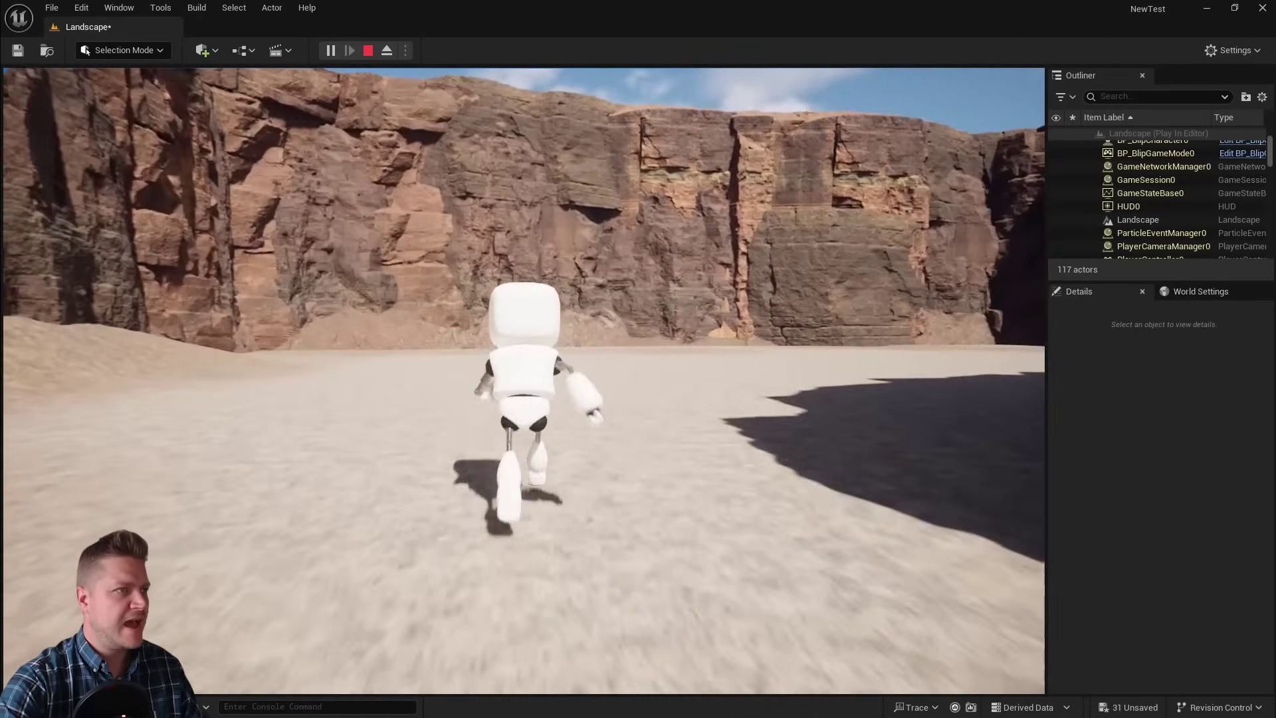
{"action": "key", "text": "w"}
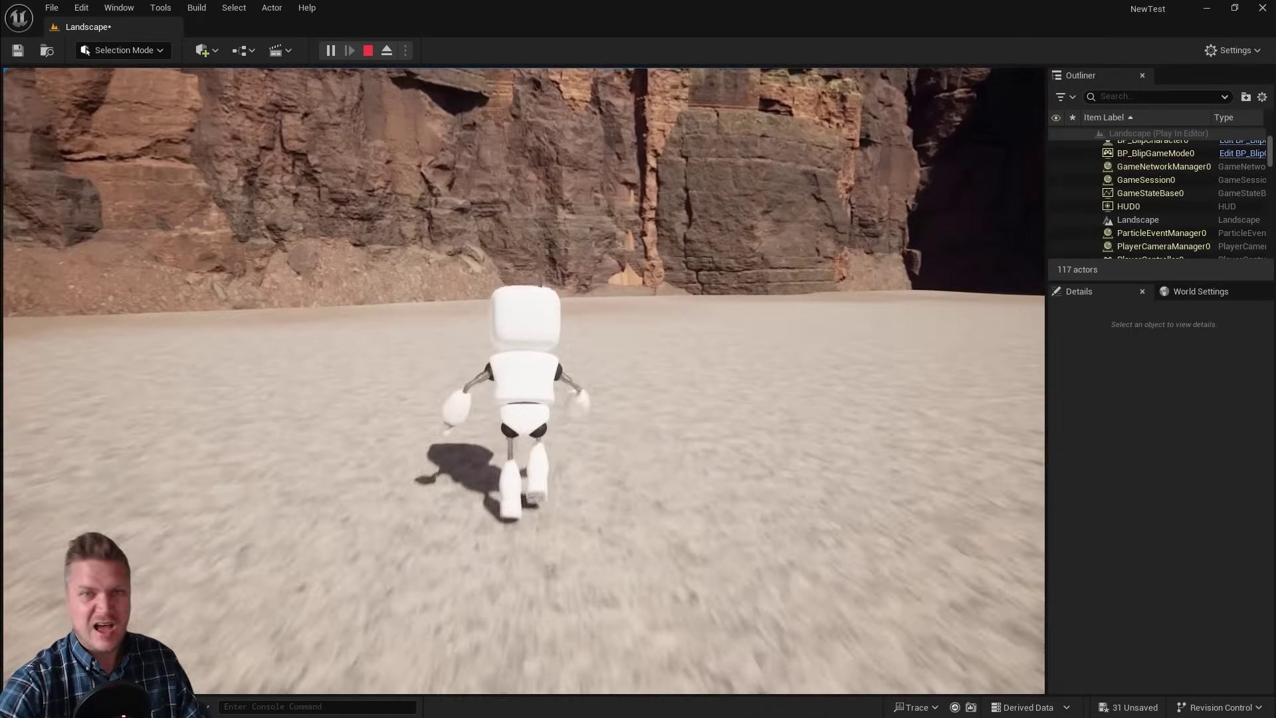
{"action": "key", "text": "w"}
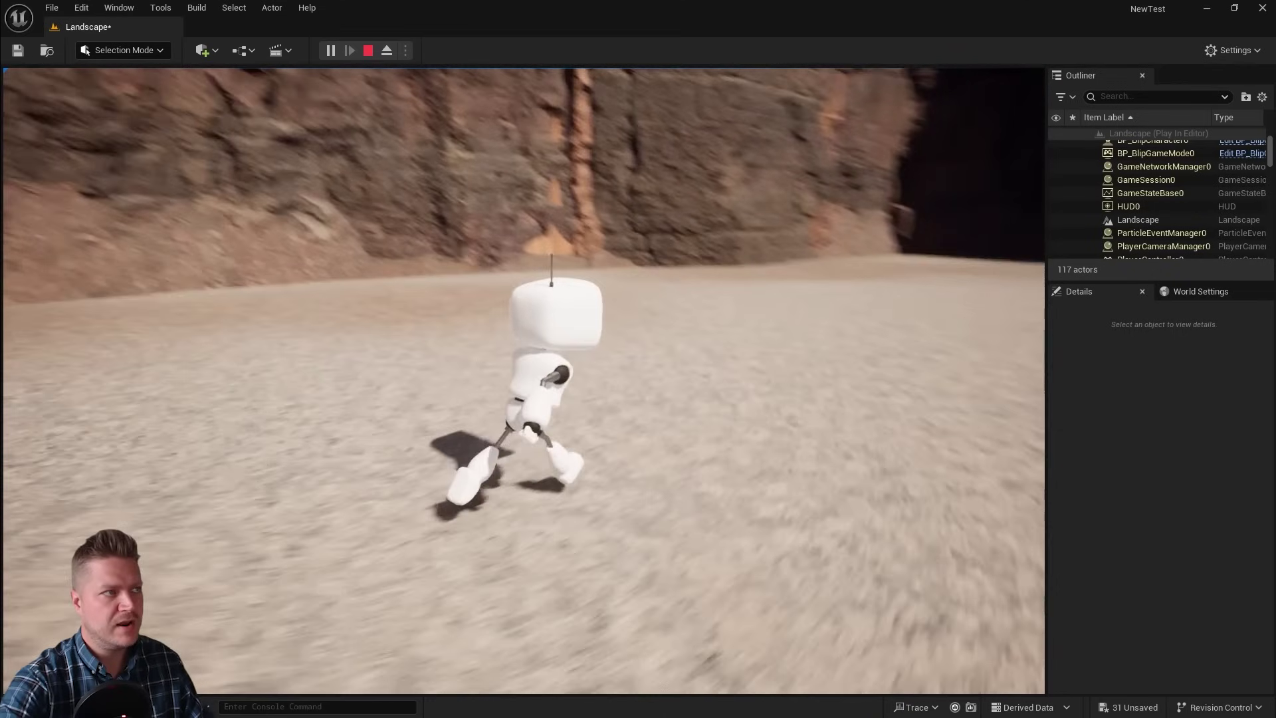
{"action": "key", "text": "w"}
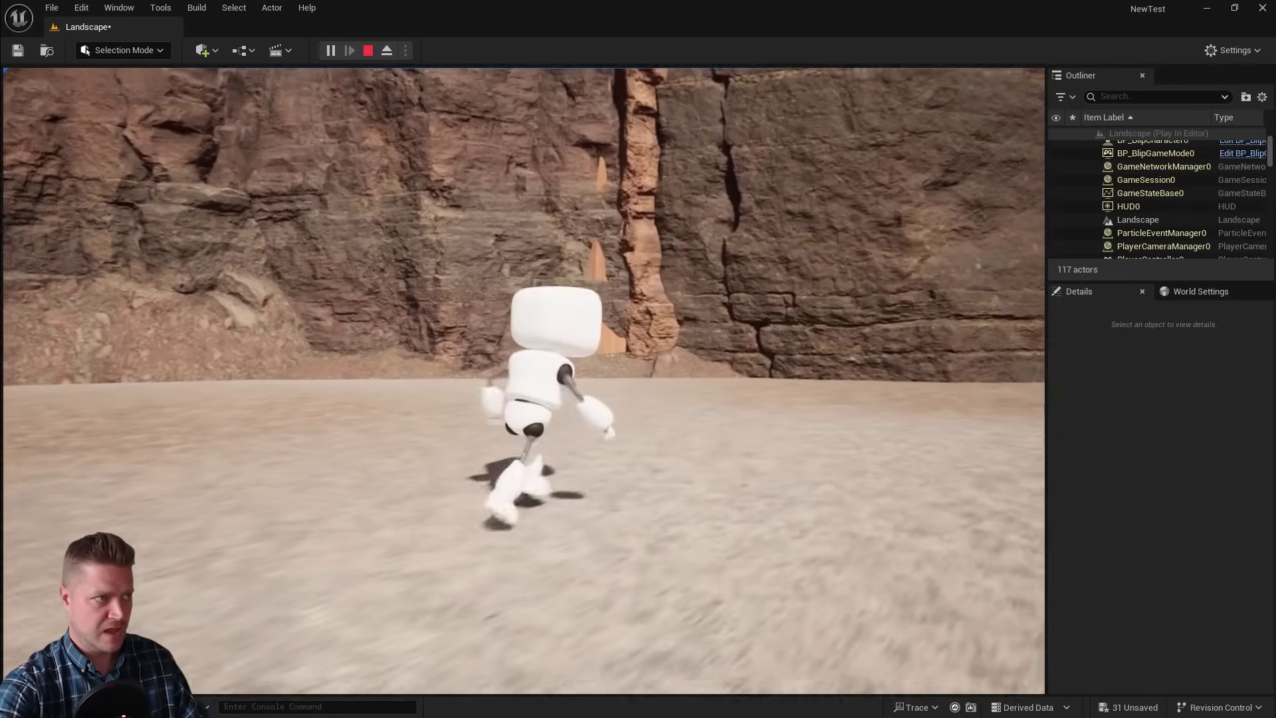
{"action": "key", "text": "w"}
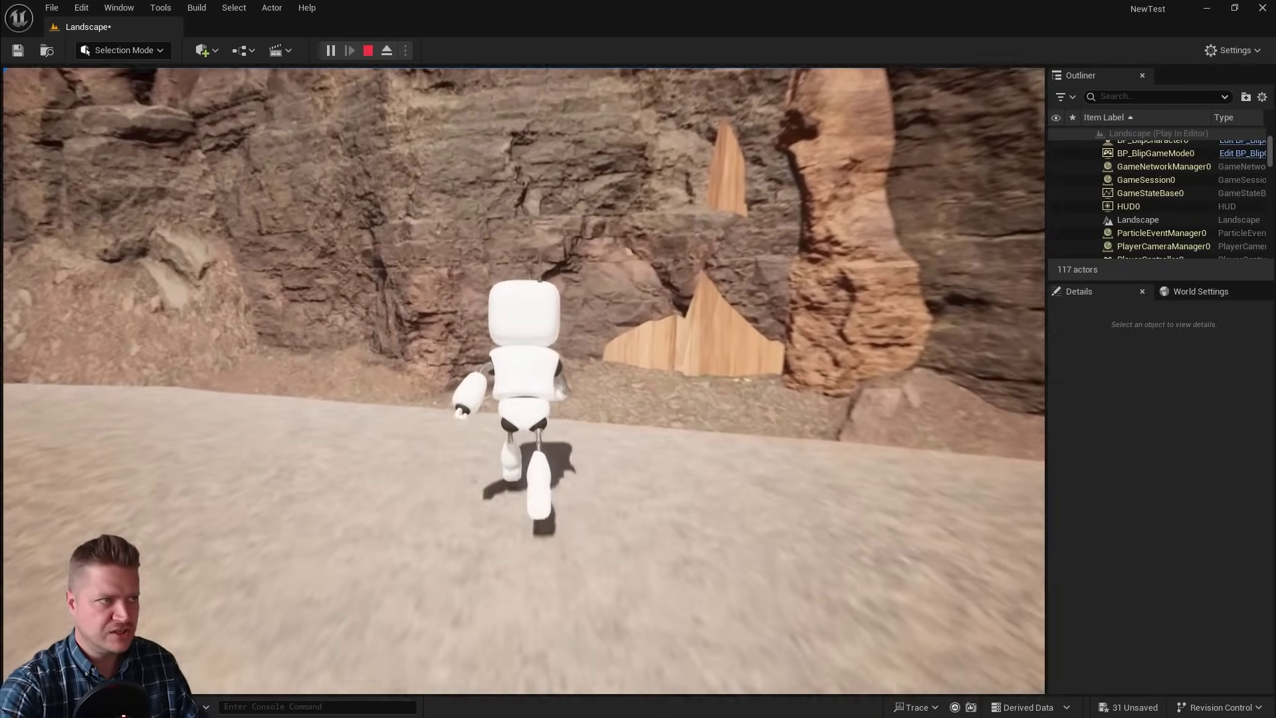
{"action": "key", "text": "Escape"}
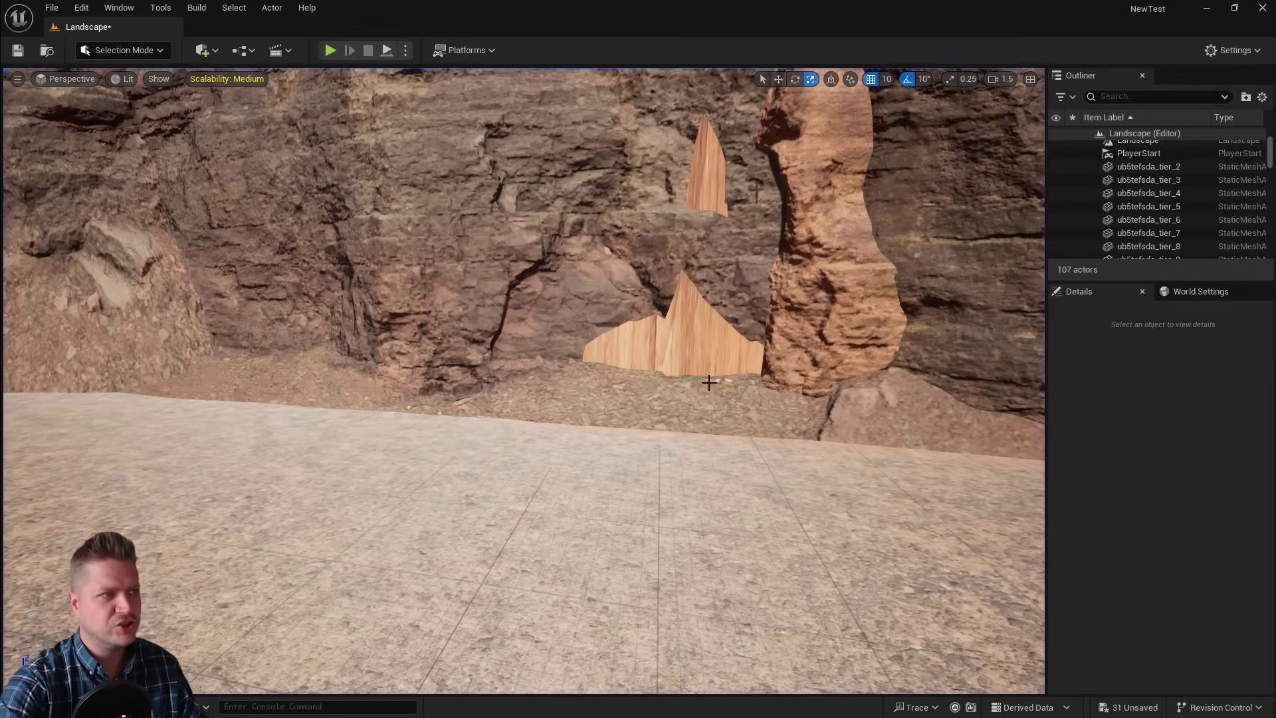